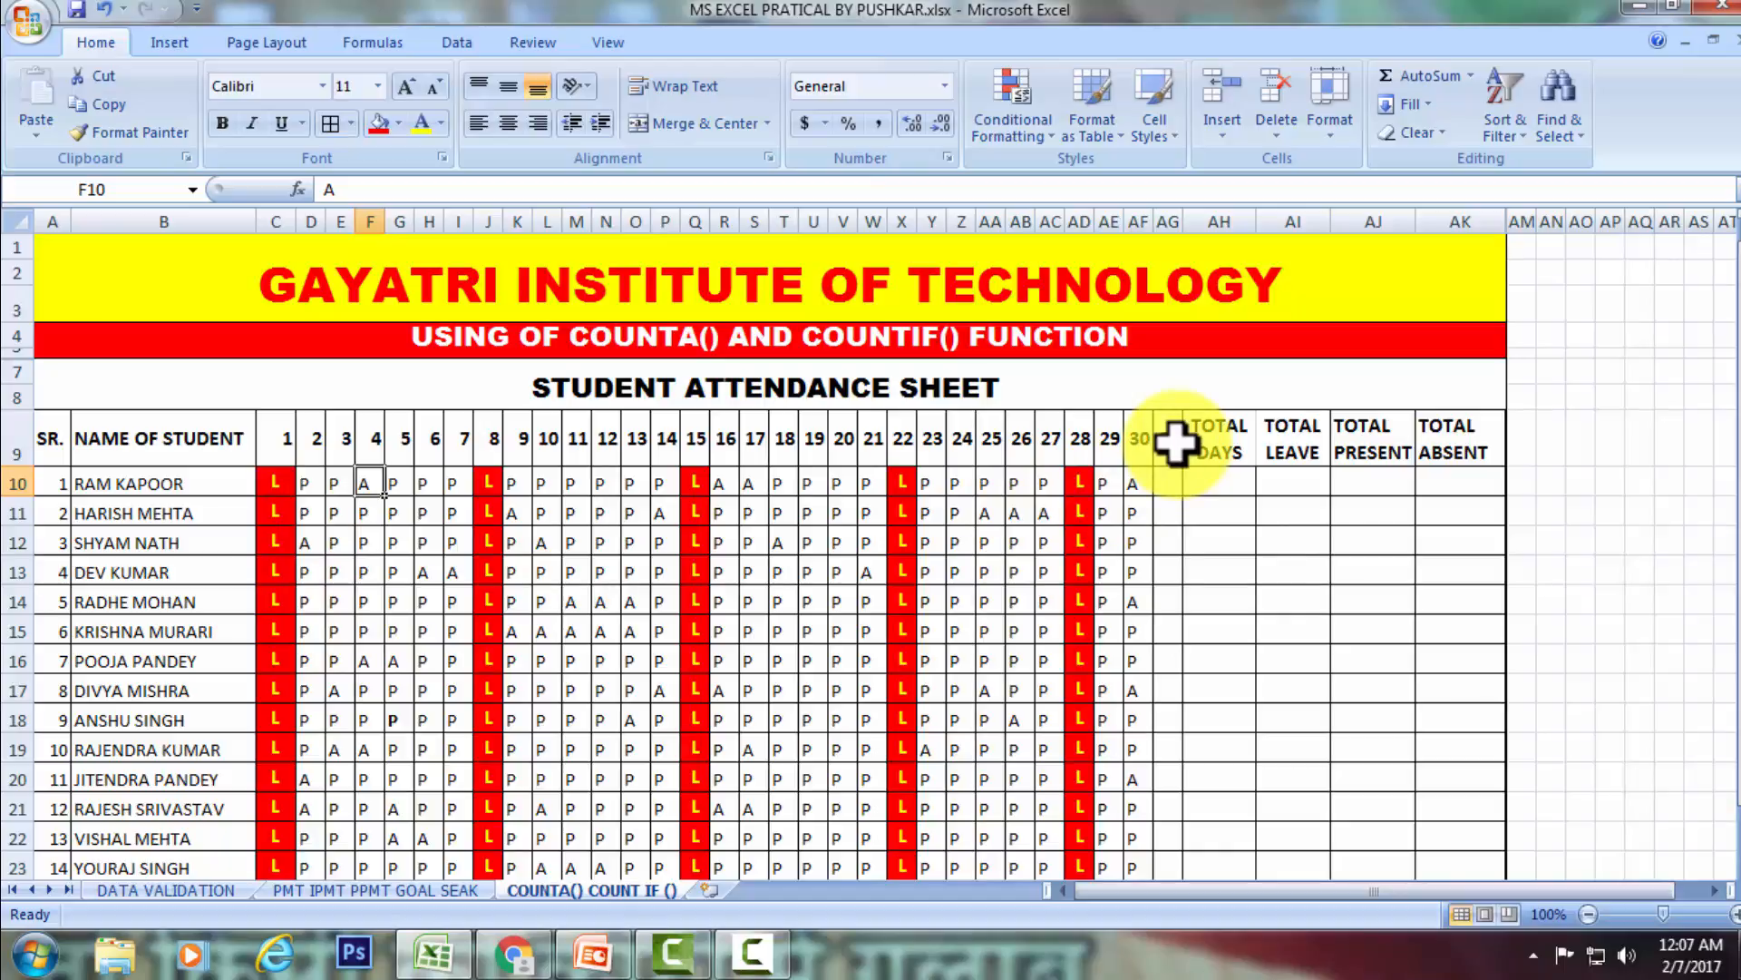
Search the function list for COUNTA and insert it into the first student's Total Days cell, AH10.
{"action": "left_click", "coordinate": [1146, 483]}
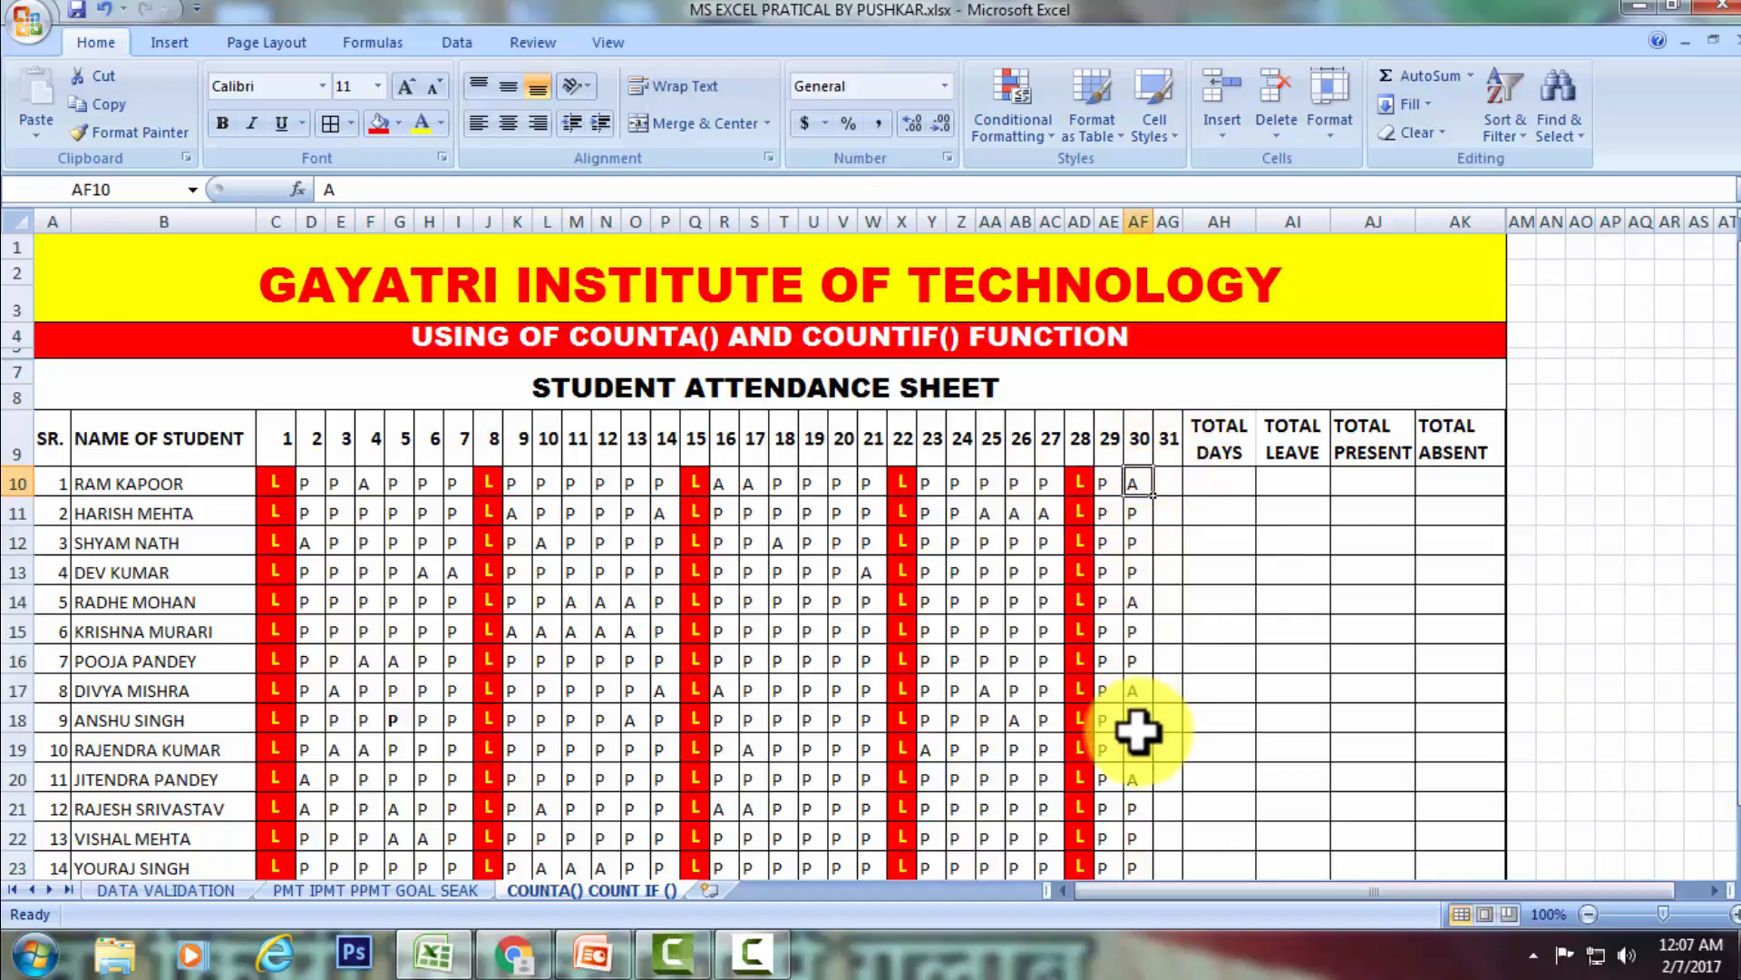
{"action": "left_click", "coordinate": [1170, 484]}
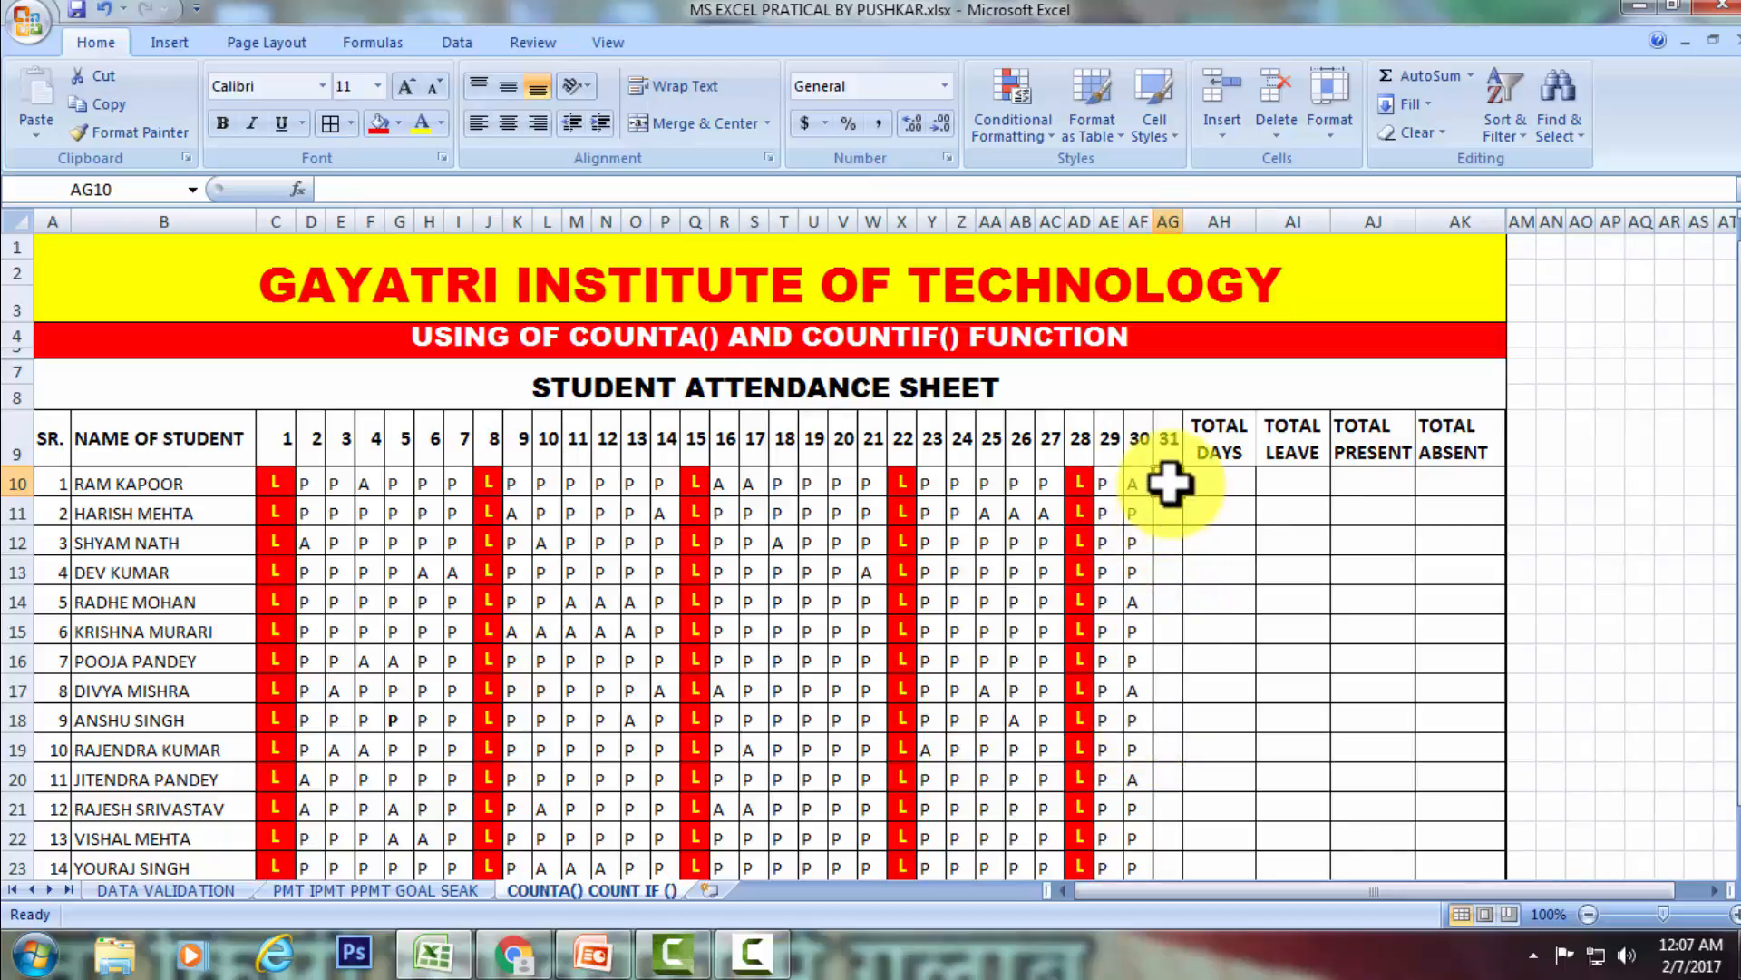
{"action": "left_click", "coordinate": [1243, 482]}
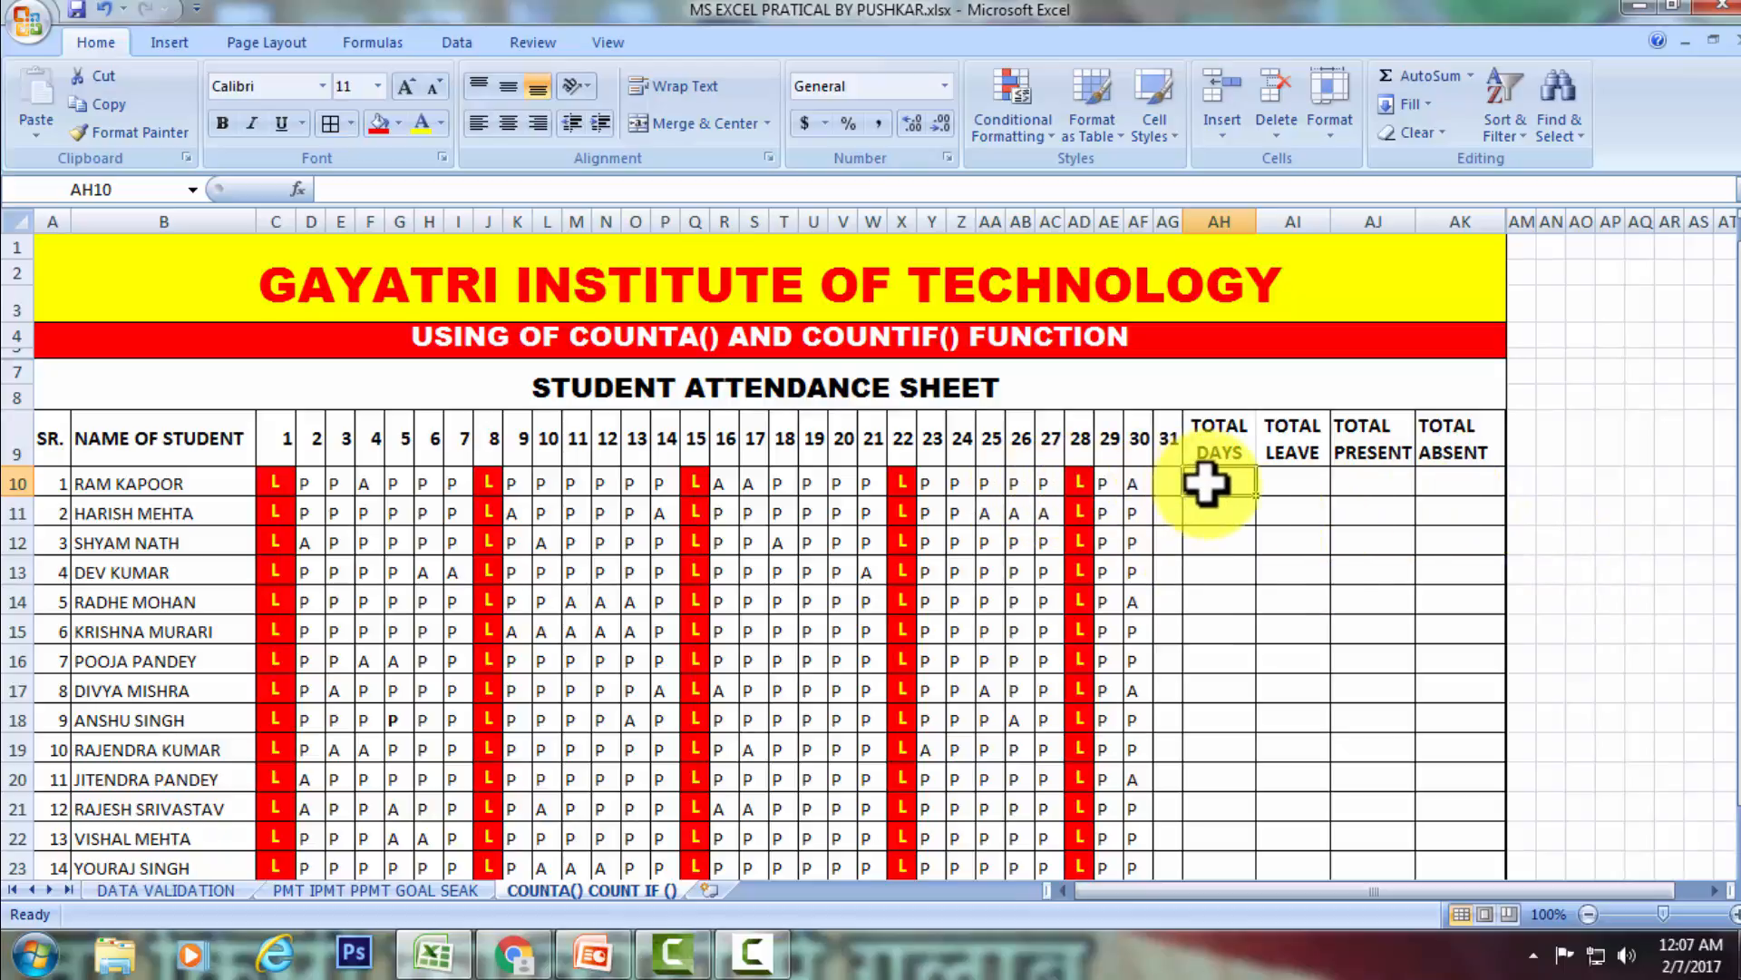
{"action": "left_click", "coordinate": [298, 189]}
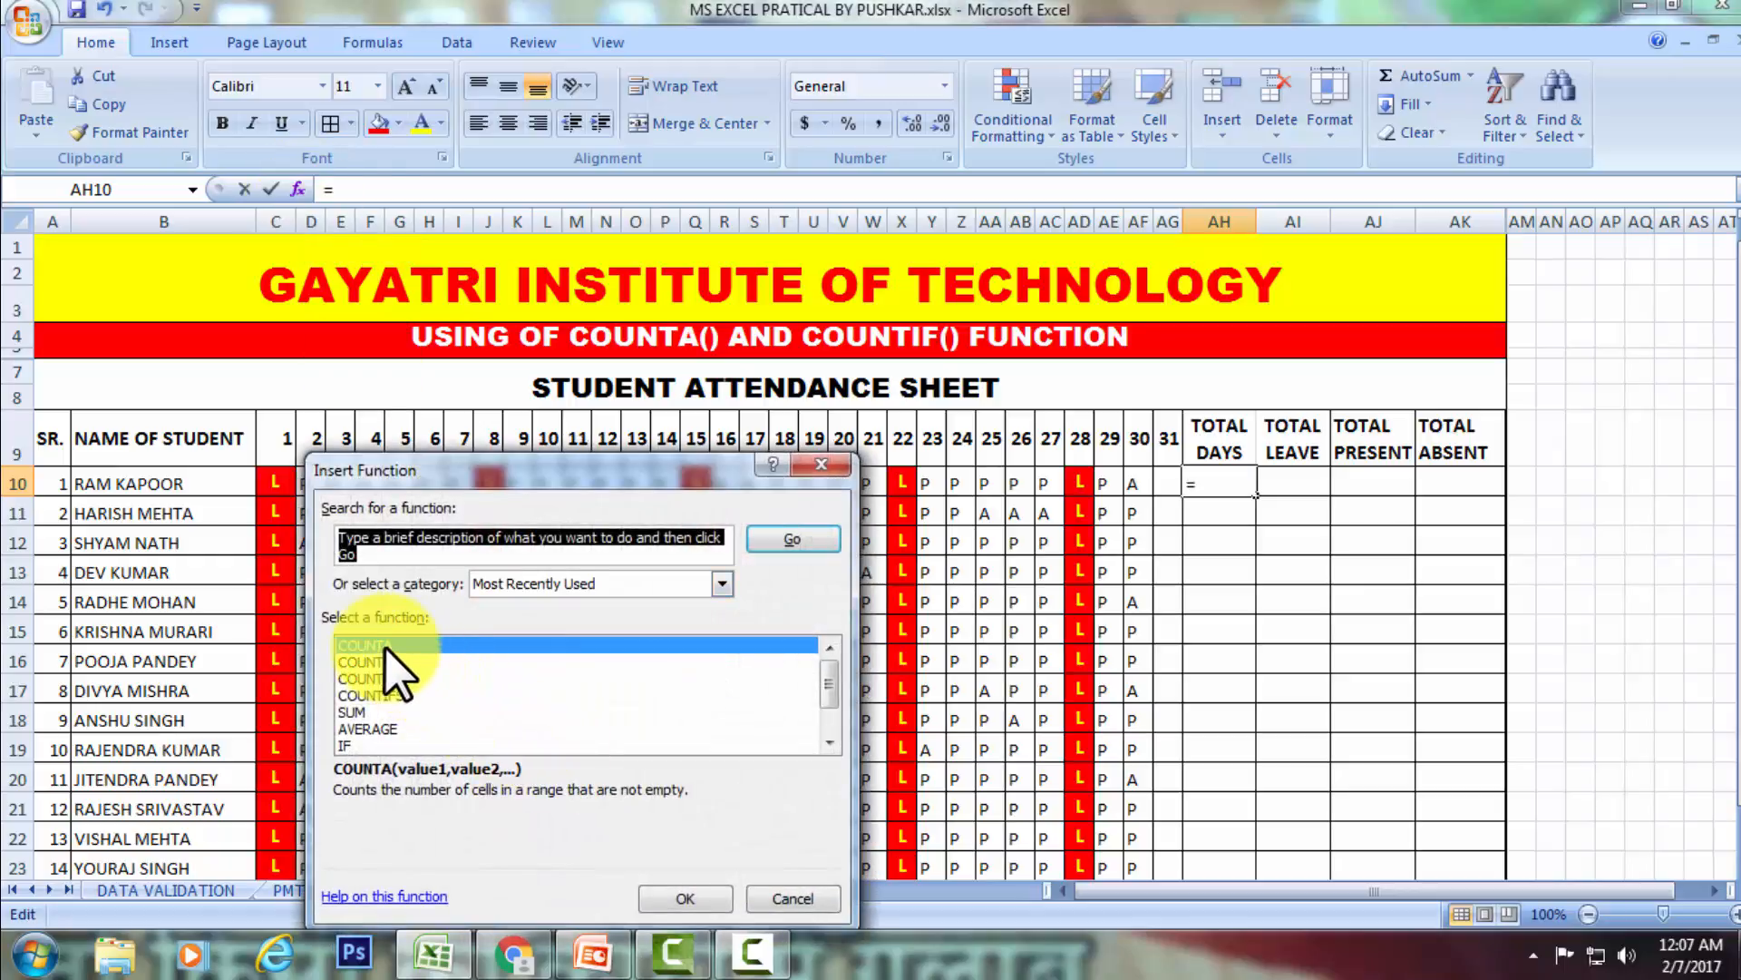
{"action": "left_click", "coordinate": [678, 898]}
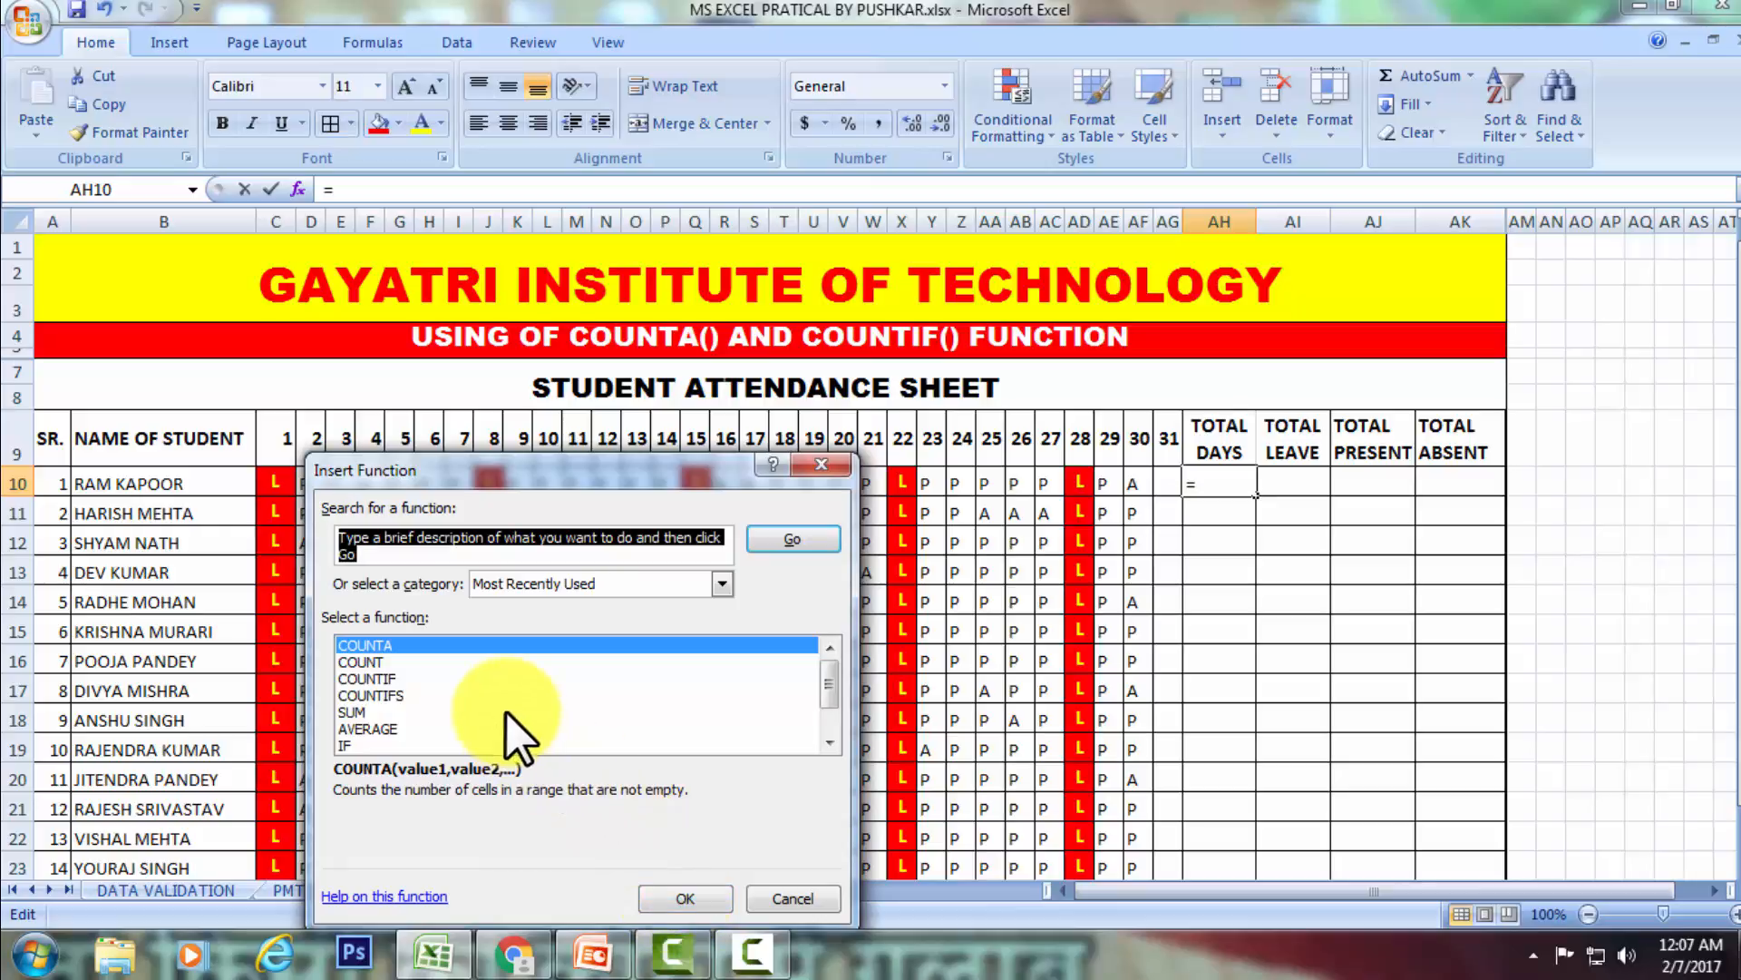
{"action": "left_click", "coordinate": [363, 646]}
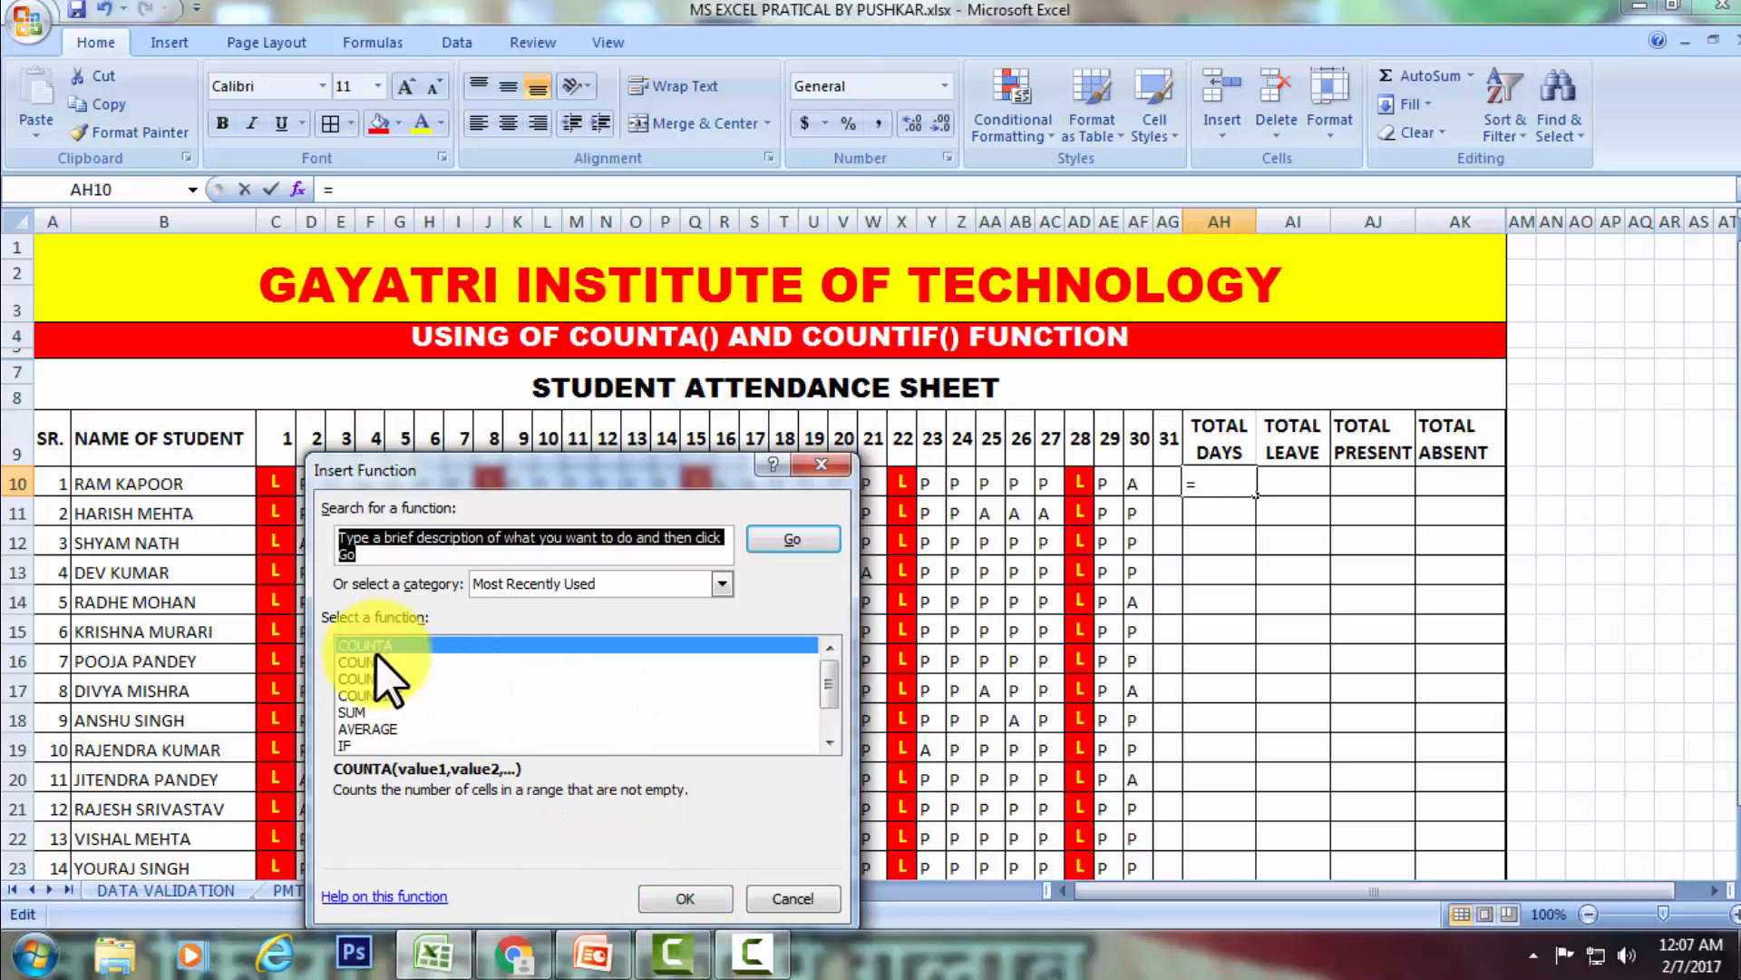
{"action": "left_click", "coordinate": [331, 537]}
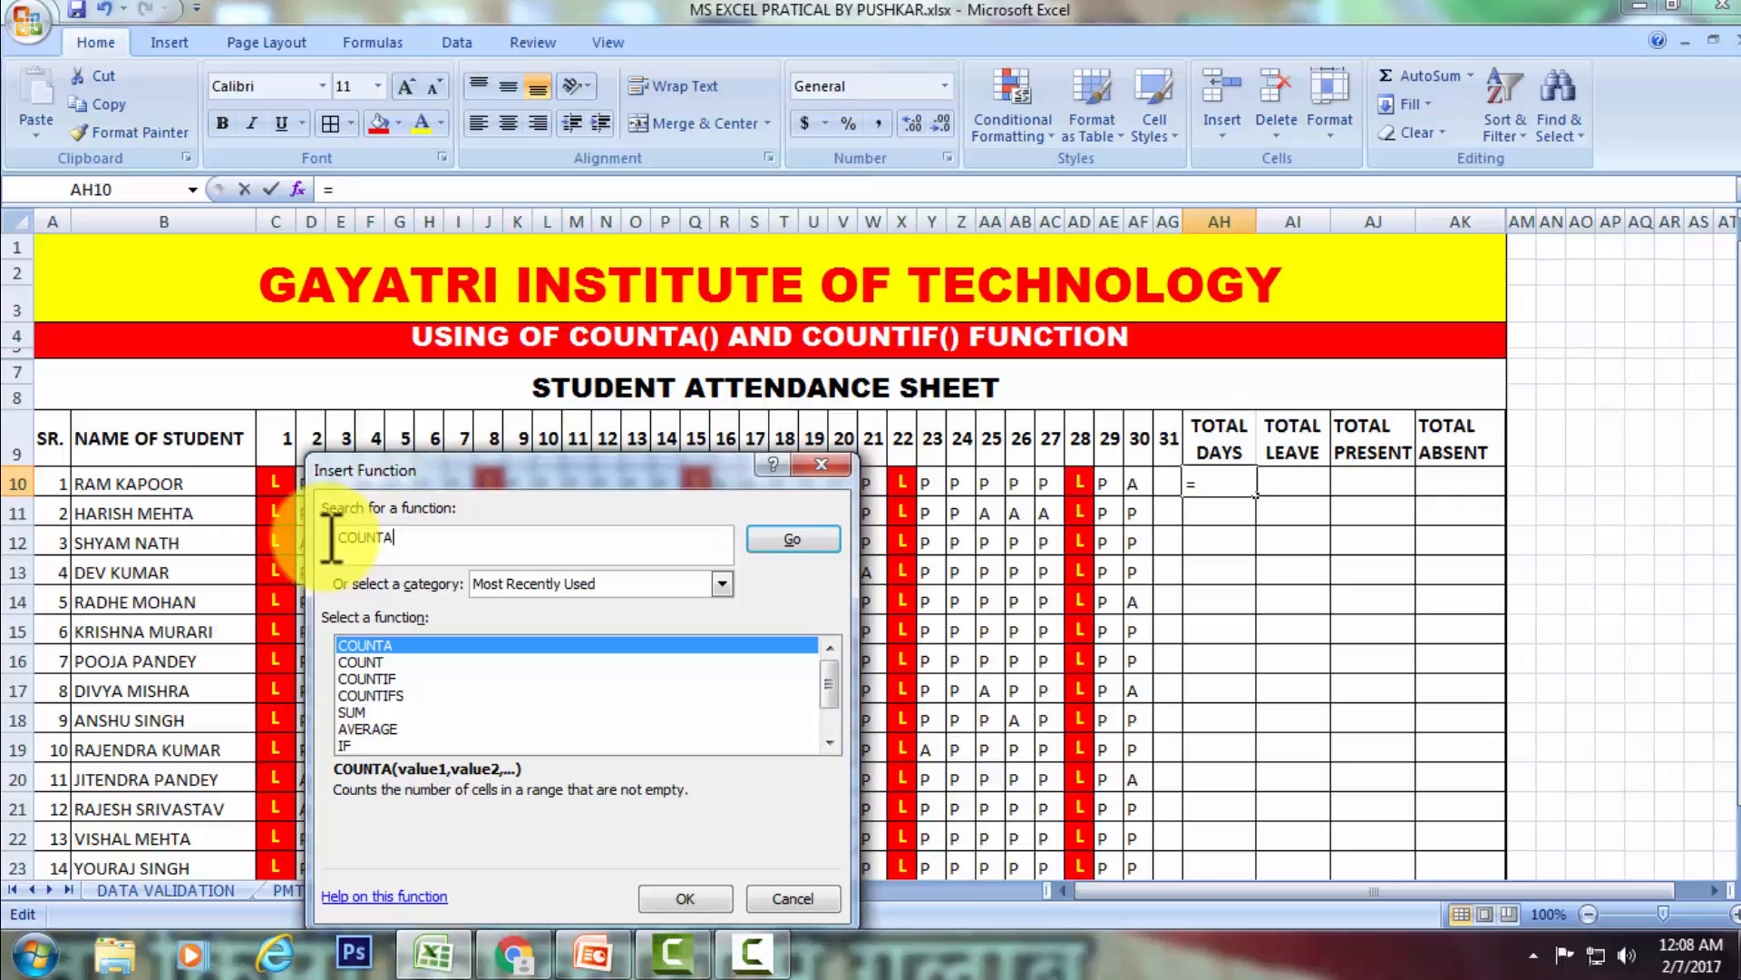
{"action": "type", "text": "COUNTA"}
{"action": "left_click", "coordinate": [827, 543]}
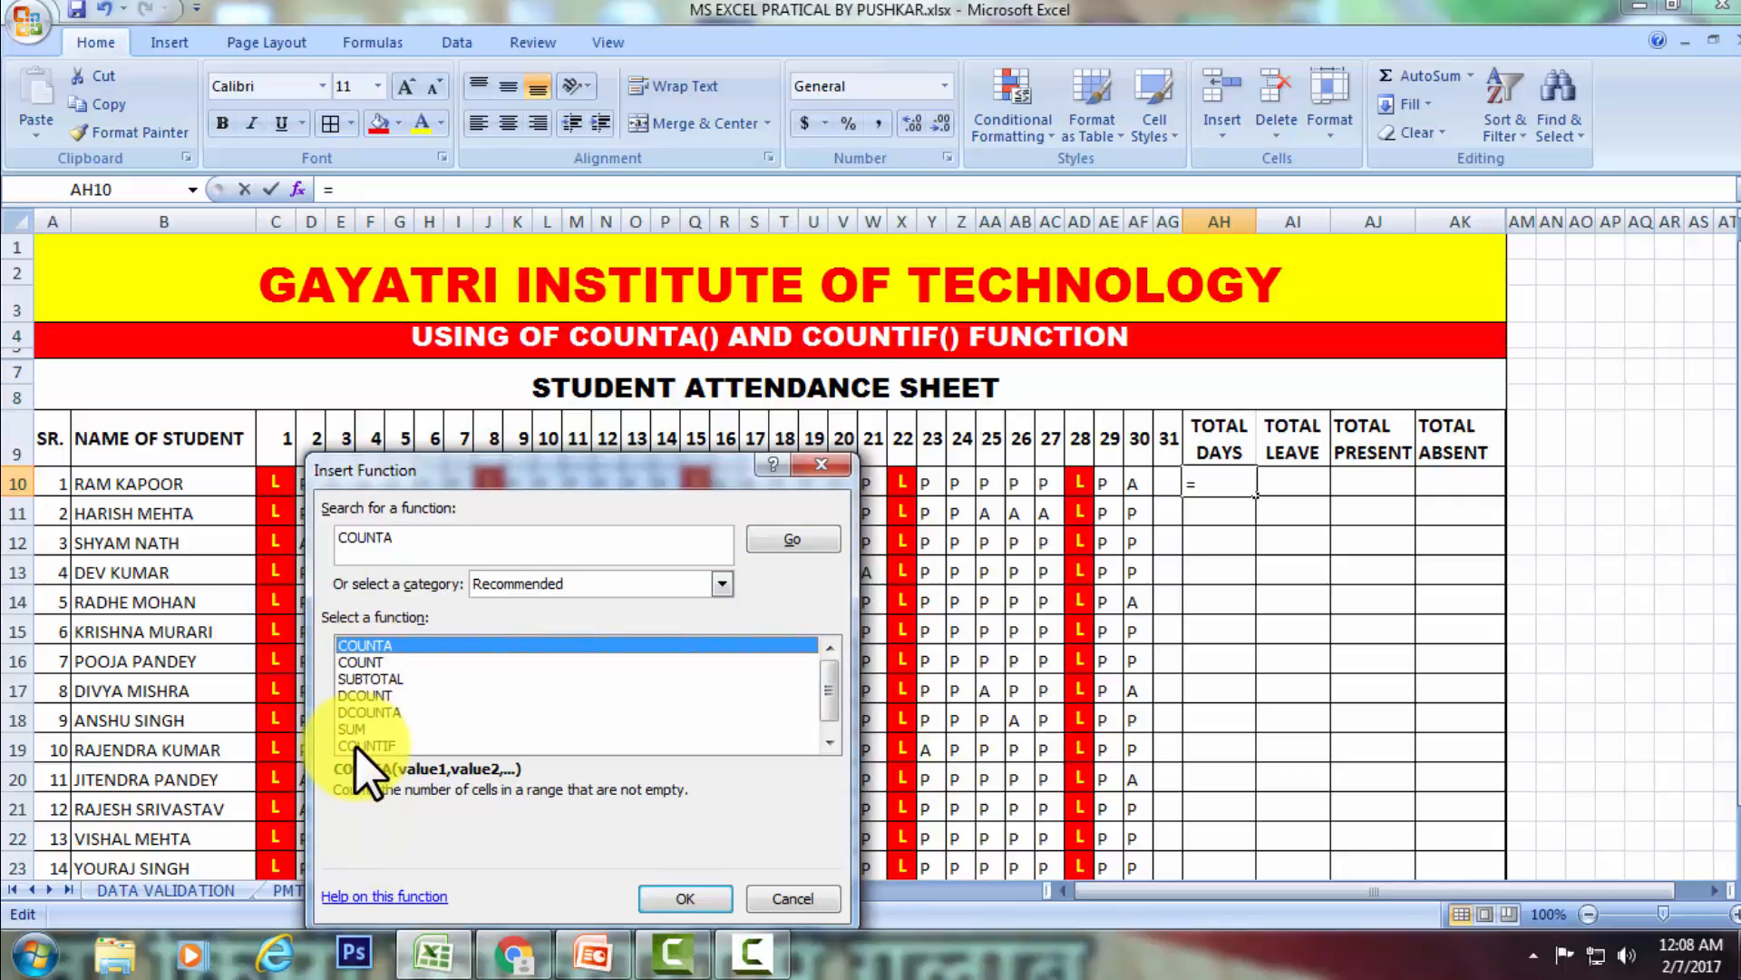
{"action": "left_click", "coordinate": [687, 899]}
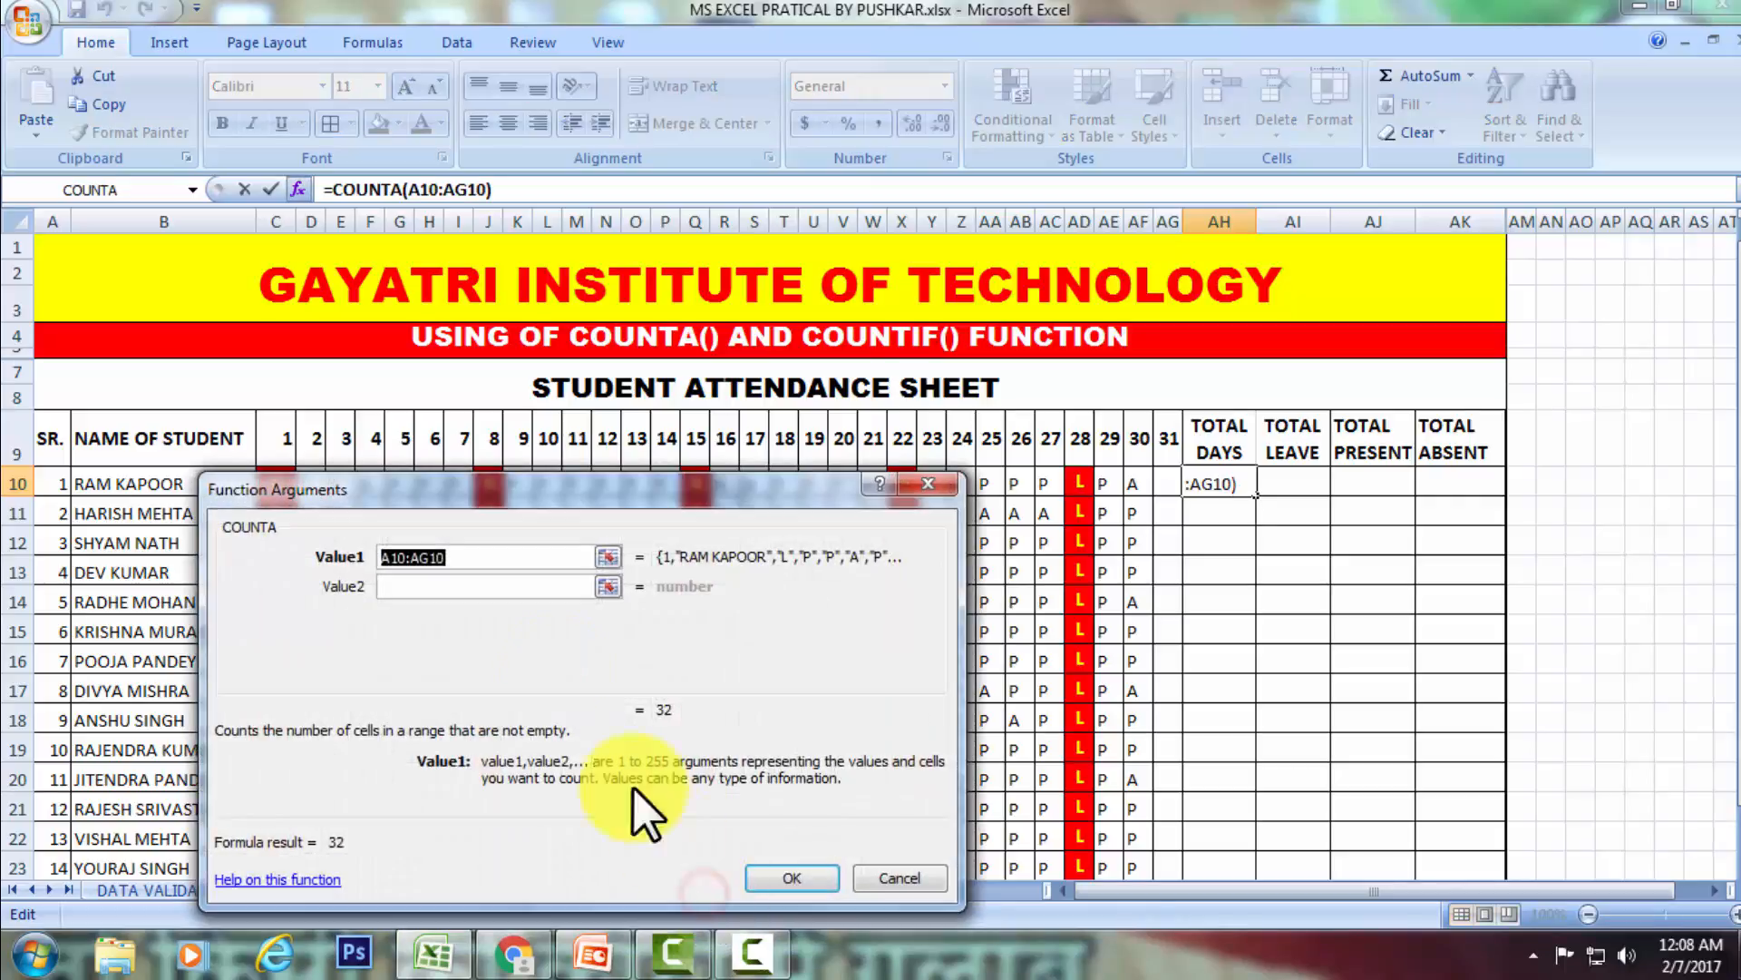
Set the COUNTA function's first value to the attendance range C10:AG10 and complete the formula.
{"action": "left_click_drag", "start_coordinate": [513, 491], "coordinate": [541, 626]}
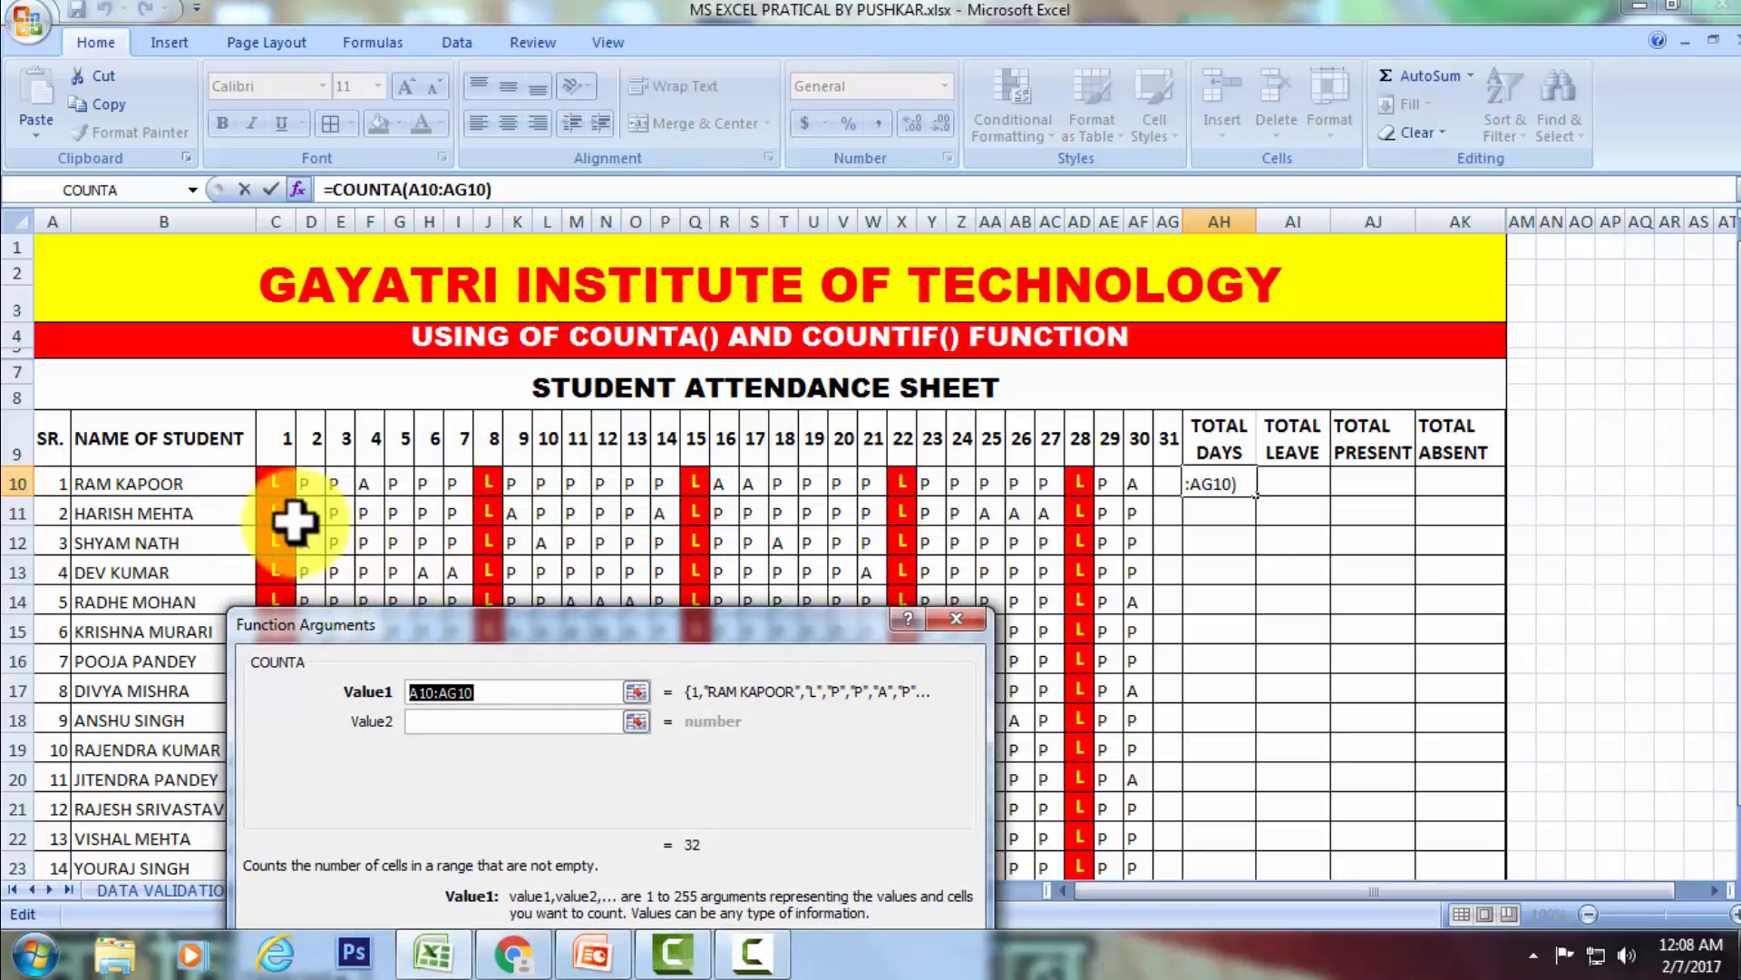
{"action": "left_click_drag", "start_coordinate": [277, 481], "coordinate": [1170, 490]}
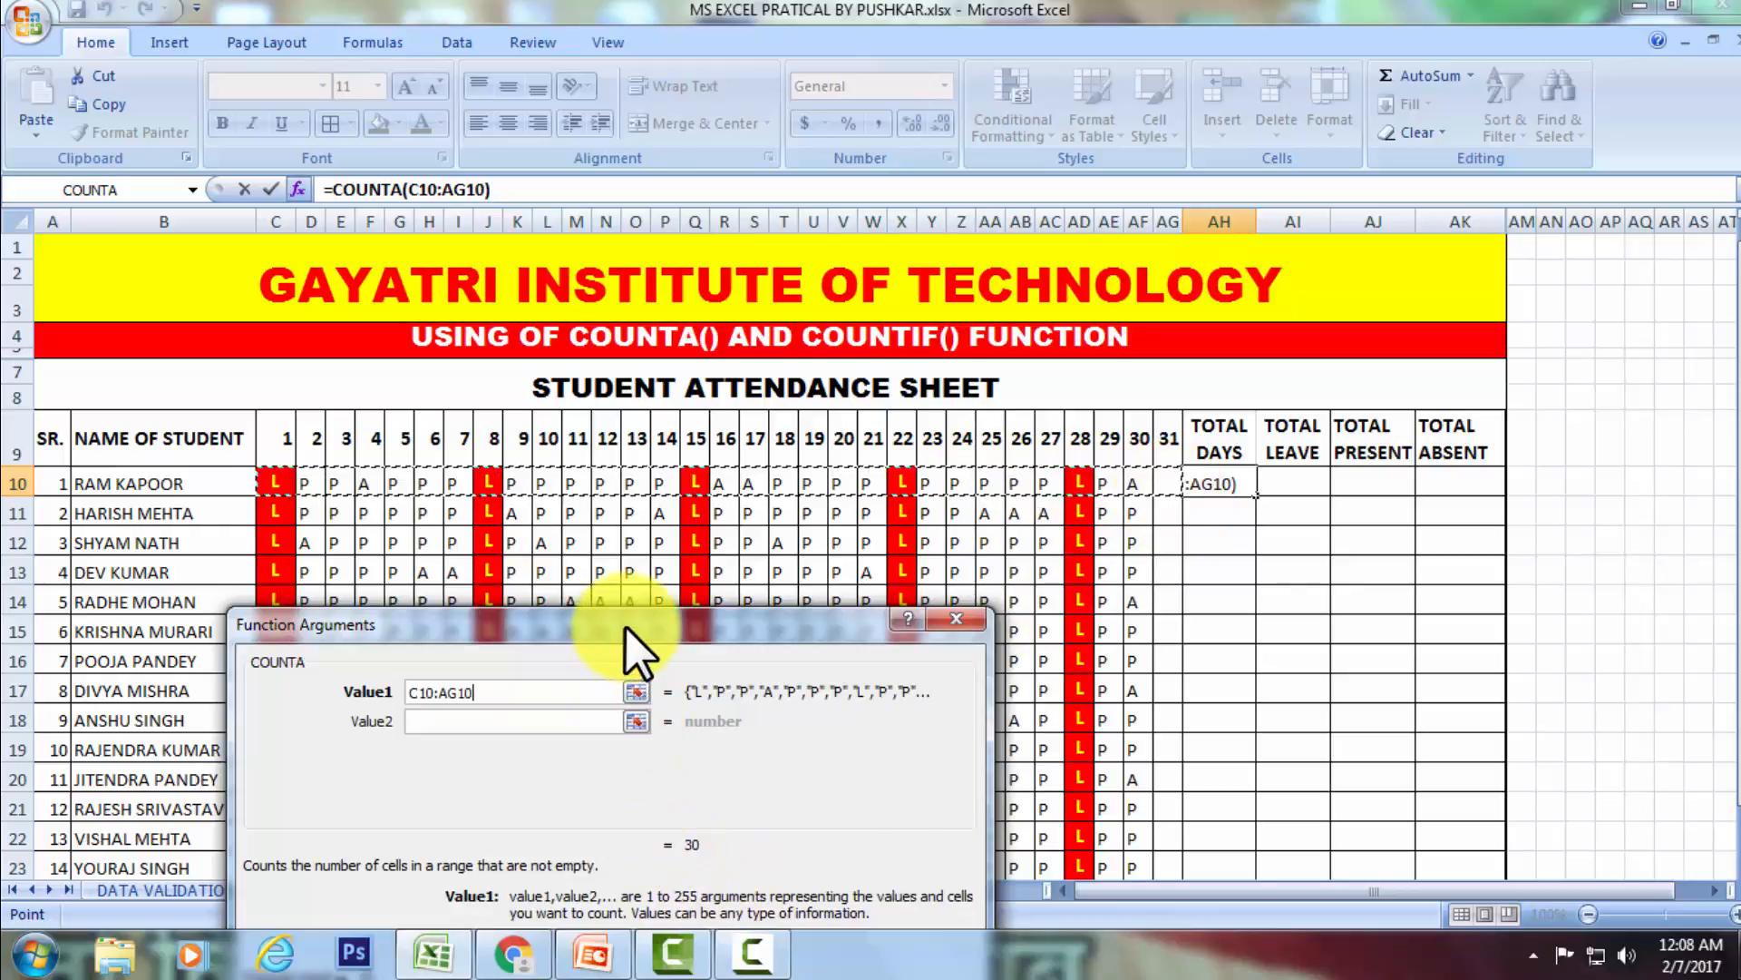
{"action": "left_click_drag", "start_coordinate": [625, 626], "coordinate": [575, 361]}
{"action": "left_click", "coordinate": [773, 751]}
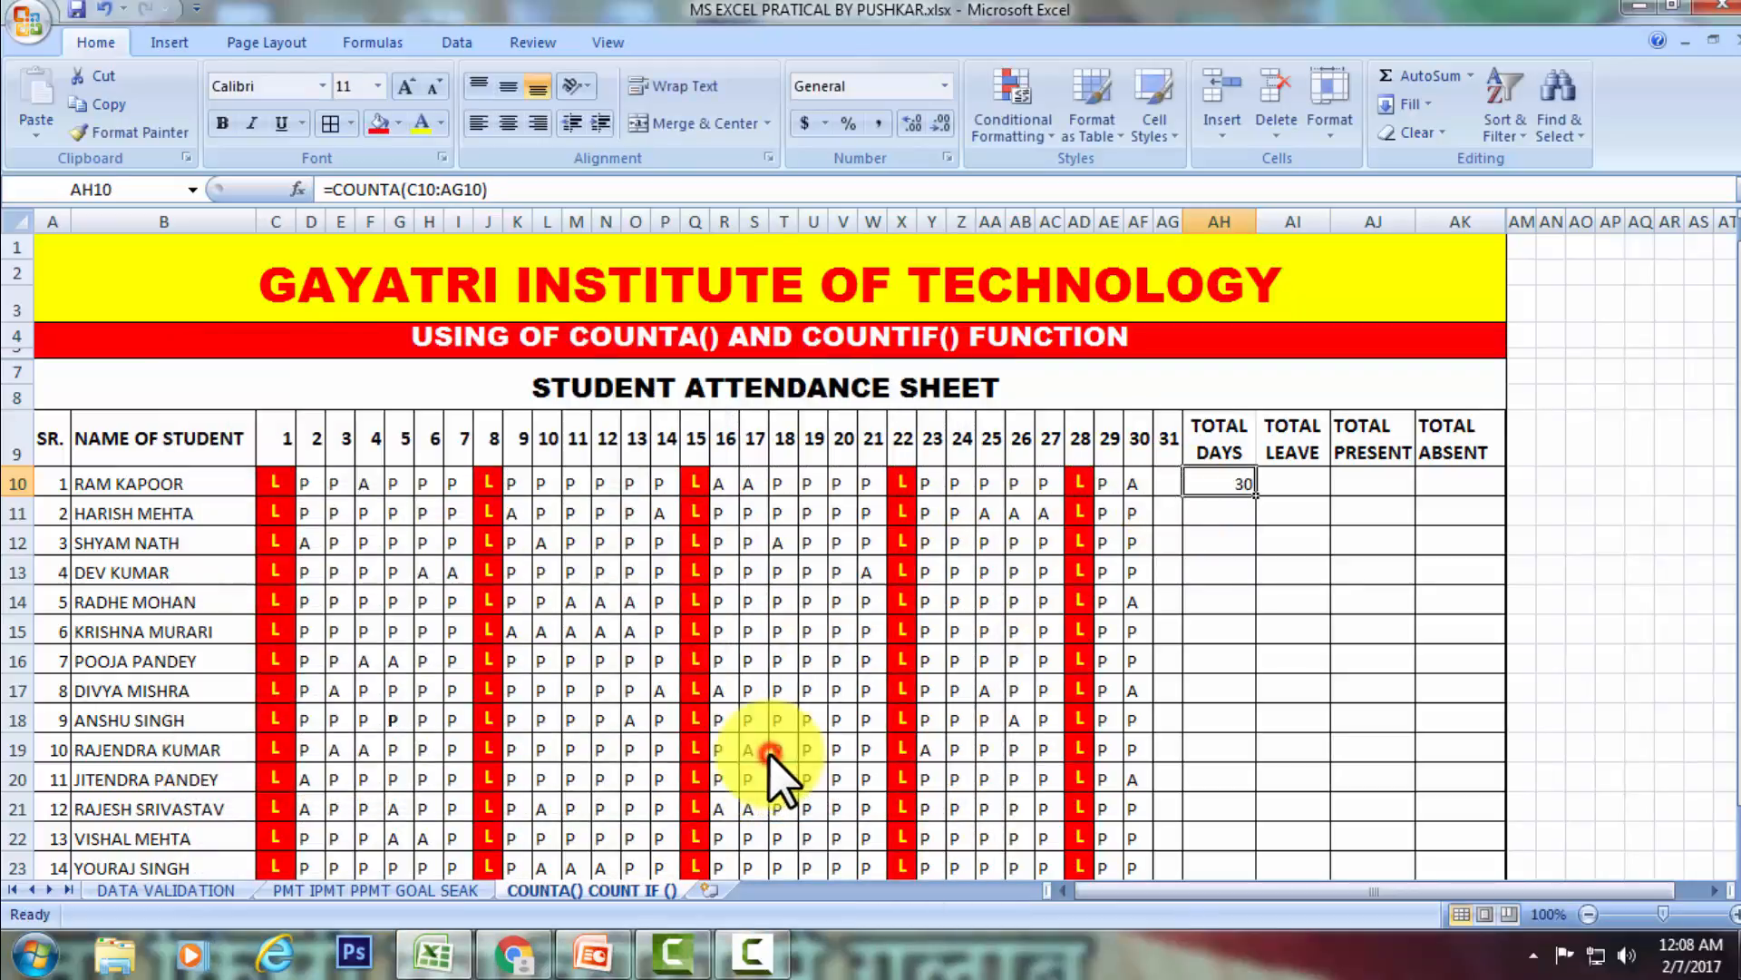
Copy the Total Days formula from AH10 down through AH24 for all students.
{"action": "left_click", "coordinate": [1232, 511]}
{"action": "left_click", "coordinate": [1230, 485]}
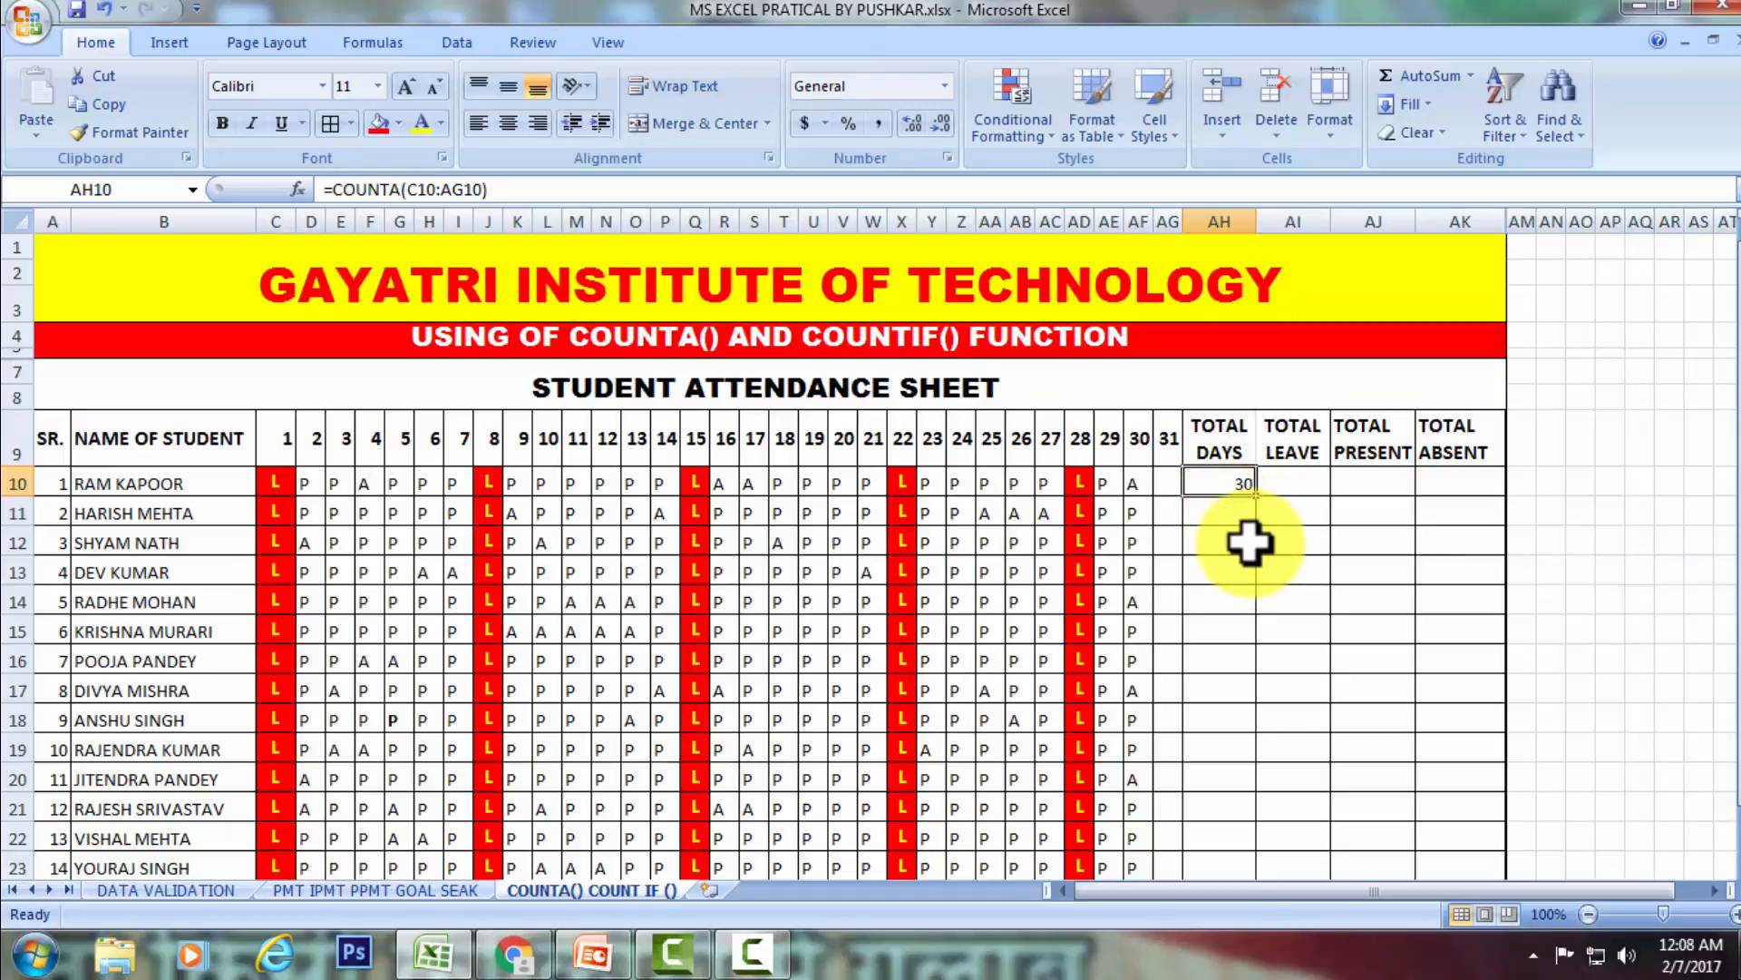
{"action": "scroll", "coordinate": [1250, 530], "scroll_direction": "down", "scroll_amount": 1}
{"action": "left_click_drag", "start_coordinate": [1259, 410], "coordinate": [1251, 818]}
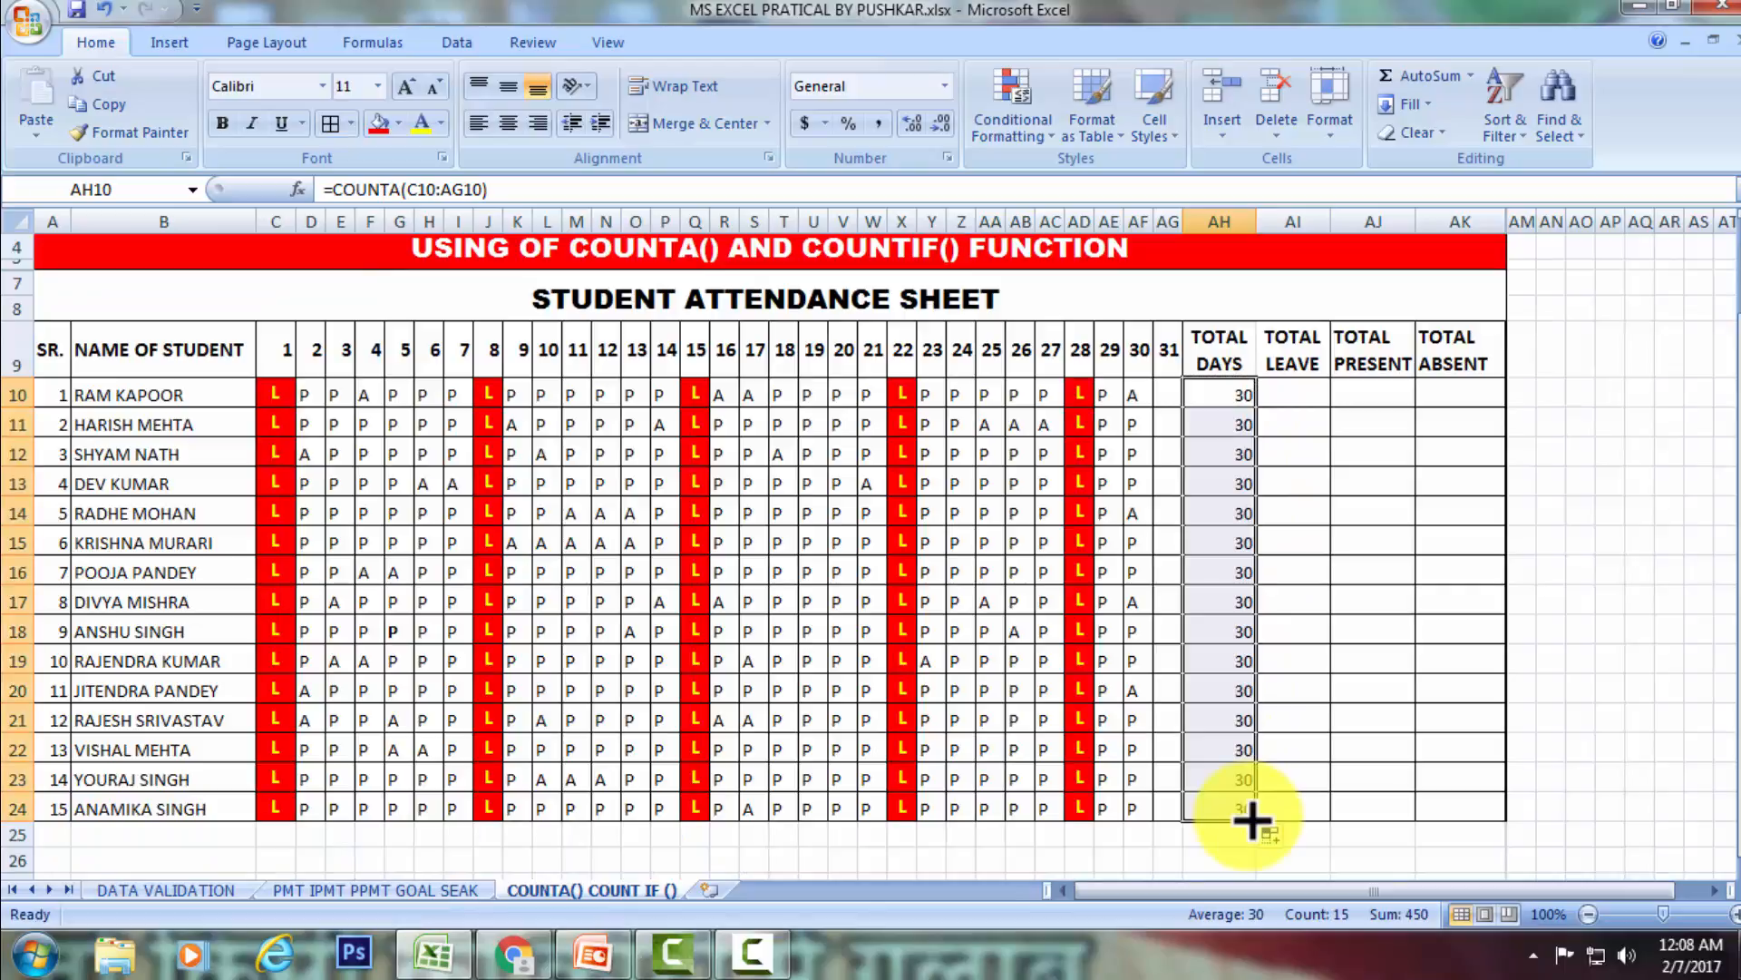
{"action": "left_click", "coordinate": [1282, 653]}
{"action": "scroll", "coordinate": [1281, 580], "scroll_direction": "up", "scroll_amount": 1}
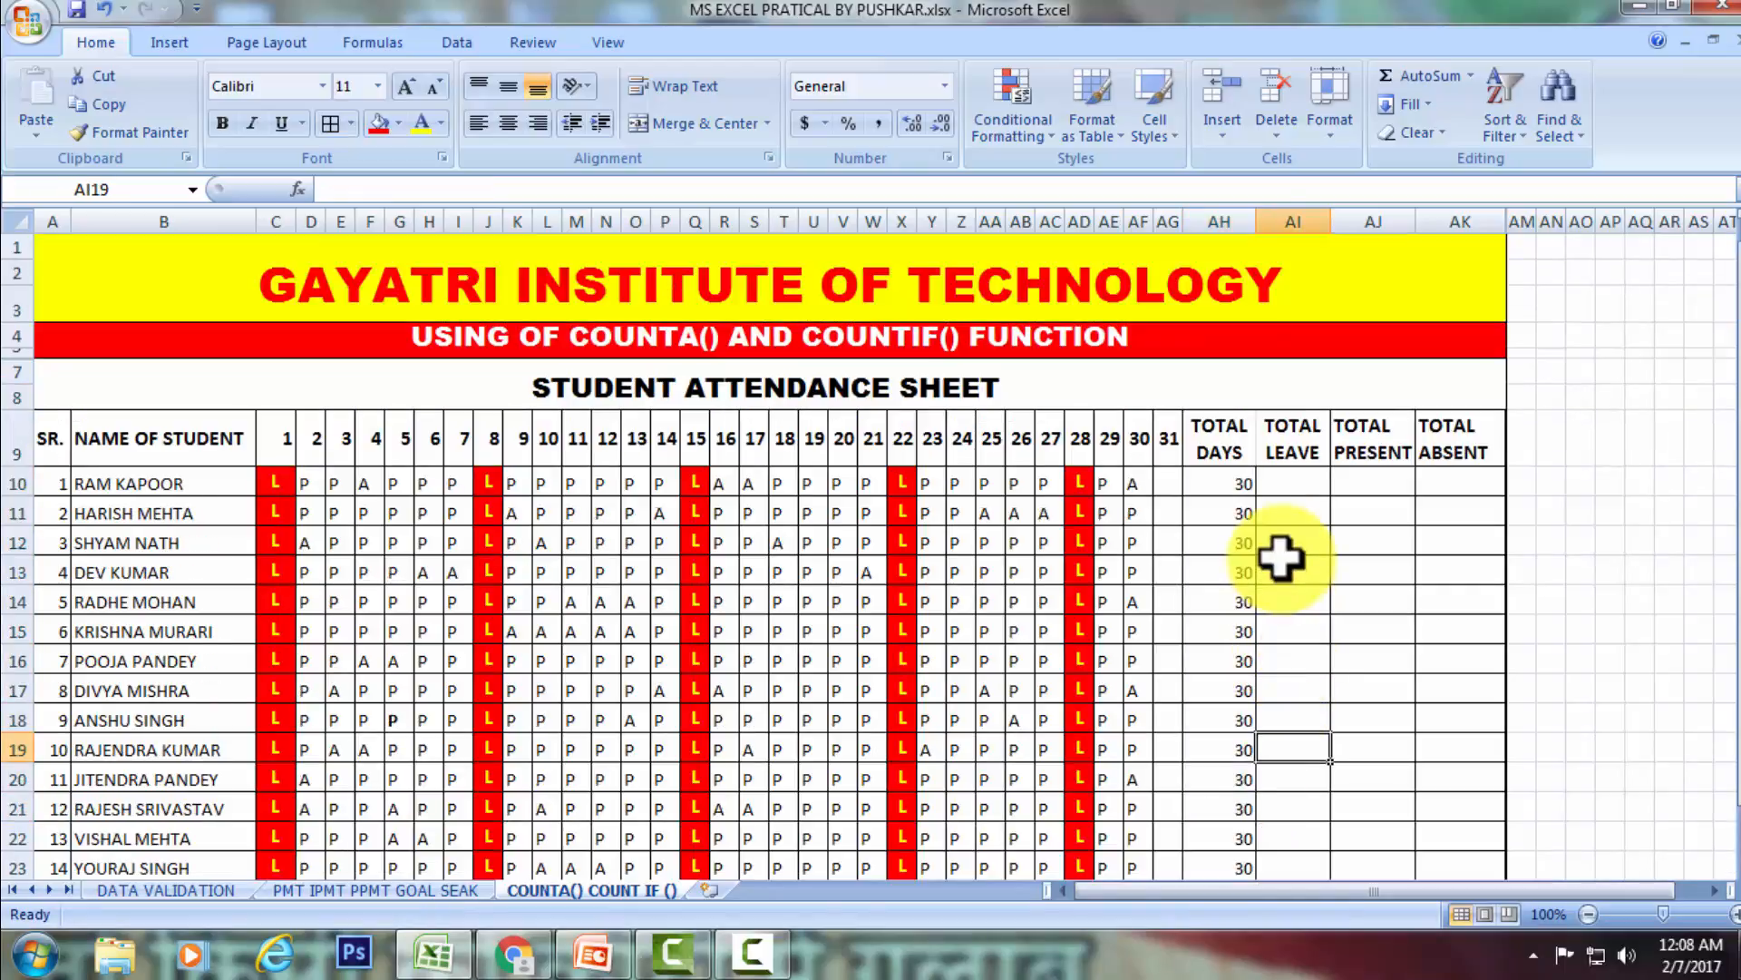
Search the function list for COUNTIF and insert it into the first student's Total Leave cell, AI10.
{"action": "left_click", "coordinate": [1284, 483]}
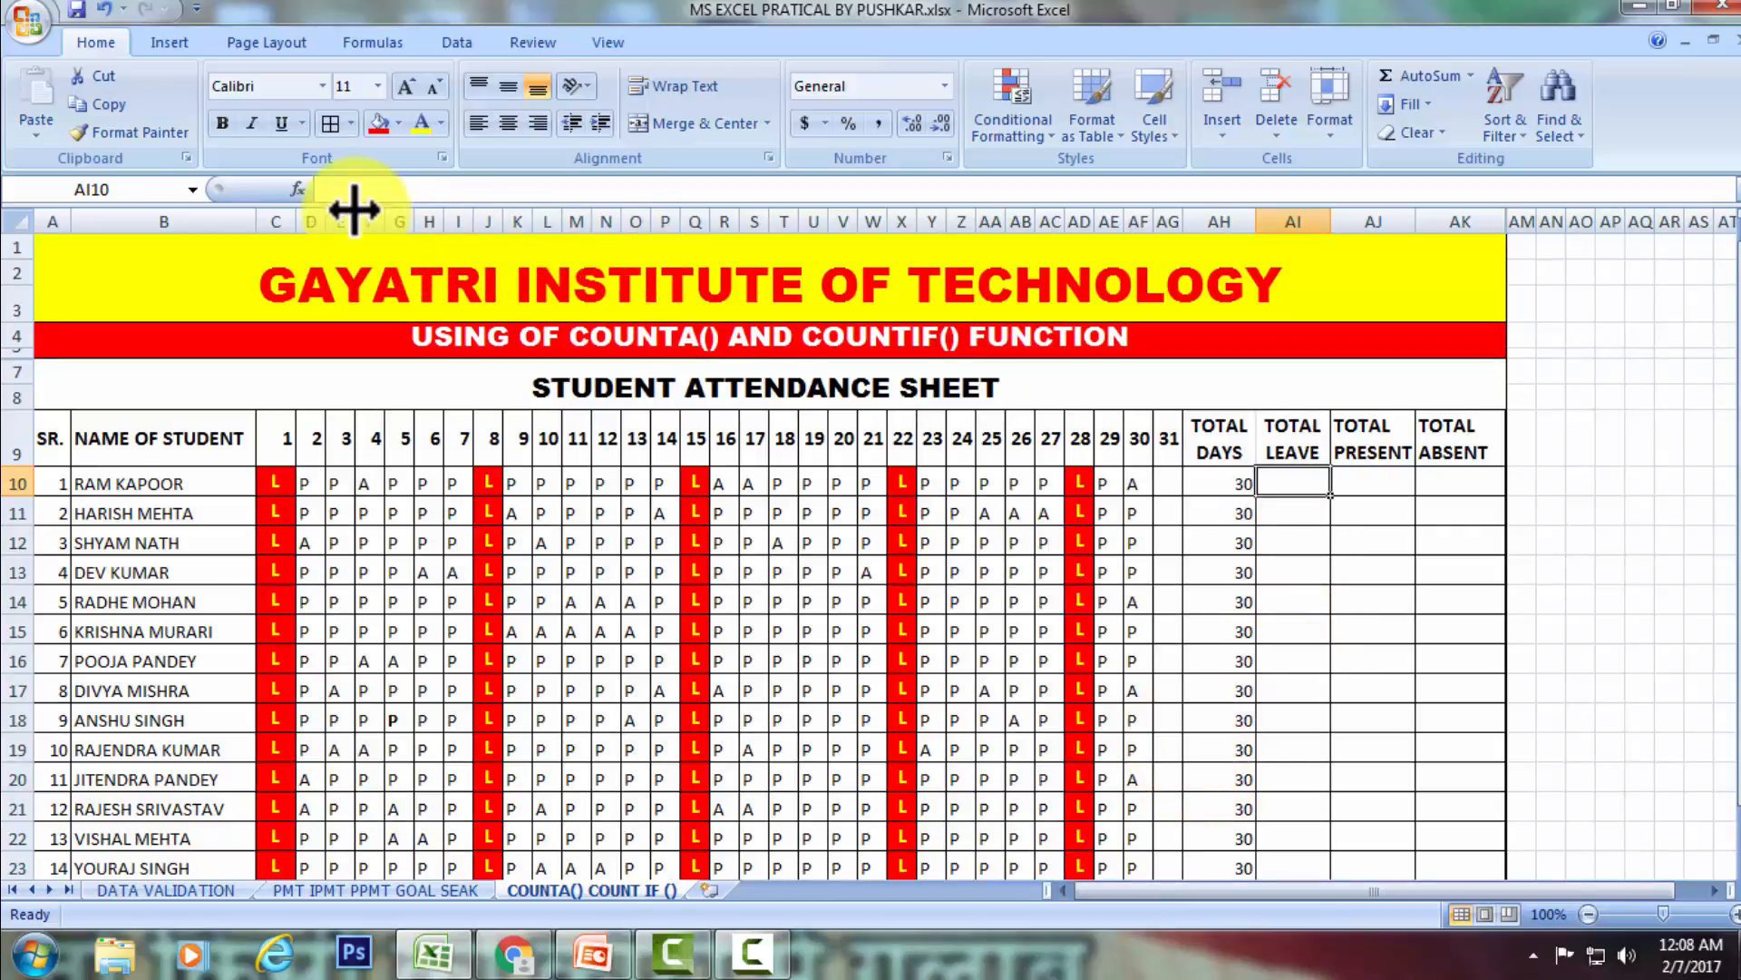
{"action": "left_click", "coordinate": [292, 189]}
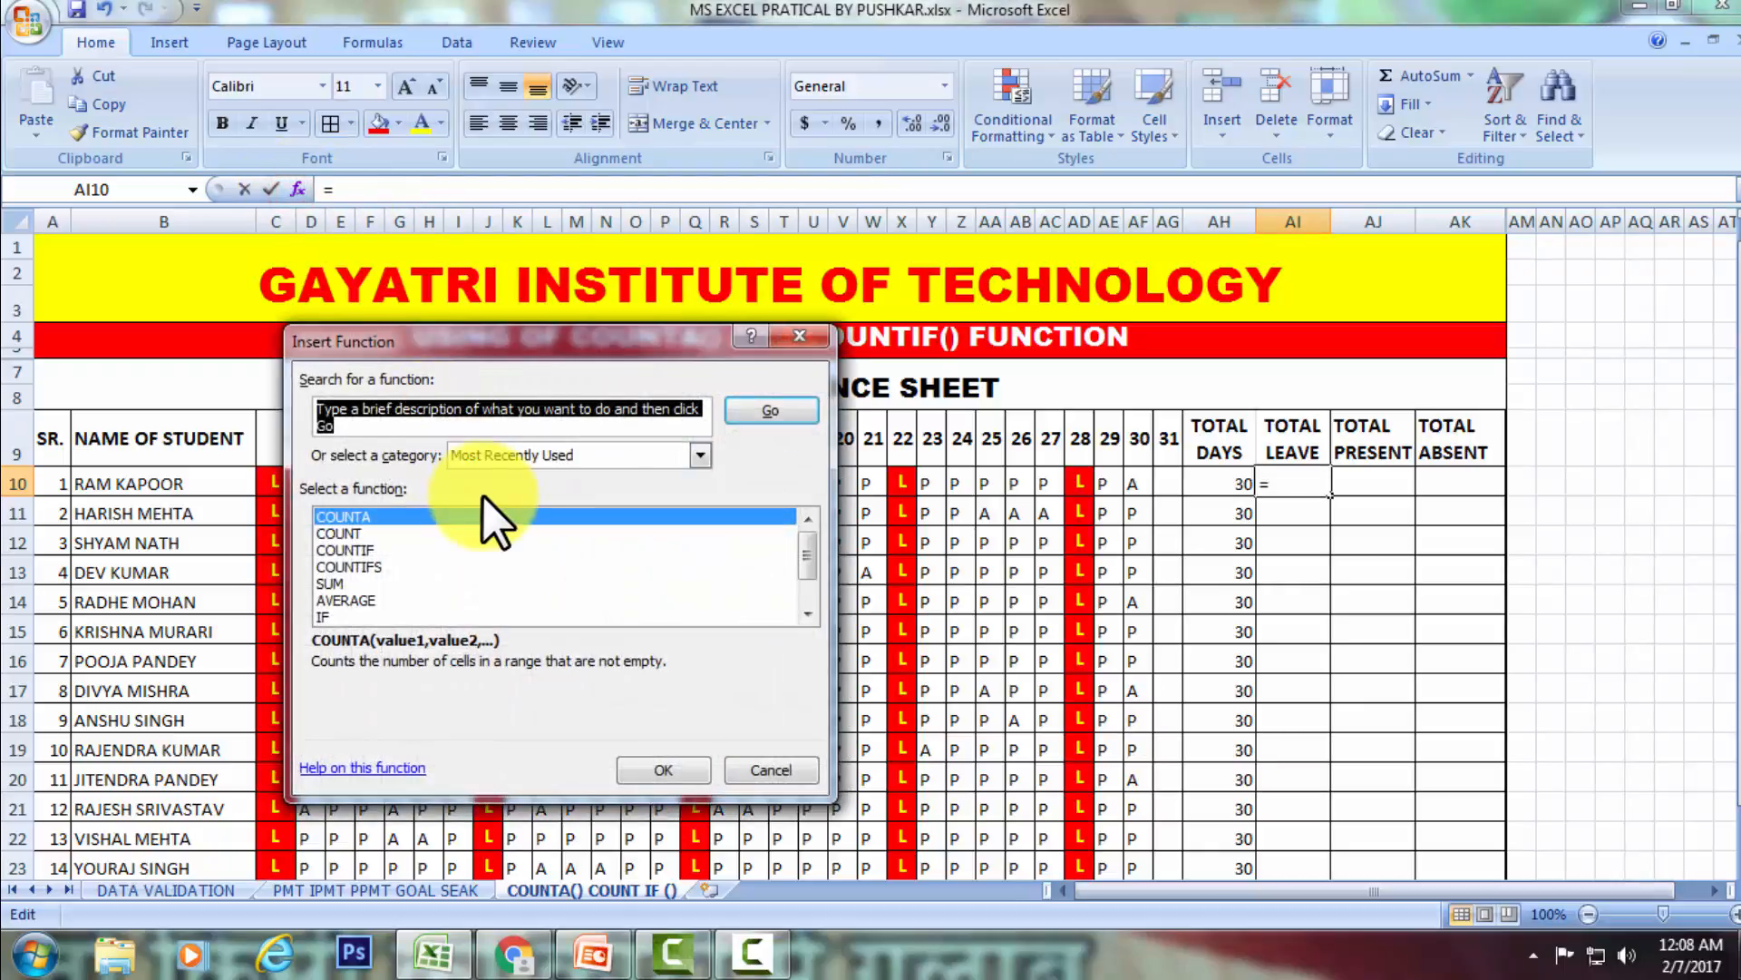
{"action": "type", "text": "COU"}
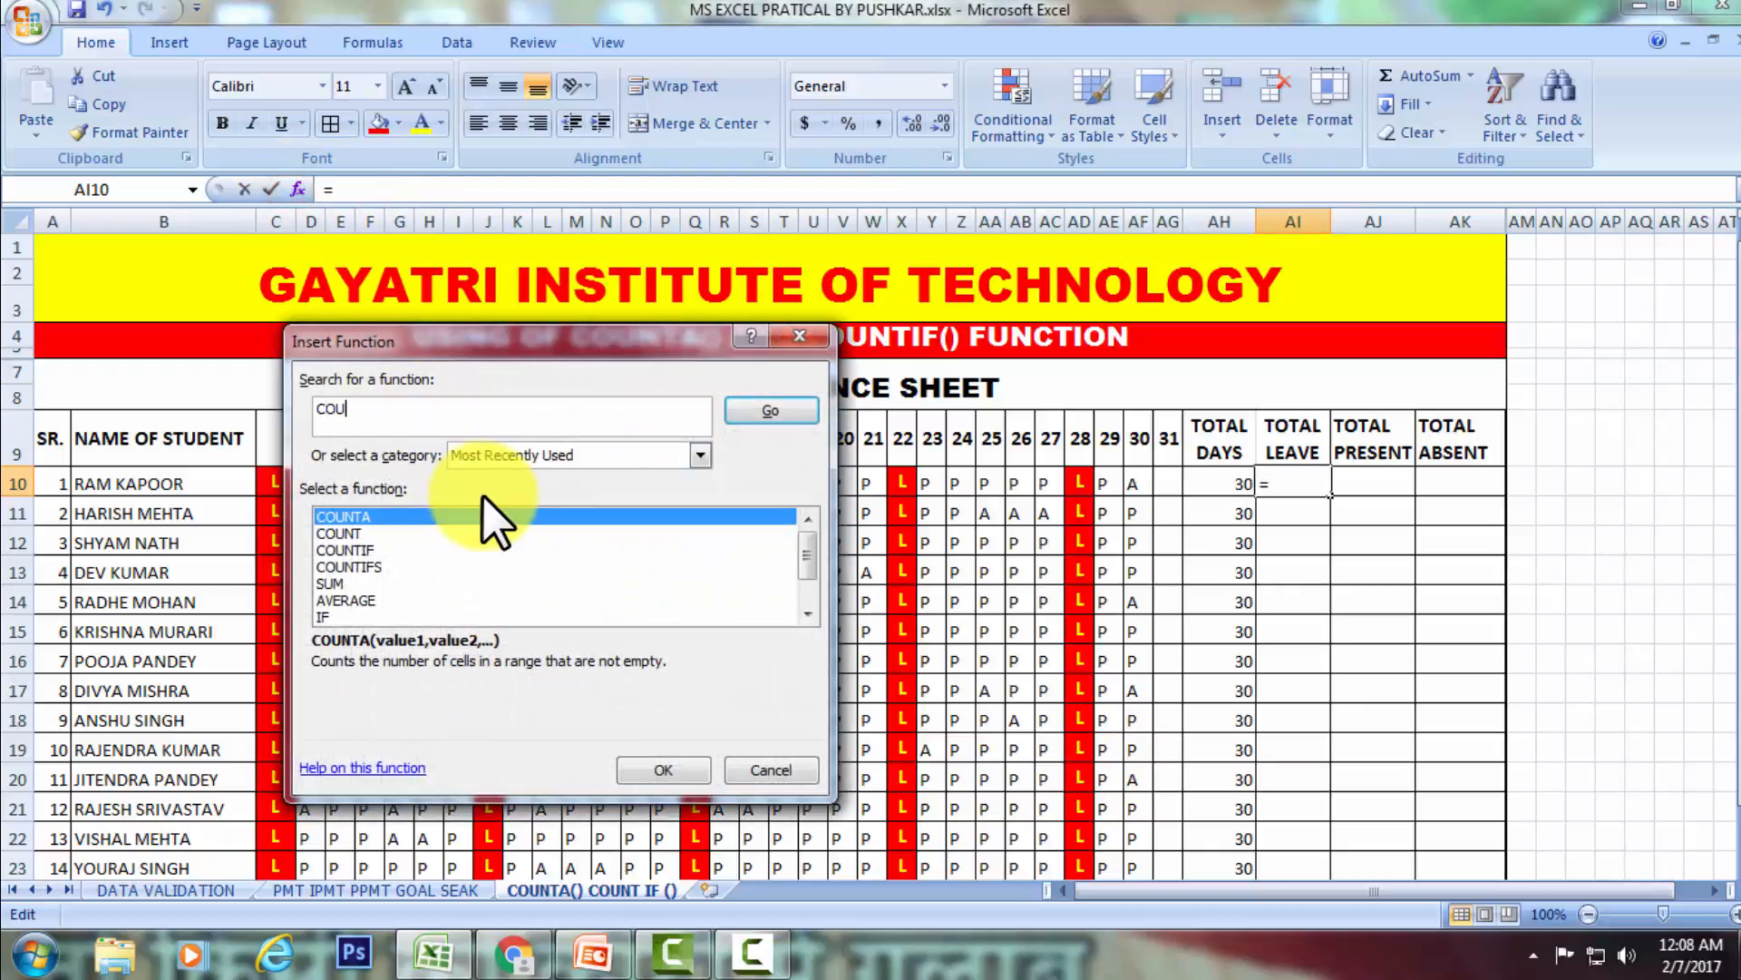
{"action": "type", "text": "NTIF"}
{"action": "left_click", "coordinate": [763, 412]}
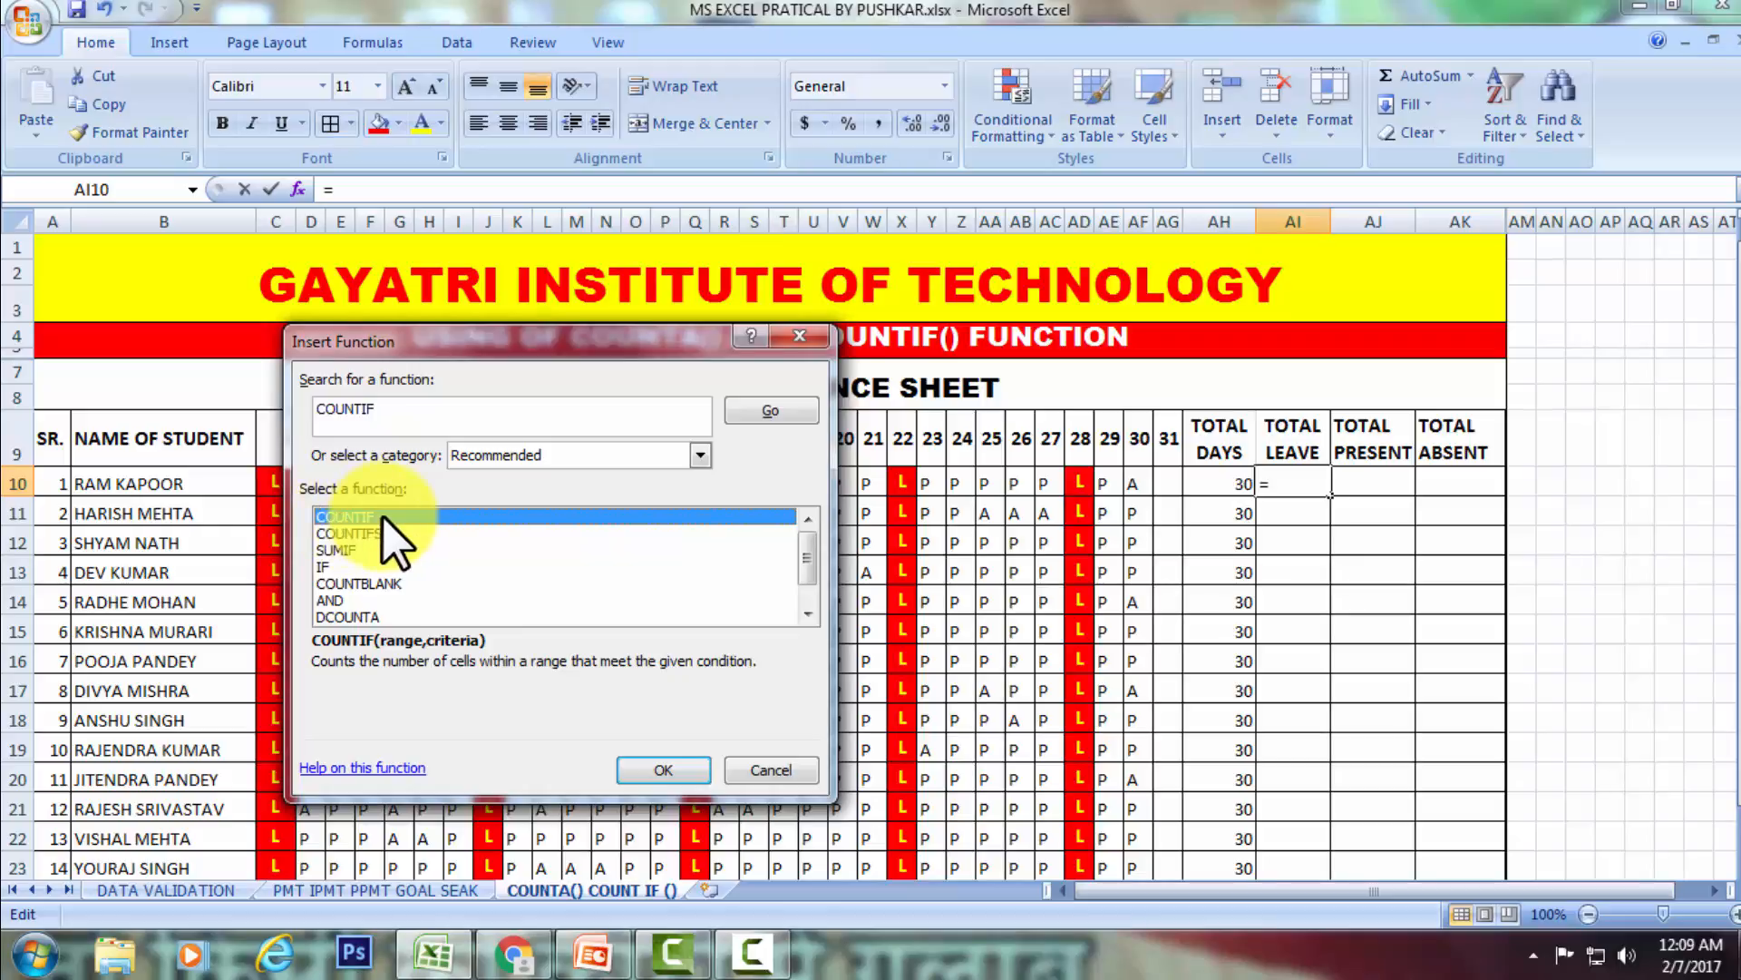
{"action": "left_click_drag", "start_coordinate": [447, 342], "coordinate": [362, 258]}
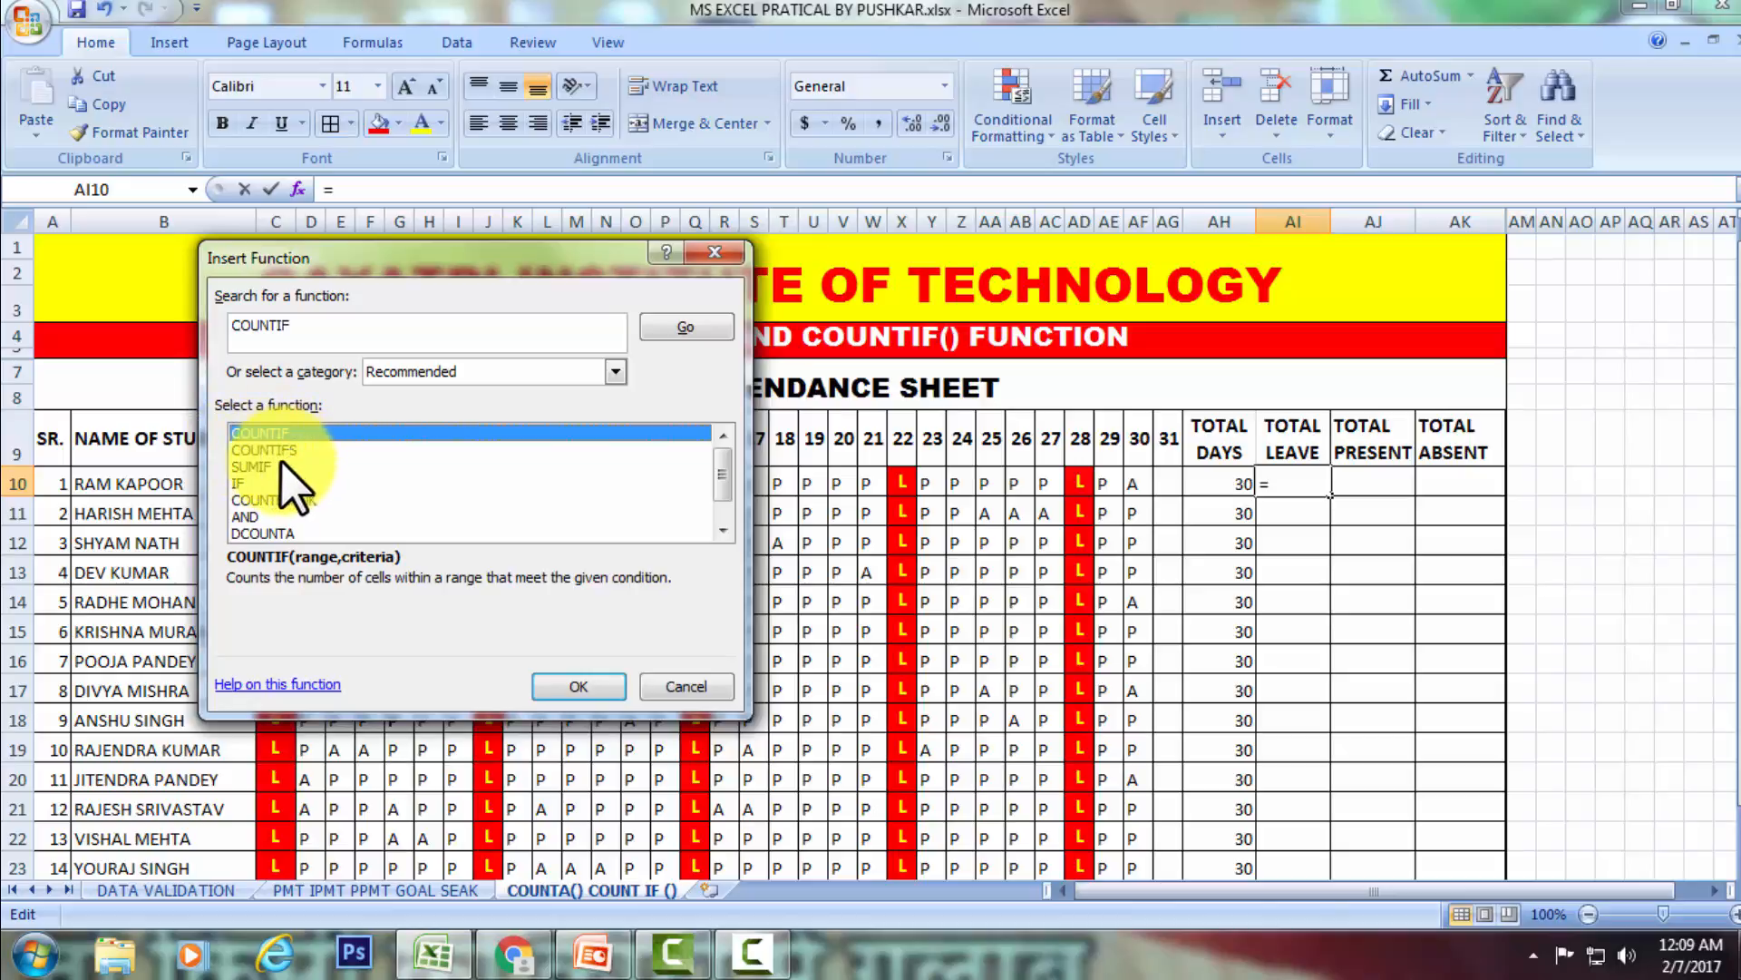
{"action": "left_click", "coordinate": [580, 687]}
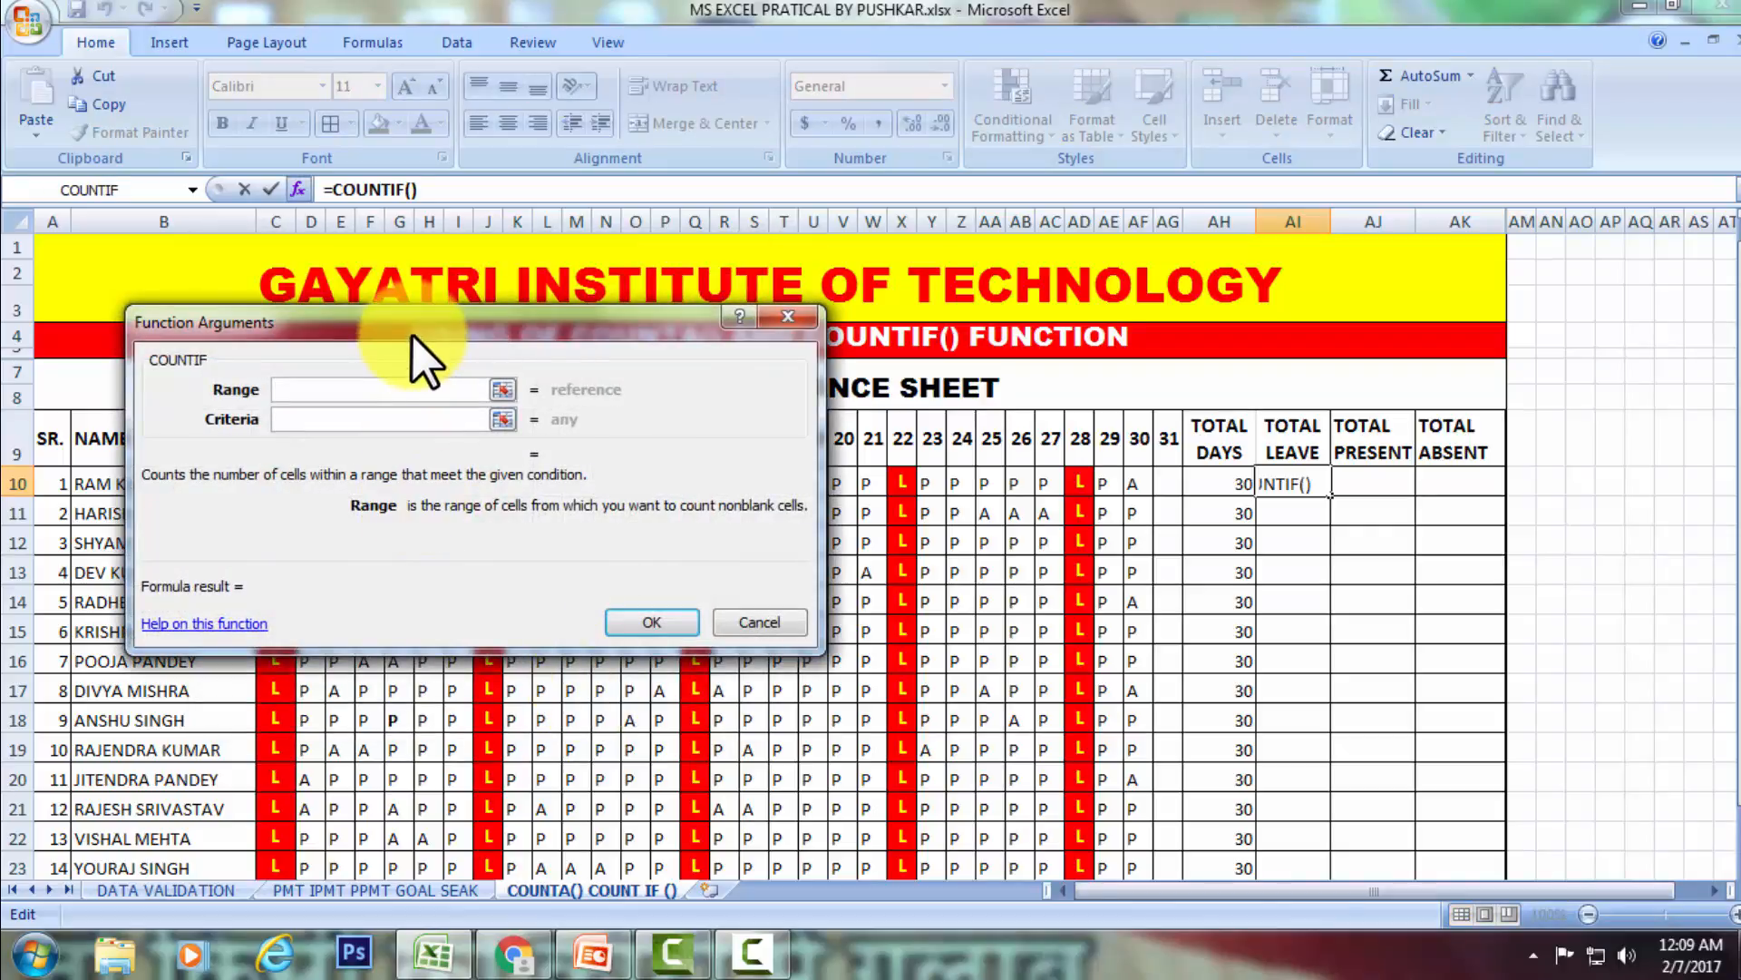
Set the Total Leave COUNTIF range to the first student's attendance cells C10:AG10.
{"action": "left_click_drag", "start_coordinate": [412, 334], "coordinate": [449, 680]}
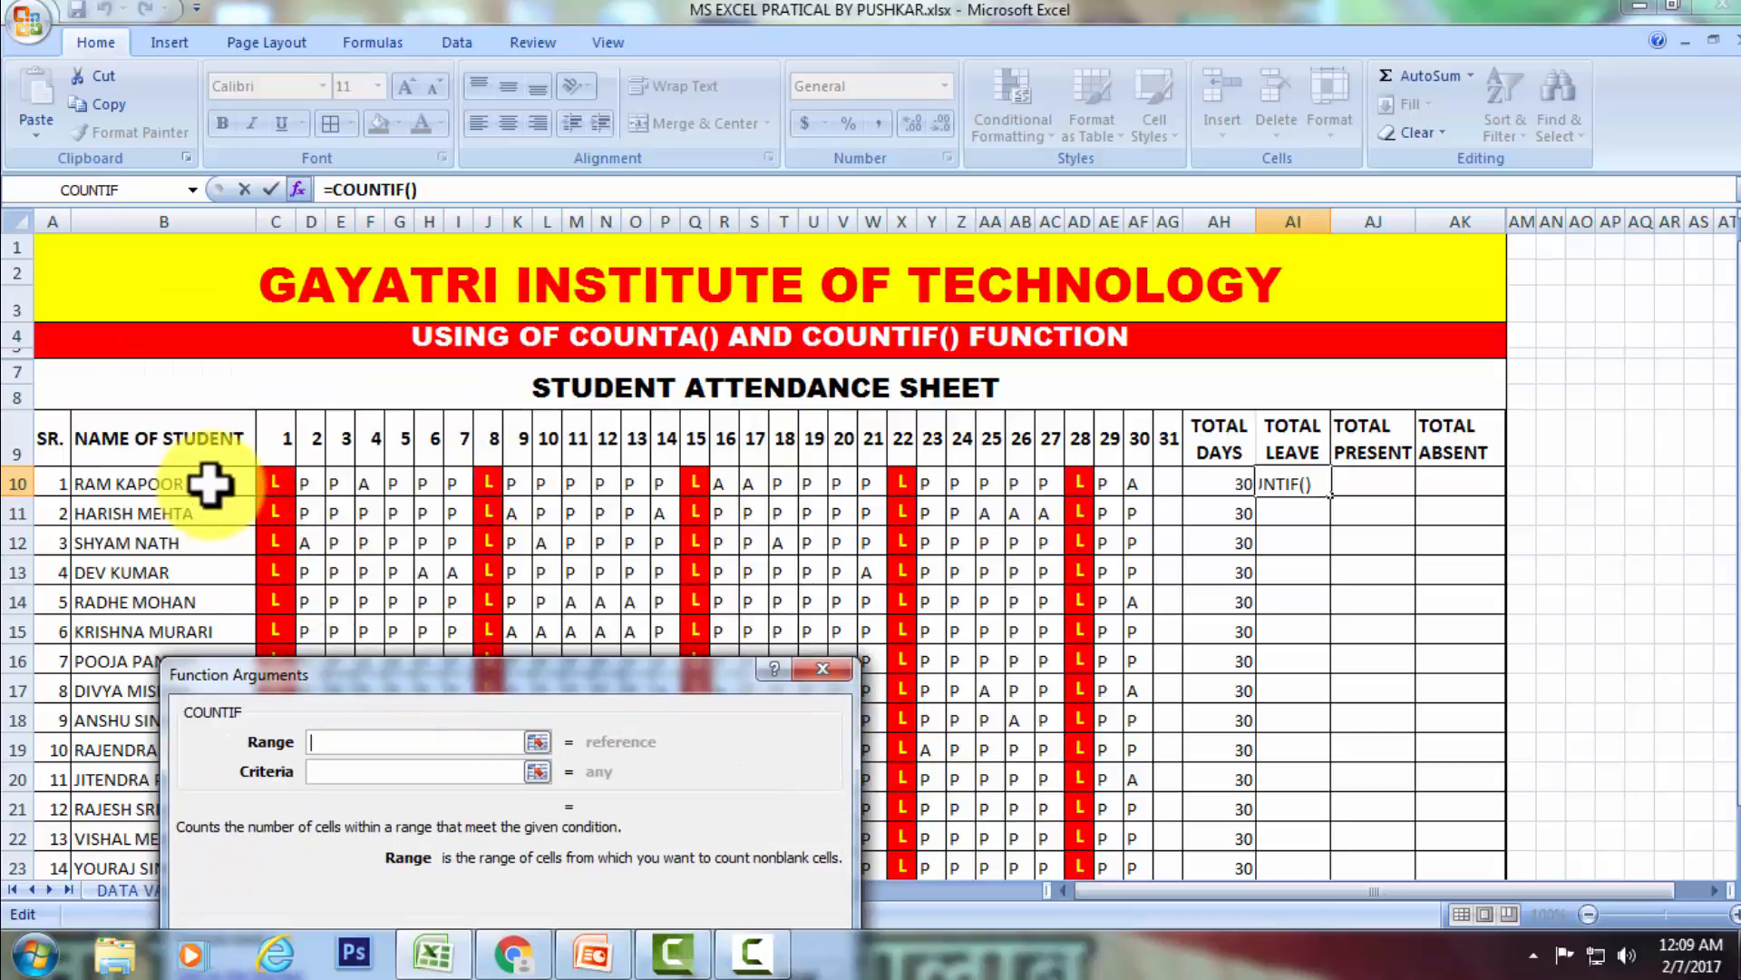
{"action": "left_click", "coordinate": [275, 487]}
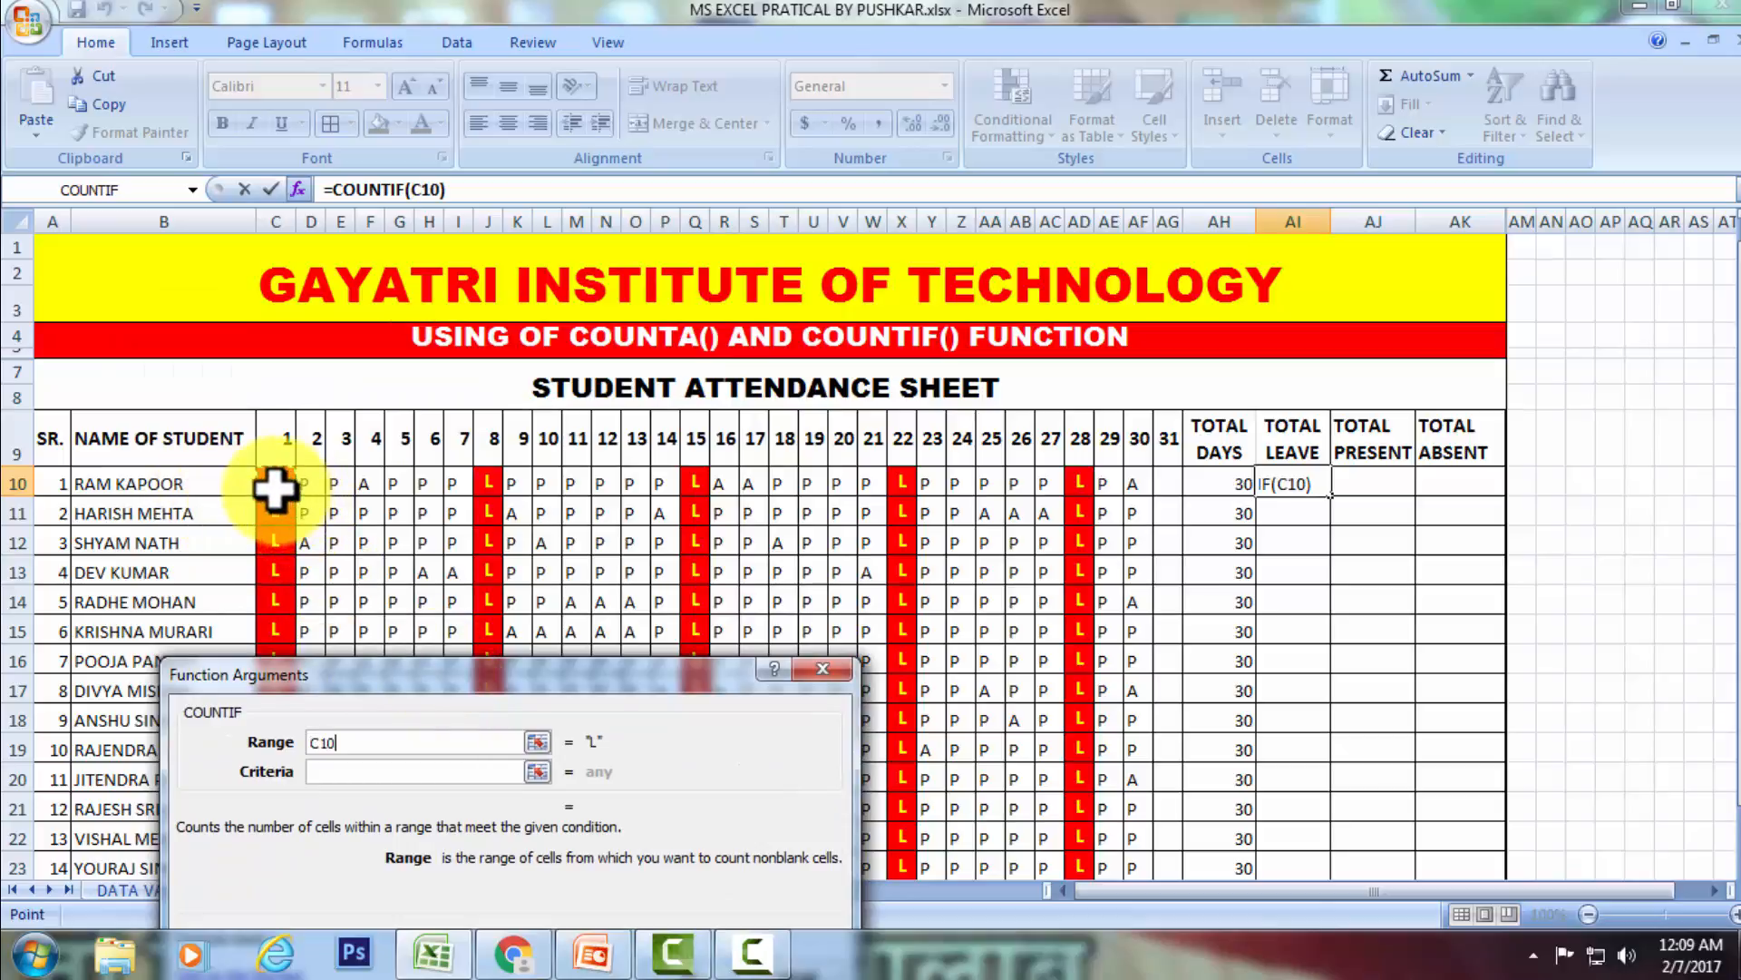
{"action": "left_click_drag", "start_coordinate": [275, 490], "coordinate": [1170, 482]}
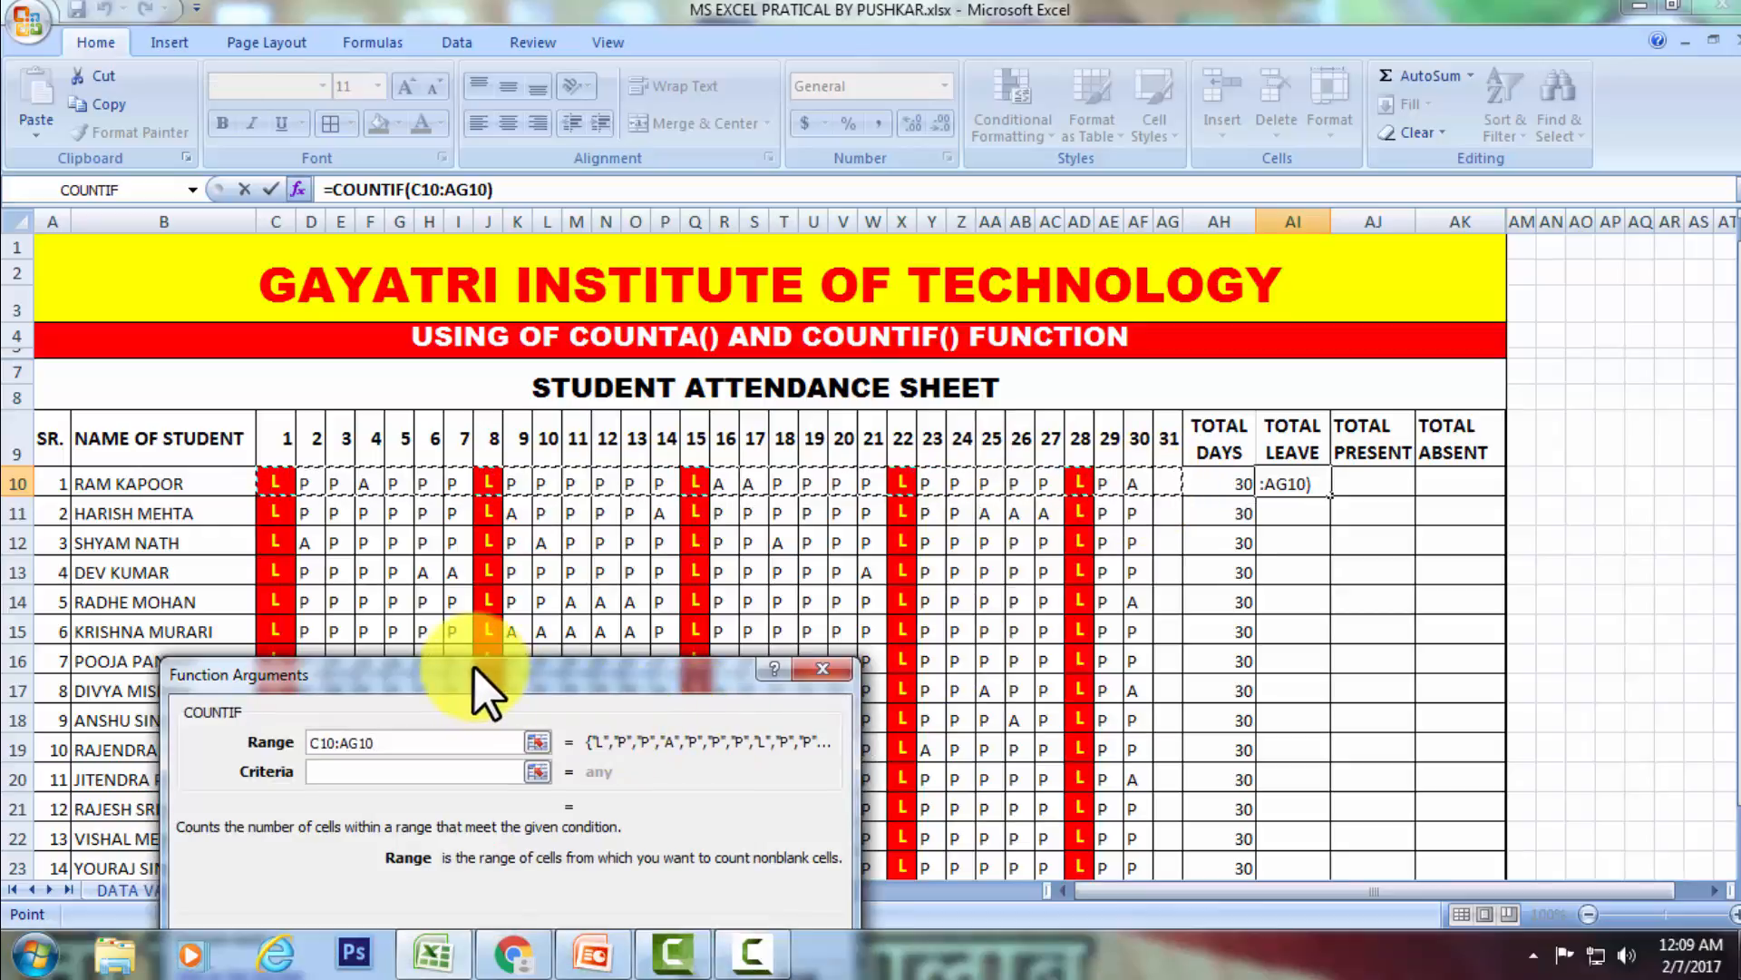
{"action": "left_click_drag", "start_coordinate": [468, 669], "coordinate": [467, 503]}
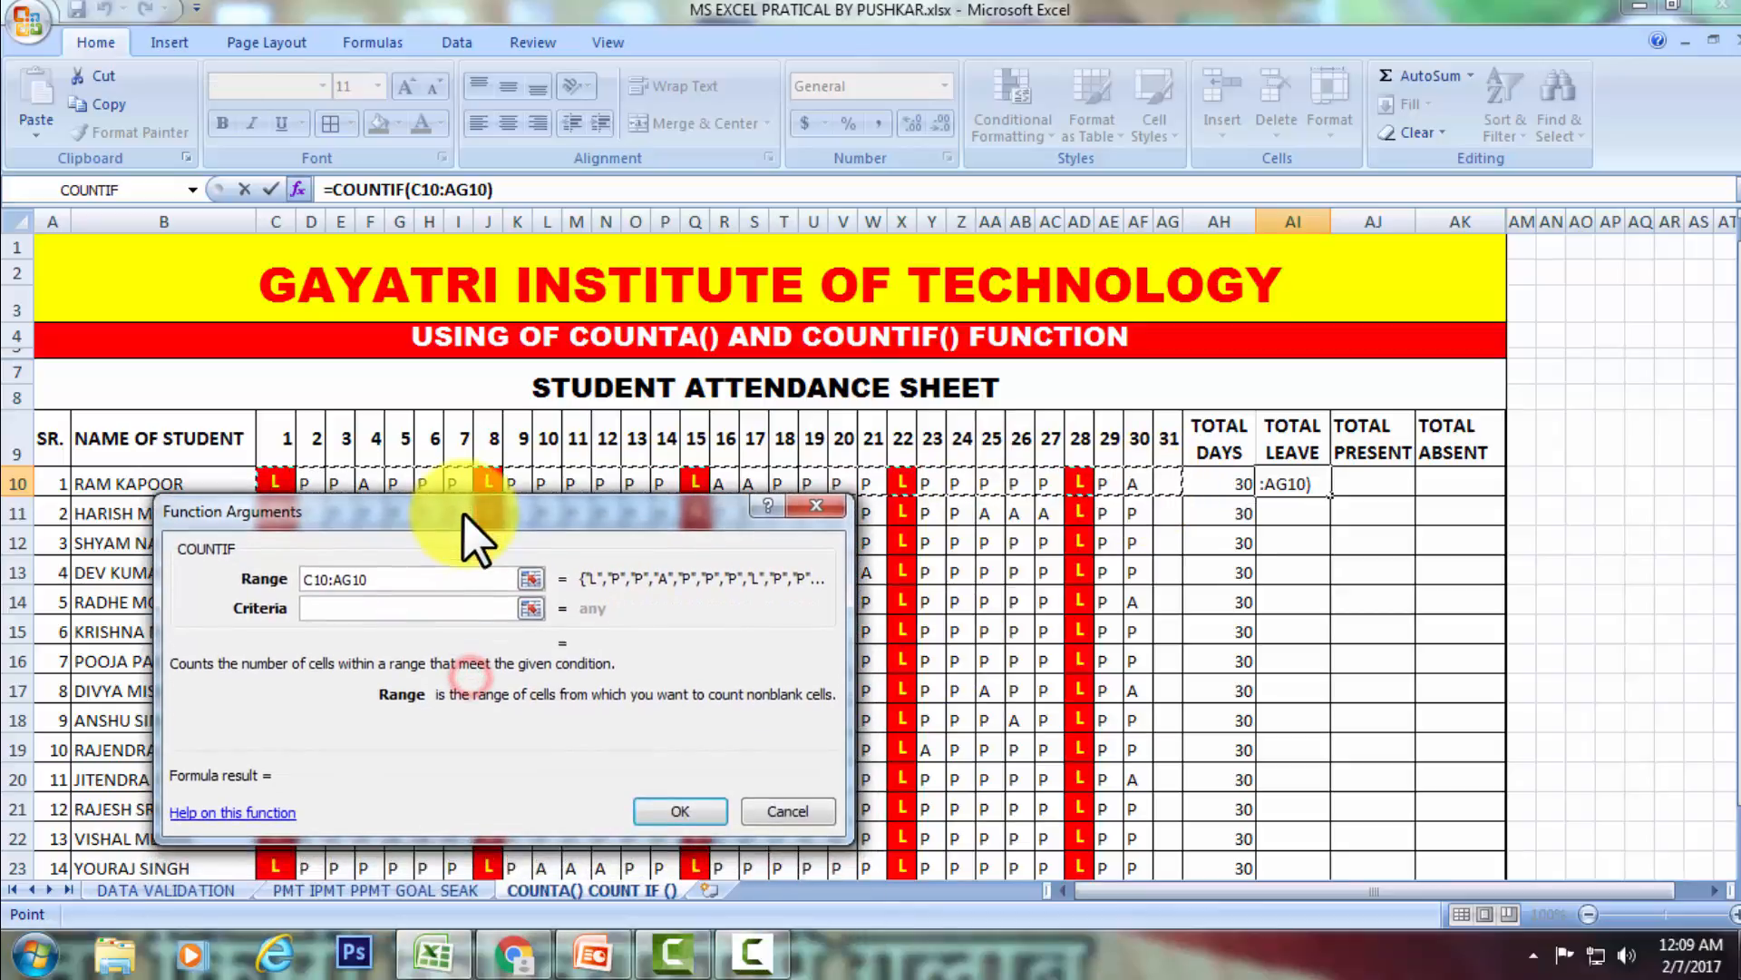
Complete the Total Leave formula with the criteria "L" and copy it from AI10 down through AI24.
{"action": "left_click", "coordinate": [327, 608]}
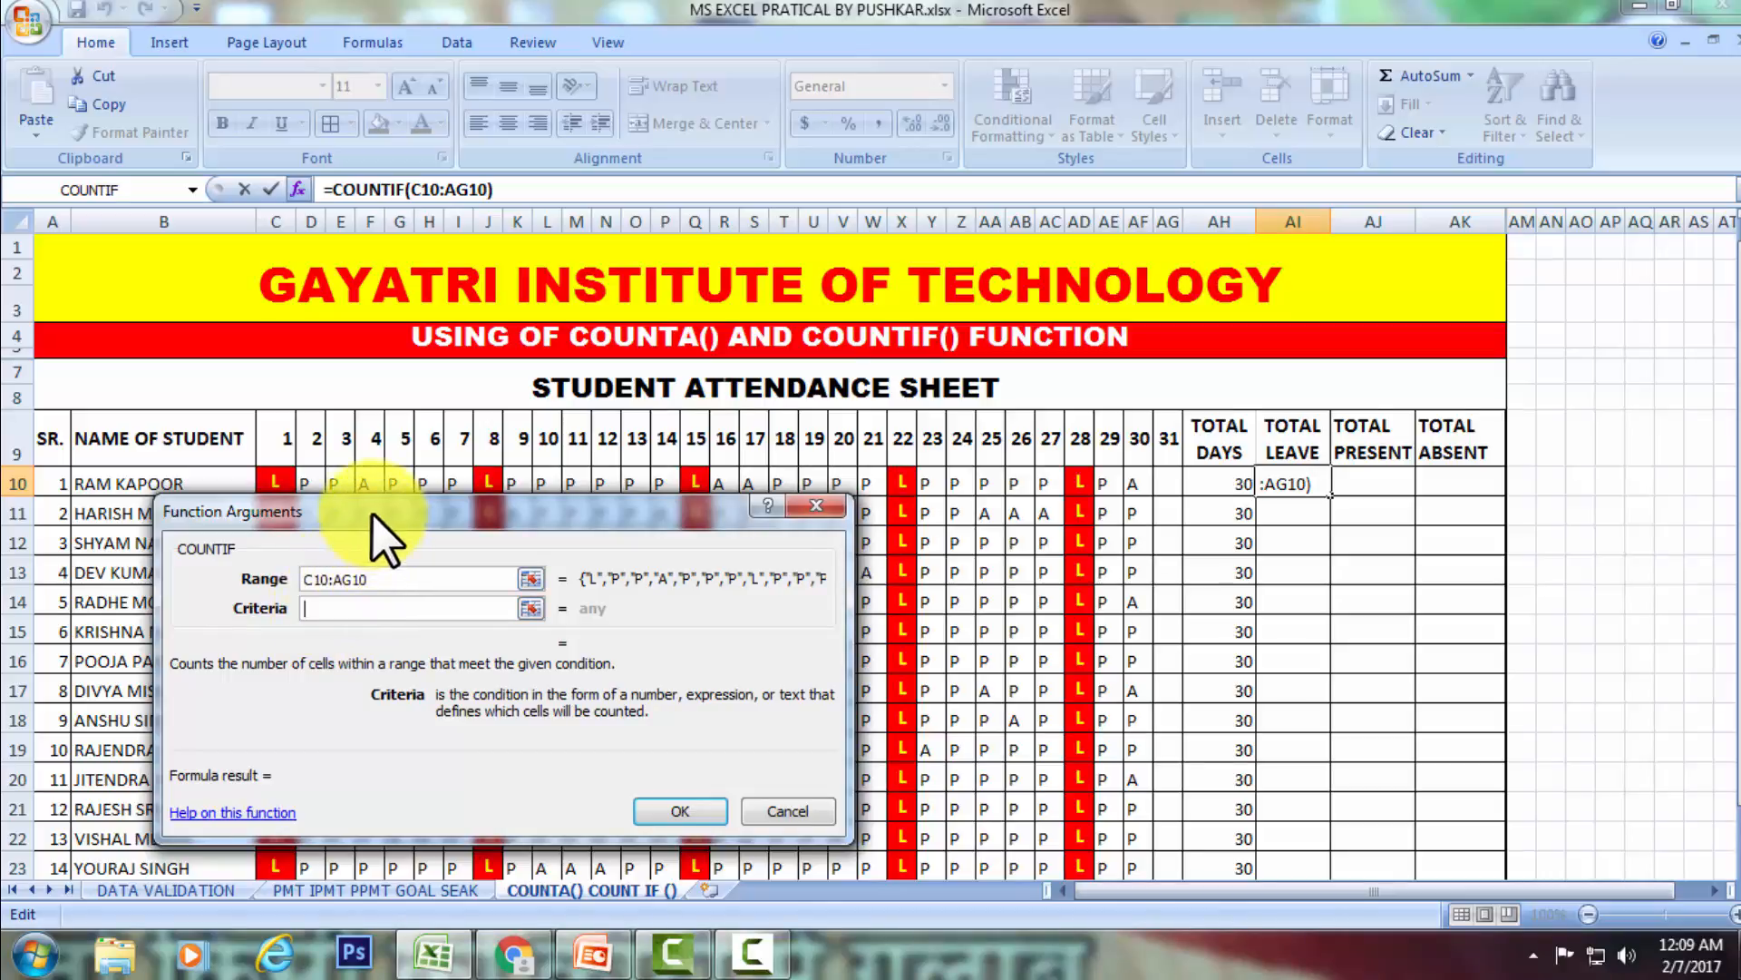
{"action": "left_click_drag", "start_coordinate": [372, 514], "coordinate": [402, 610]}
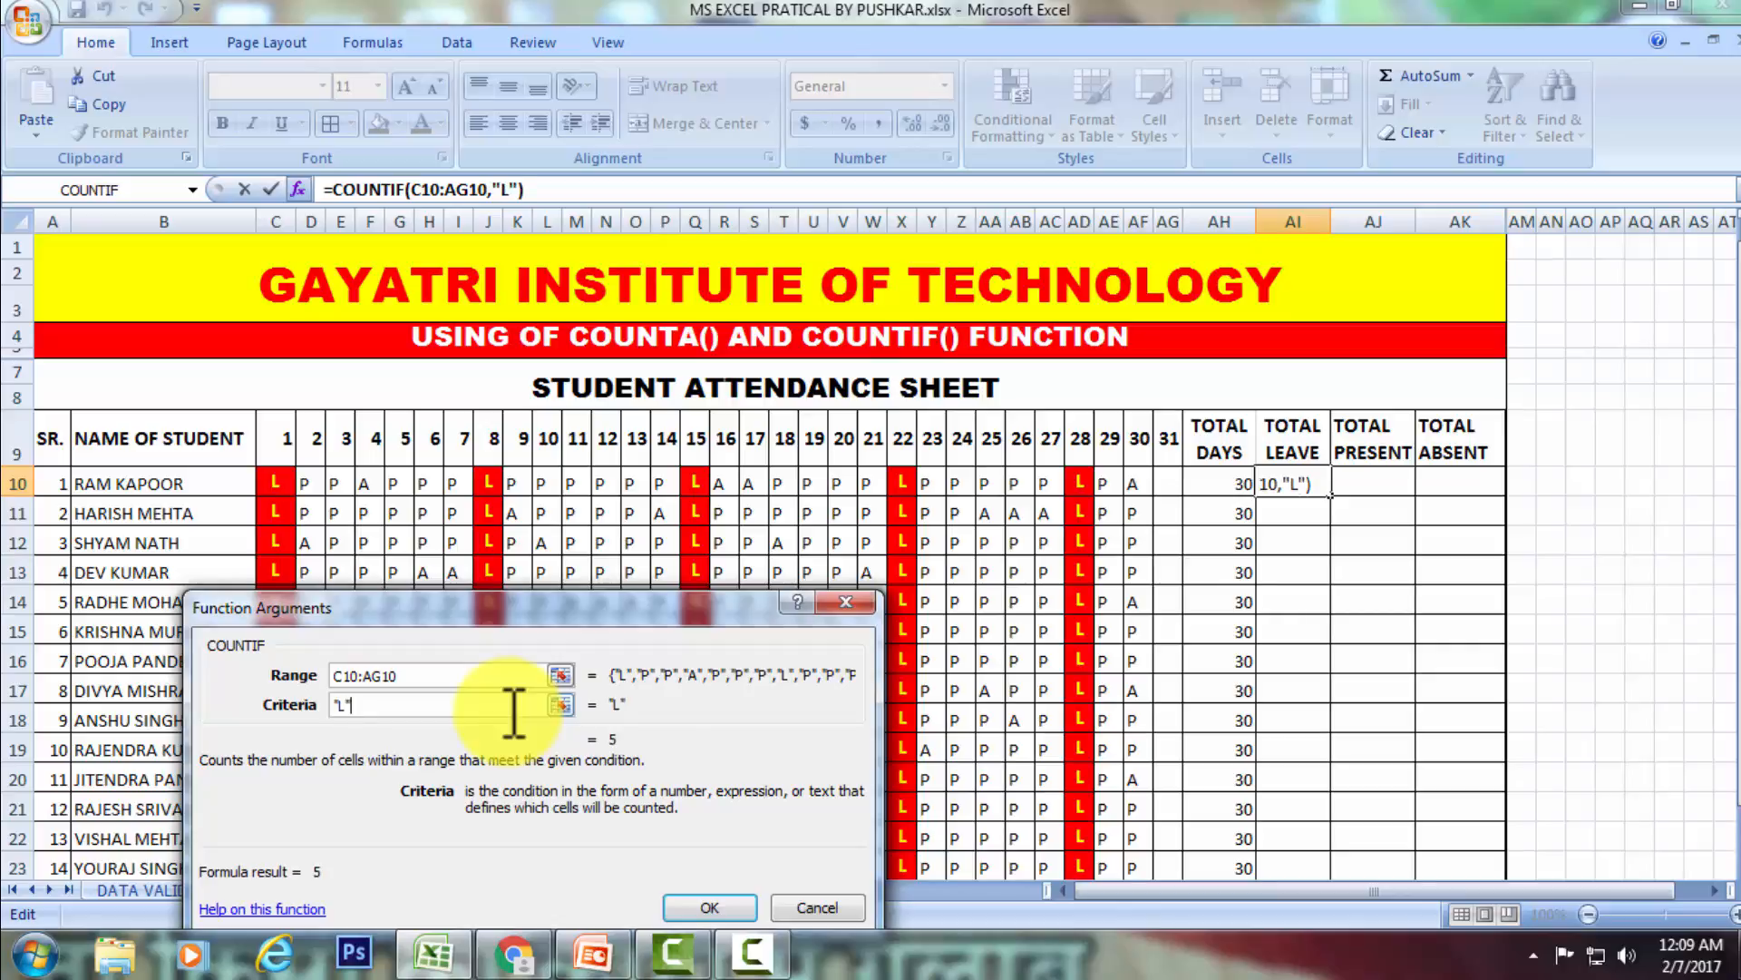
{"action": "left_click_drag", "start_coordinate": [554, 616], "coordinate": [458, 437]}
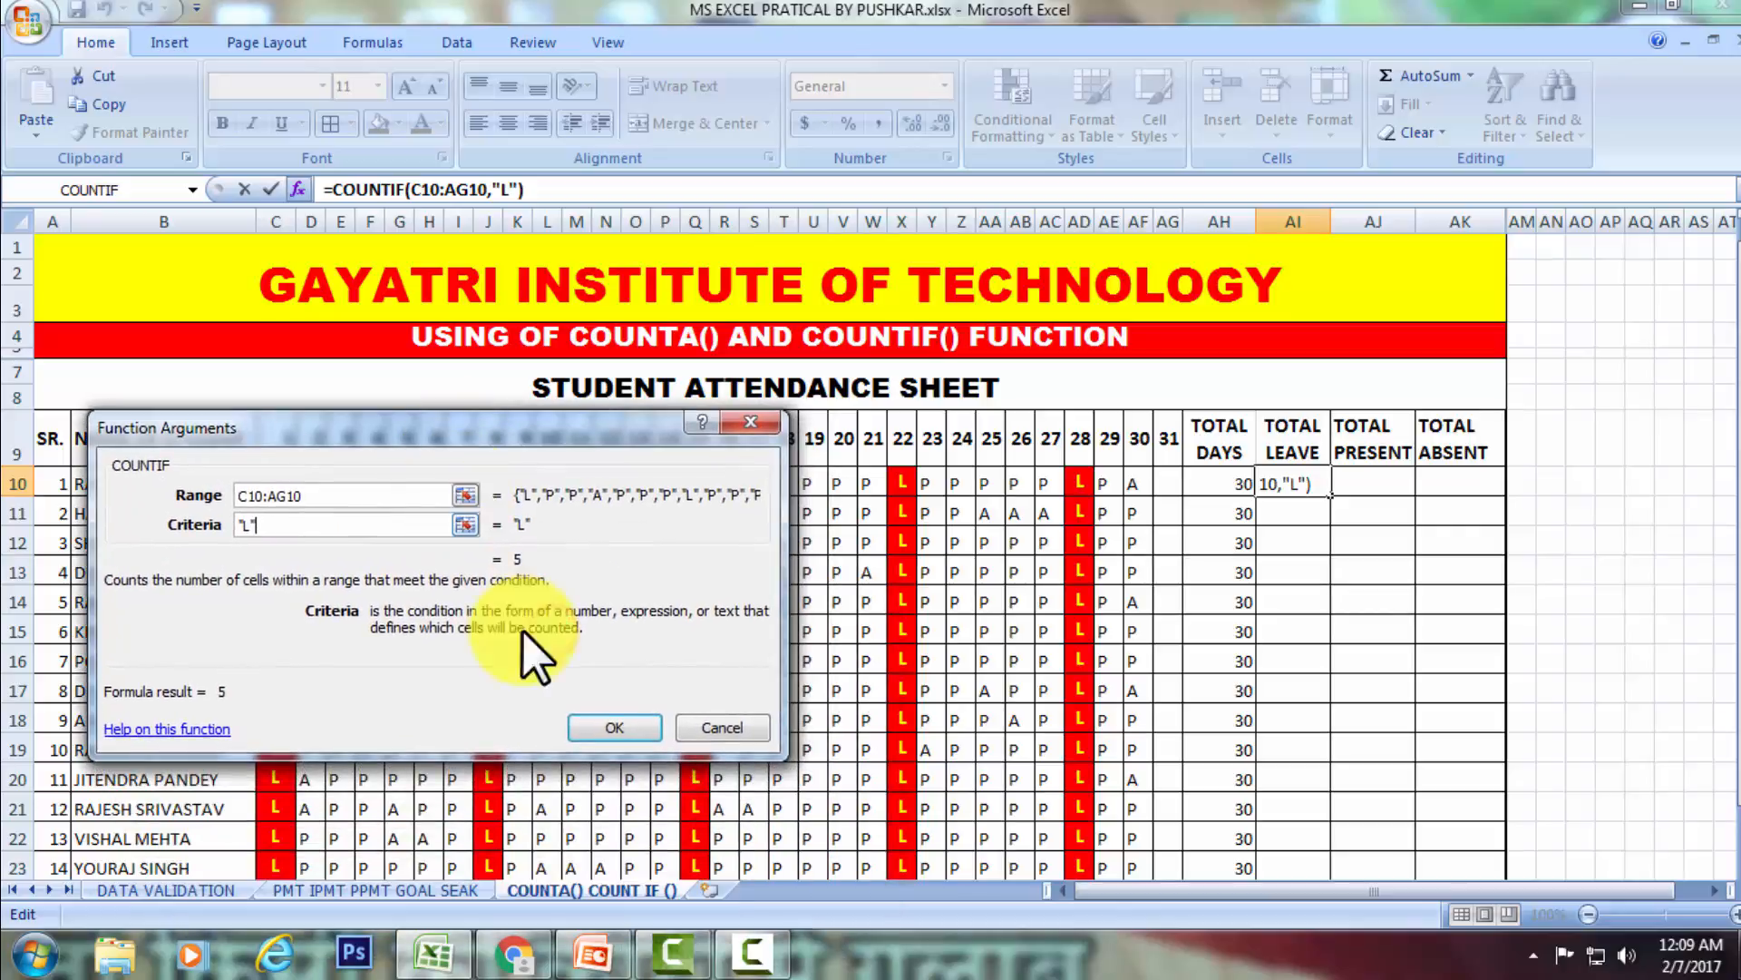
{"action": "left_click", "coordinate": [594, 735]}
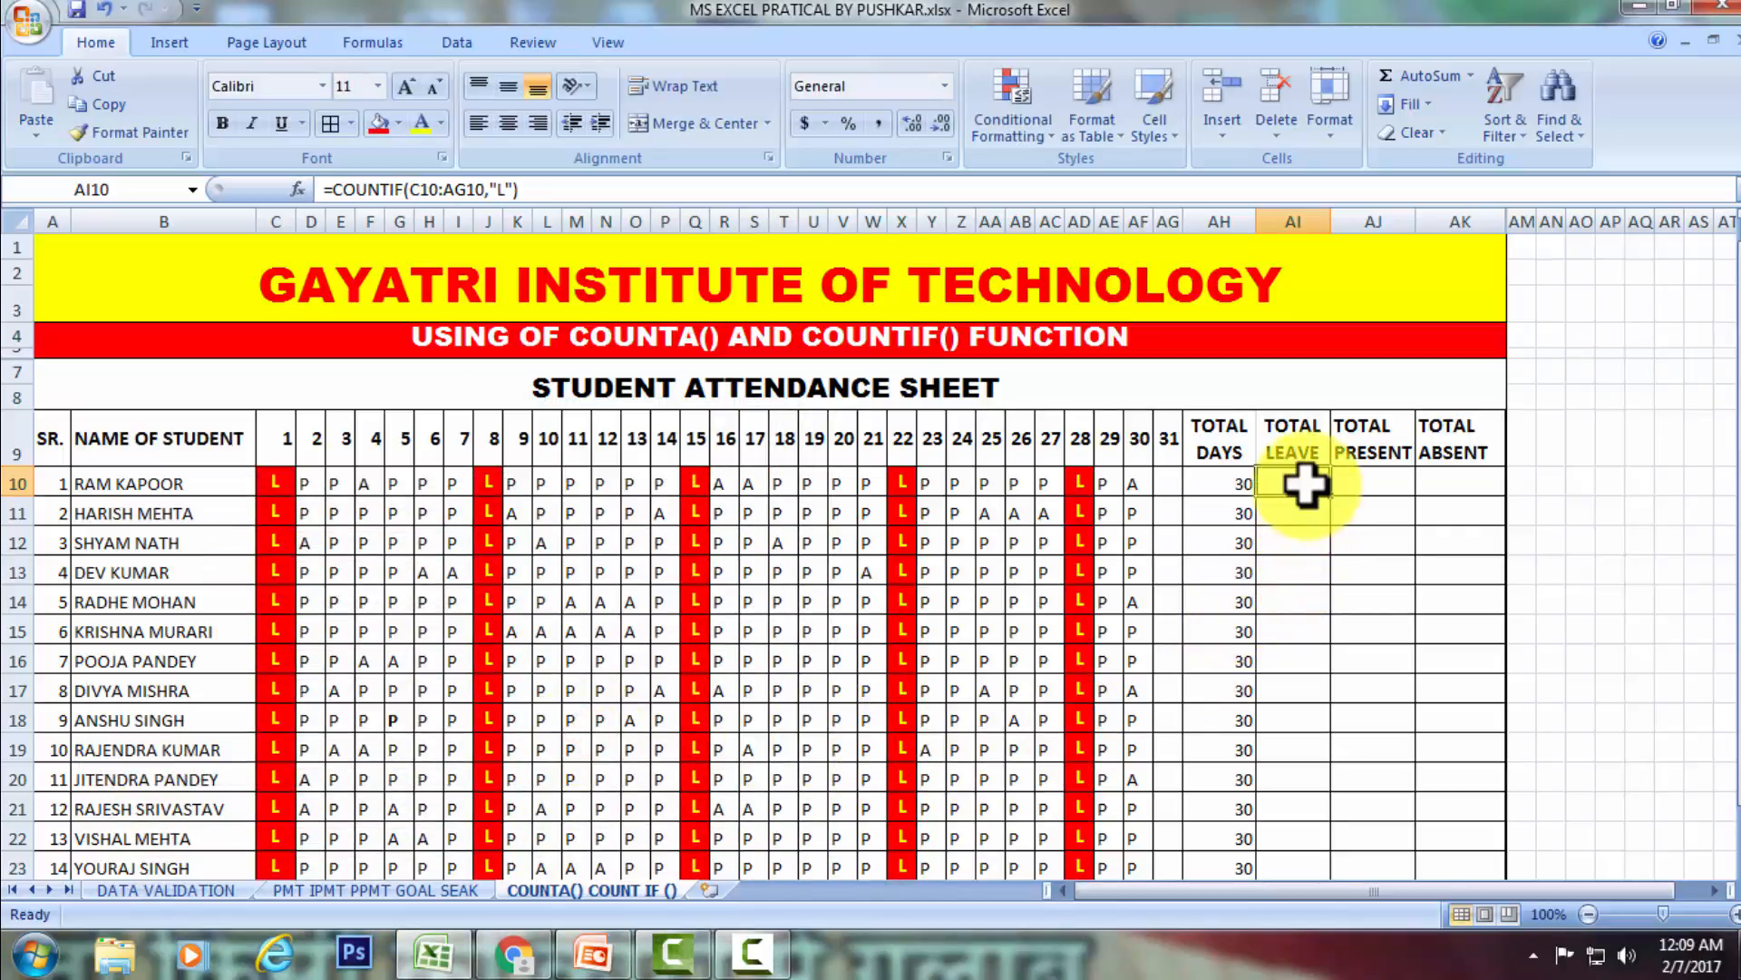
{"action": "scroll", "coordinate": [1305, 485], "scroll_direction": "down", "scroll_amount": 1}
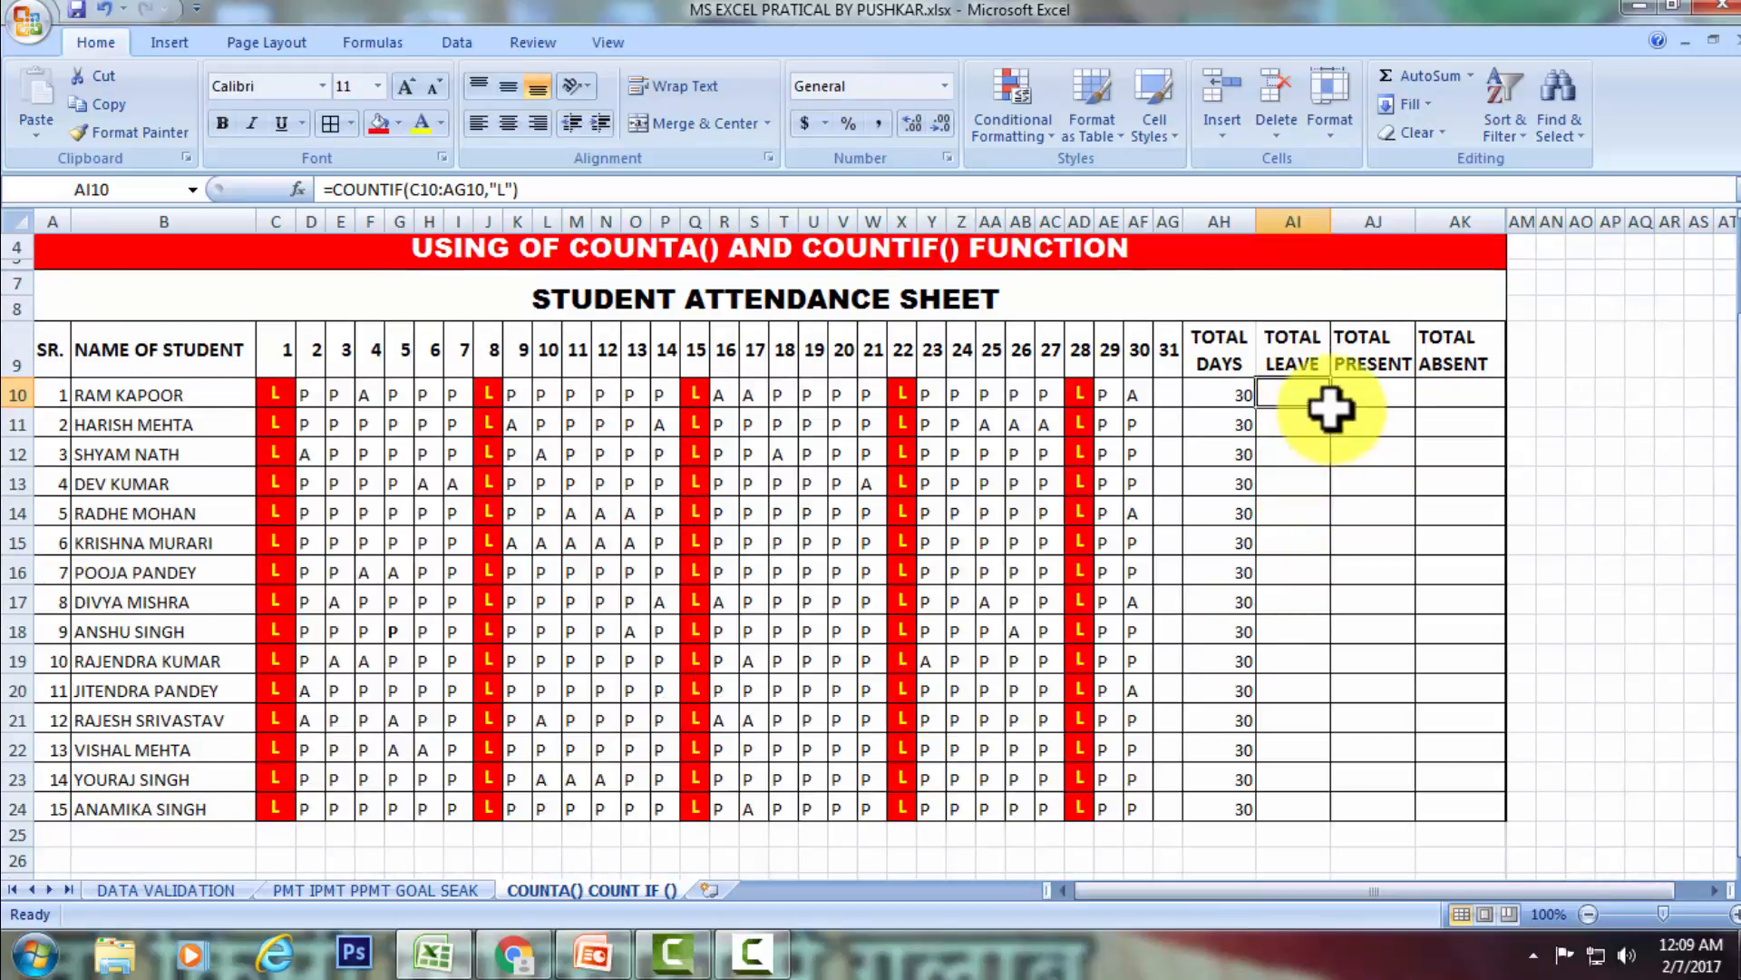
{"action": "left_click_drag", "start_coordinate": [1330, 413], "coordinate": [1314, 813]}
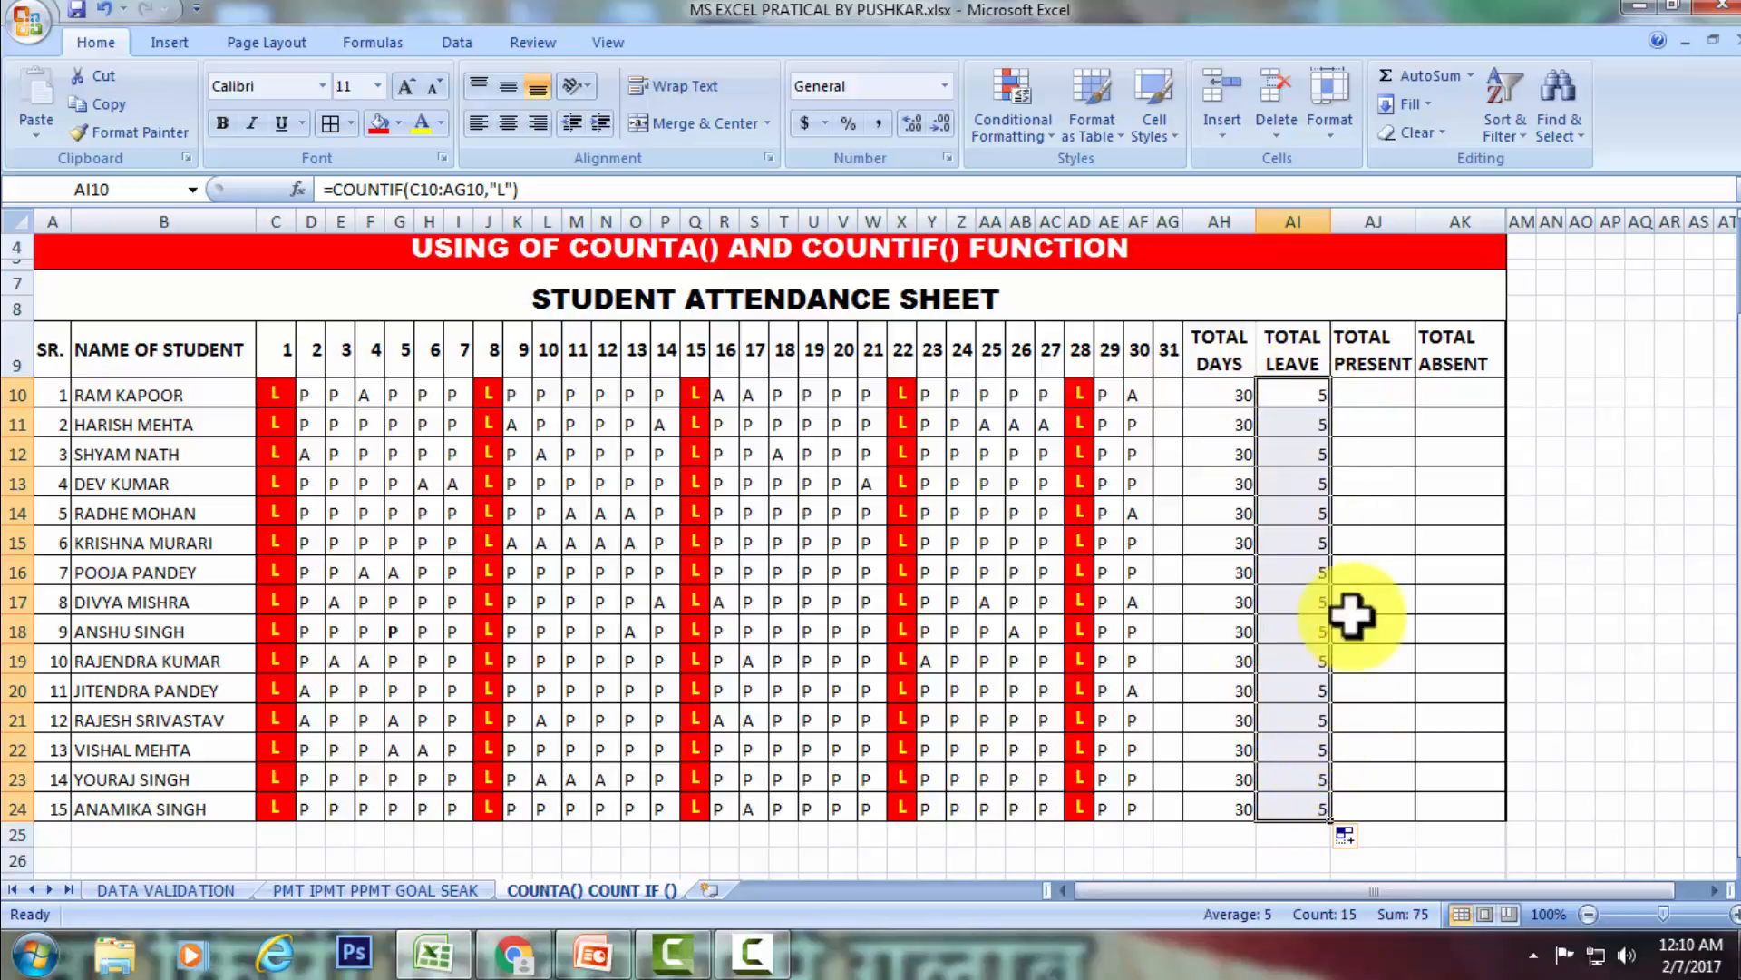
Insert COUNTIF into the first student's Total Present cell, AJ10, with the attendance range C10:AF10.
{"action": "left_click", "coordinate": [1361, 395]}
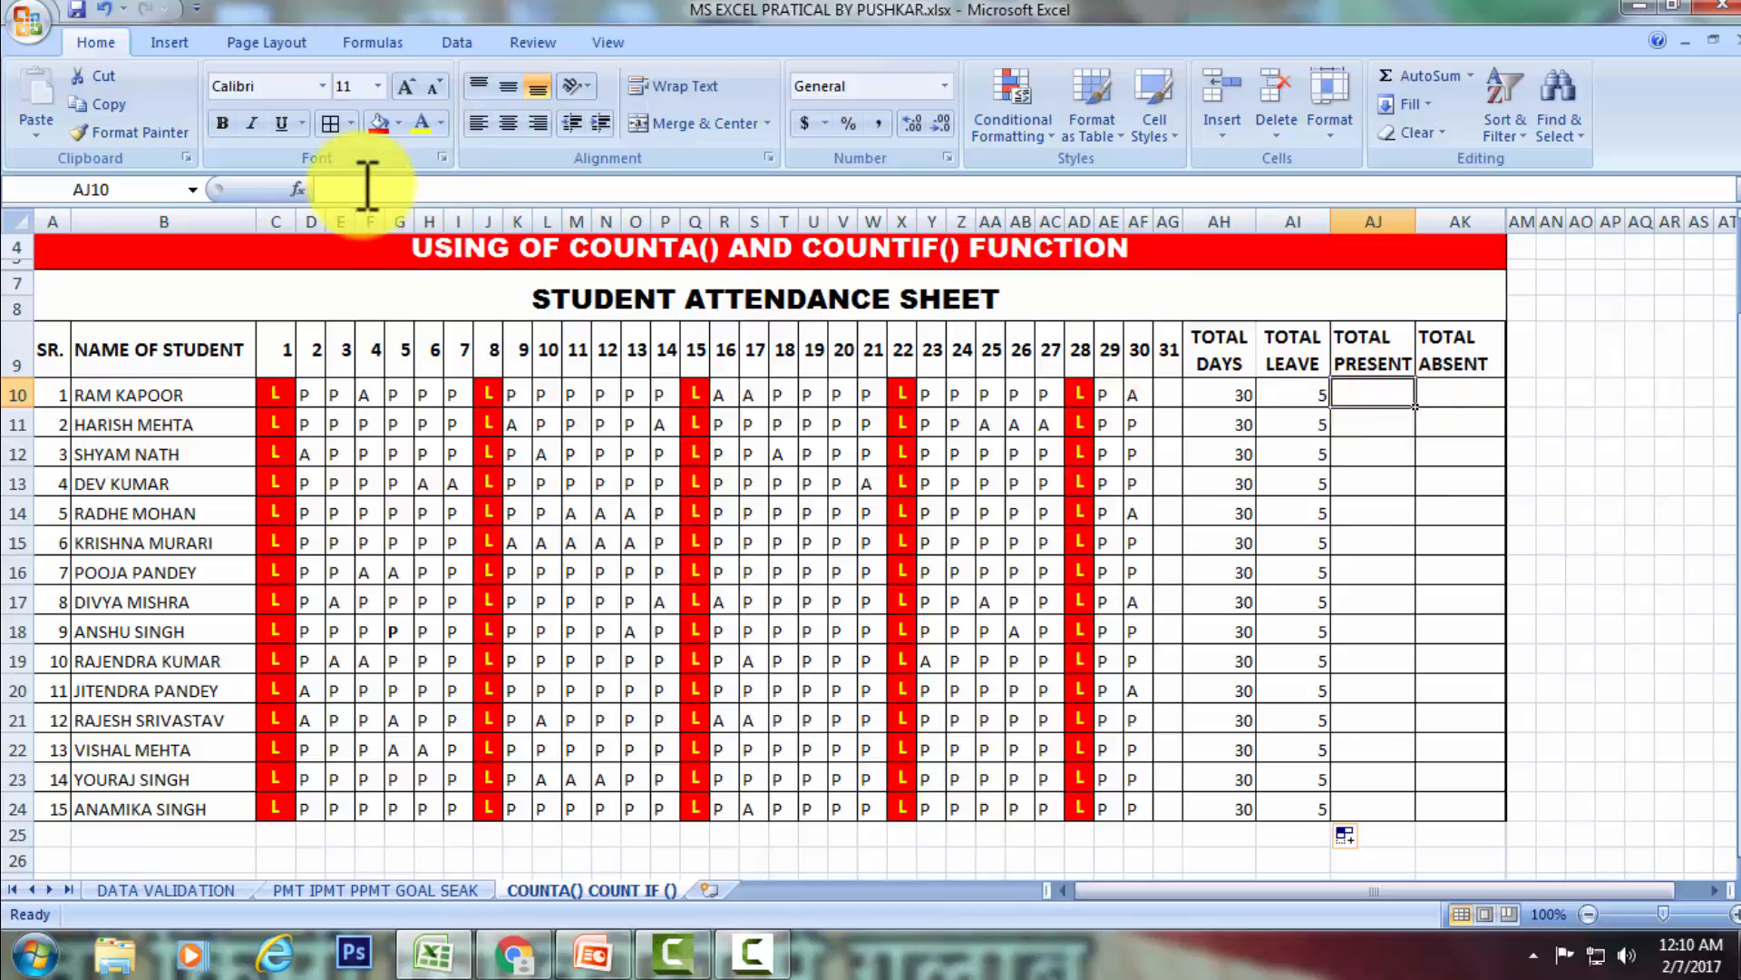
{"action": "left_click", "coordinate": [299, 188]}
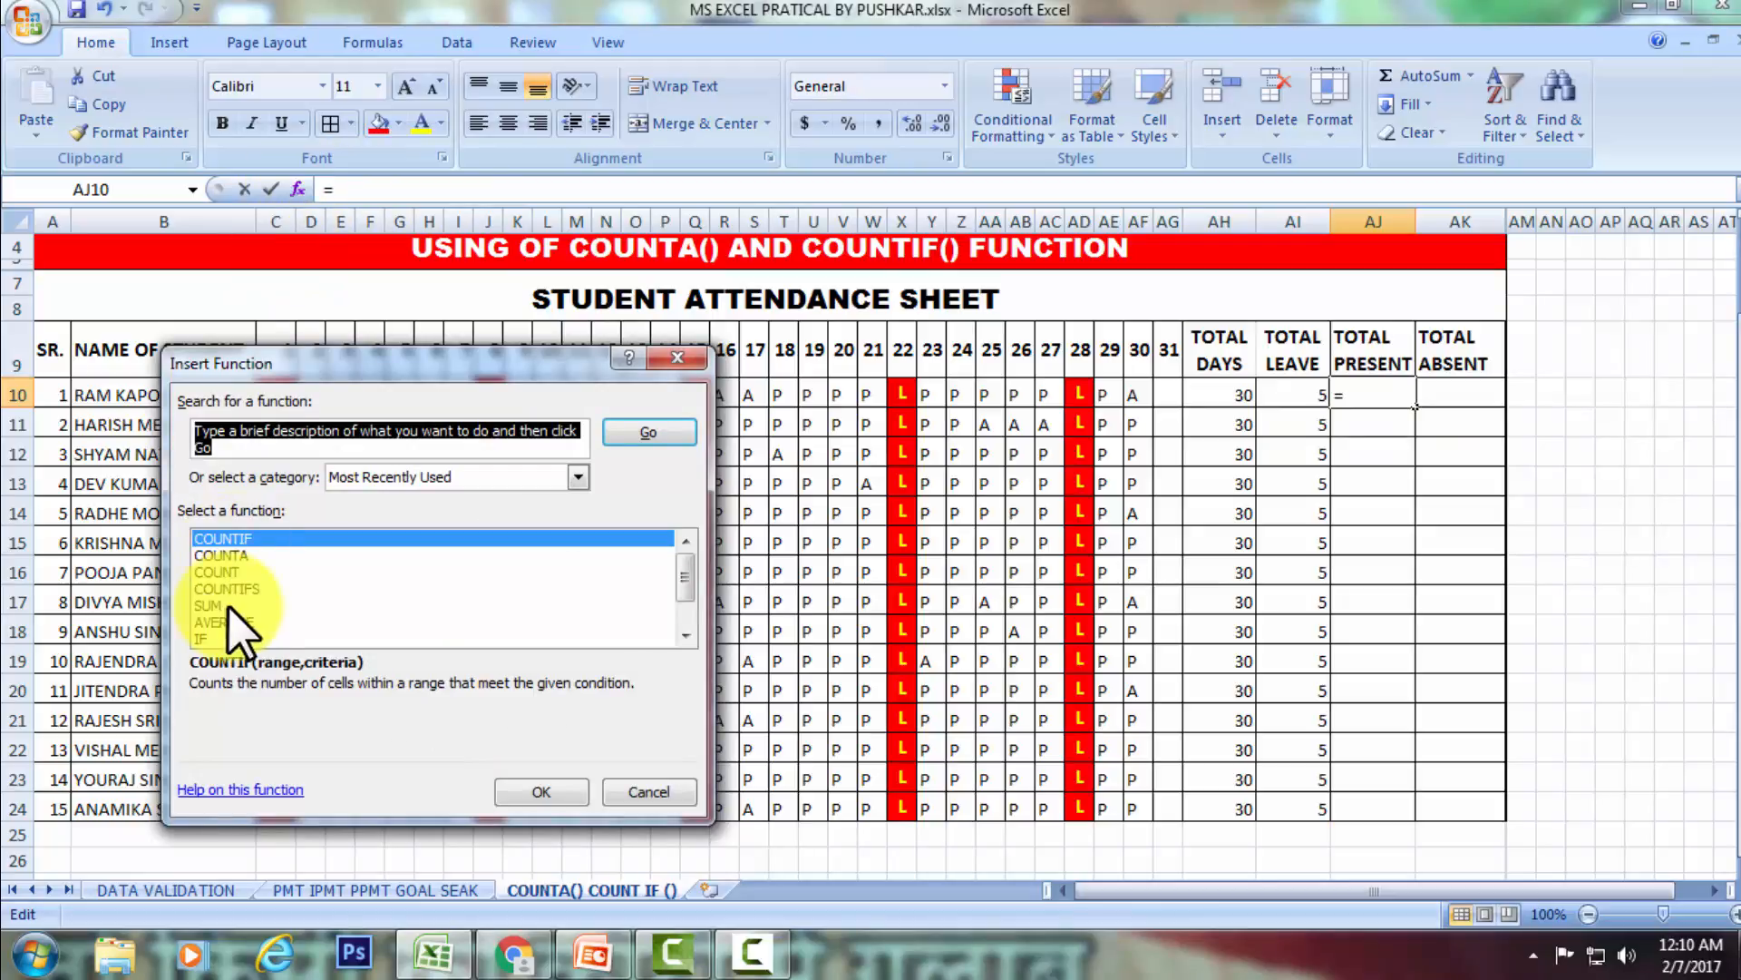
{"action": "left_click", "coordinate": [535, 792]}
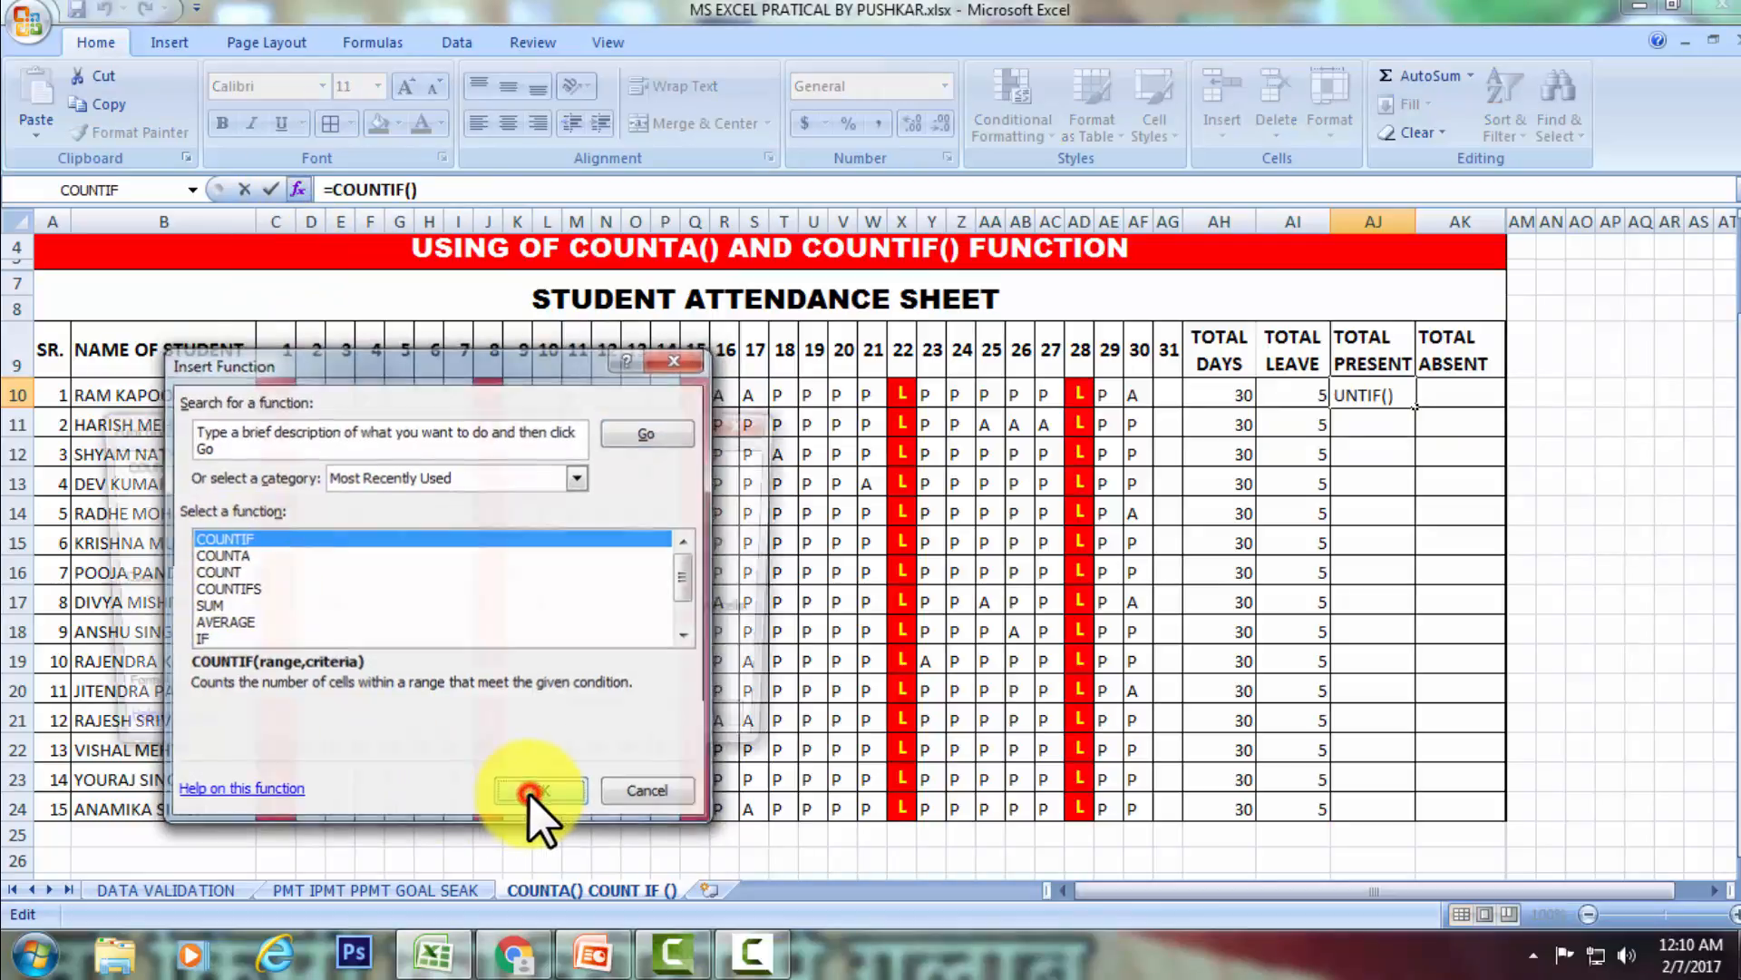
{"action": "left_click_drag", "start_coordinate": [368, 428], "coordinate": [376, 549]}
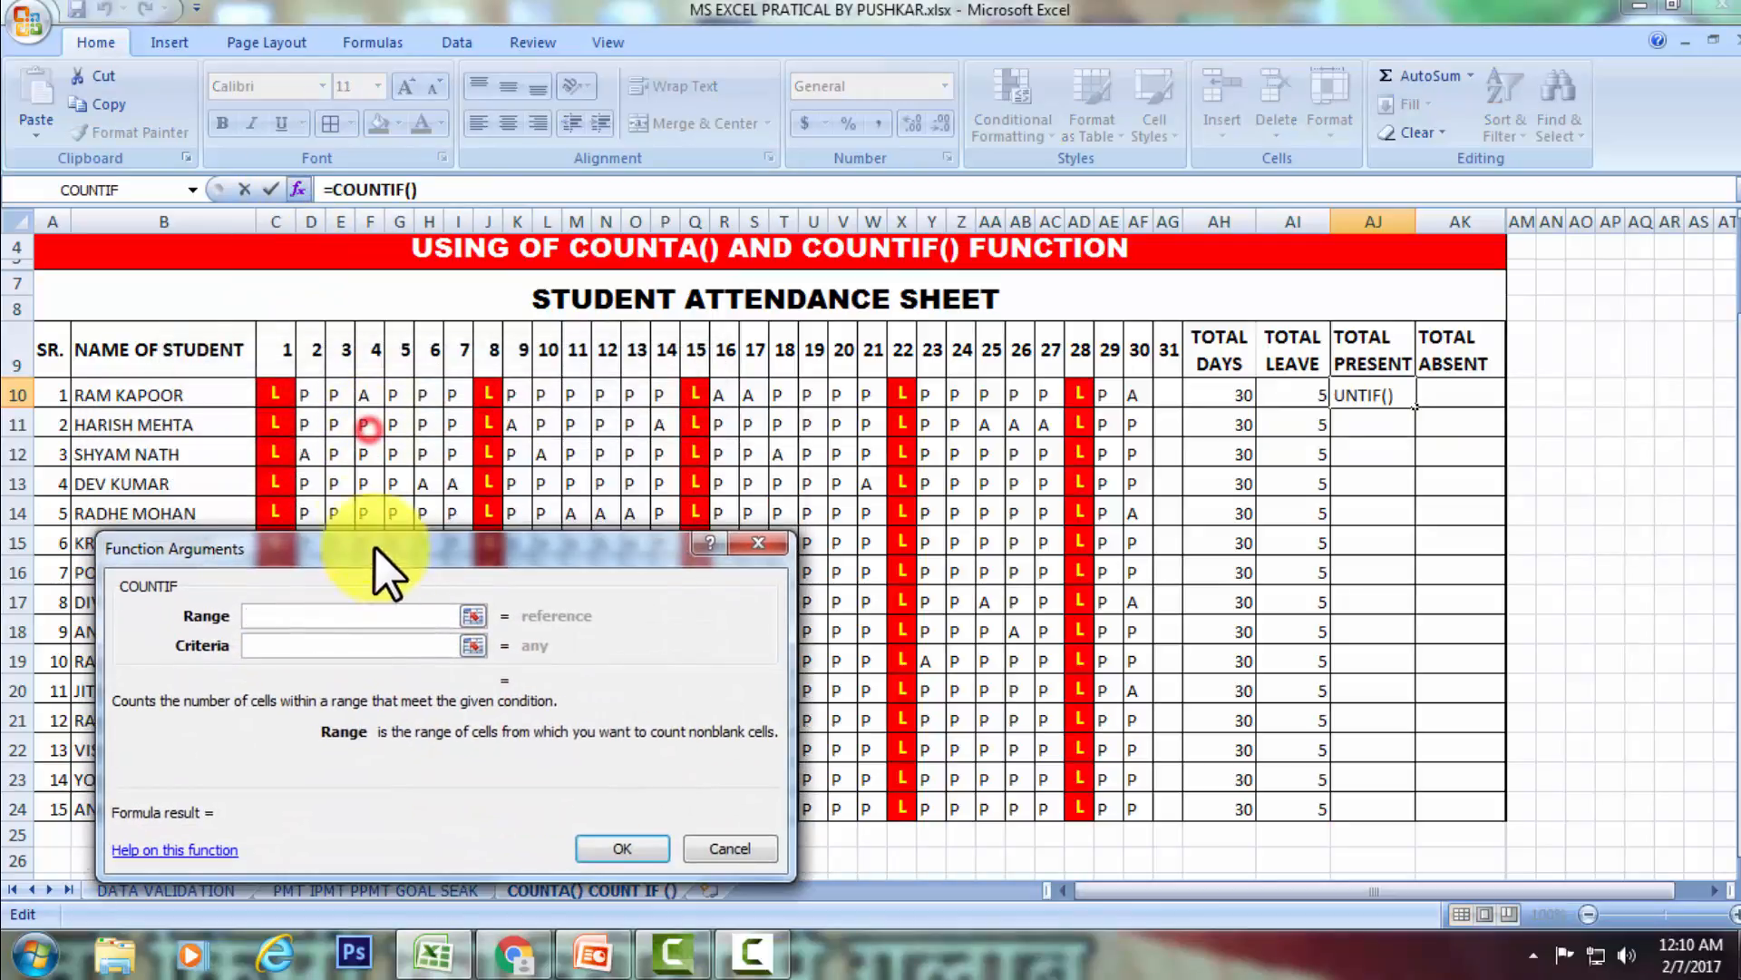
{"action": "left_click_drag", "start_coordinate": [267, 399], "coordinate": [1139, 396]}
{"action": "left_click_drag", "start_coordinate": [1138, 397], "coordinate": [1139, 396]}
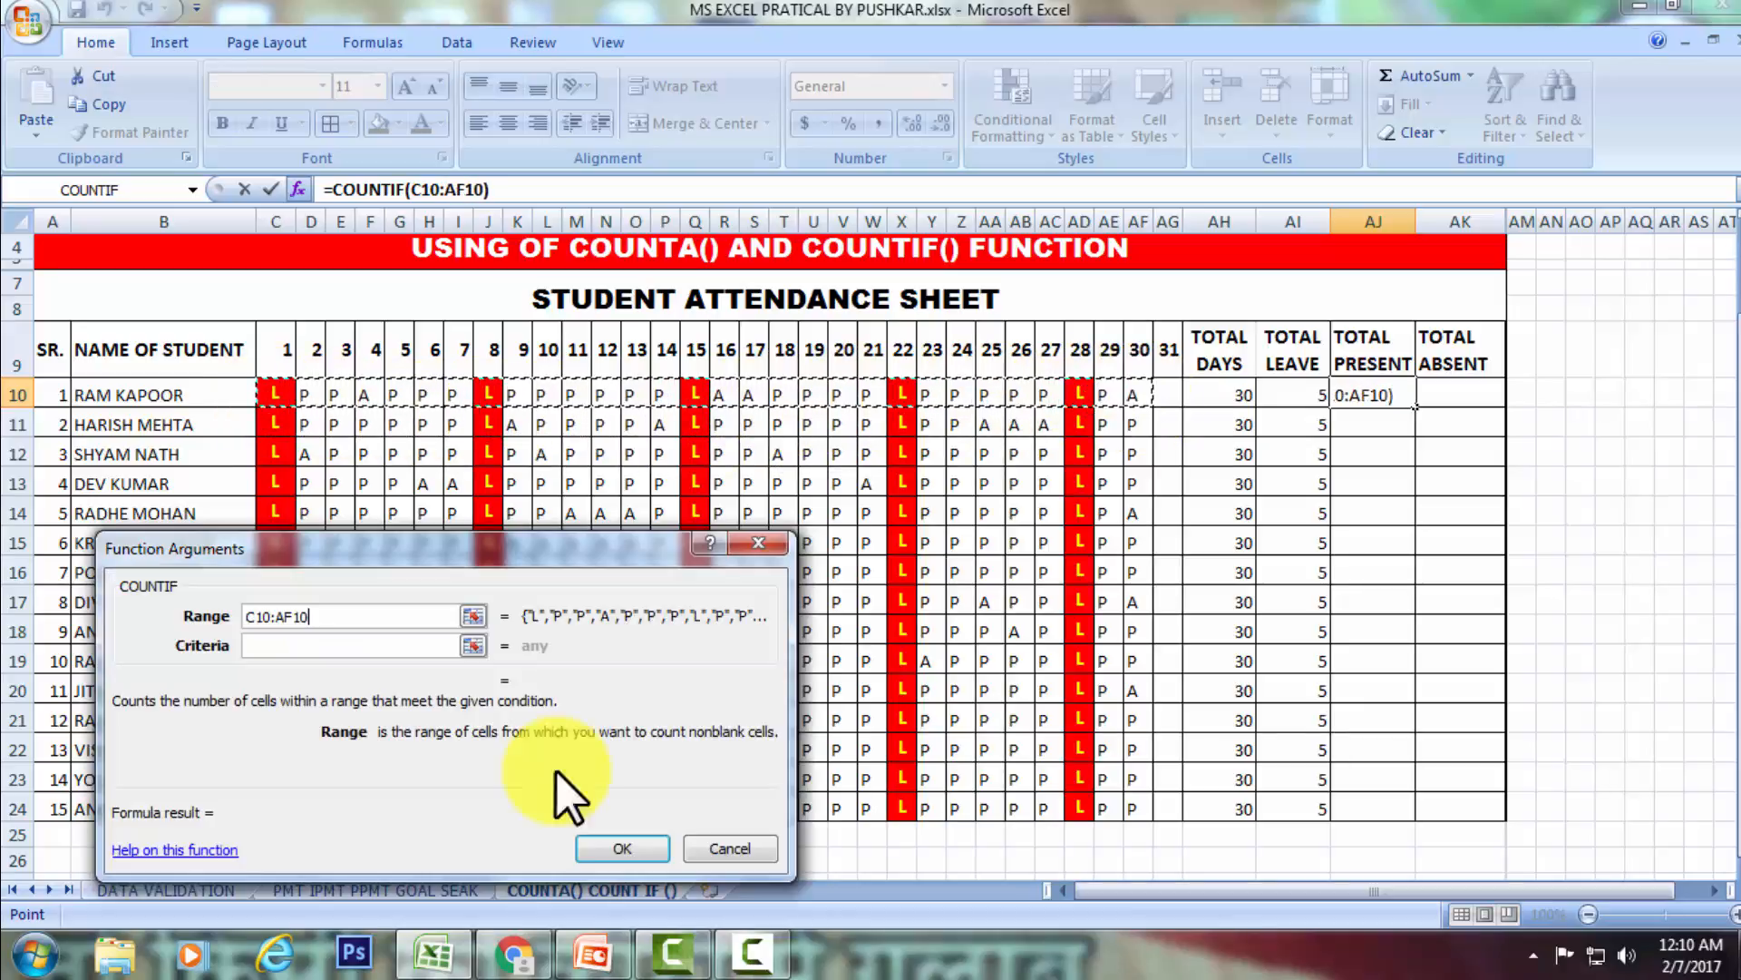
Complete the Total Present formula with the criteria "P" and copy it from AJ10 down through AJ24.
{"action": "left_click", "coordinate": [265, 644]}
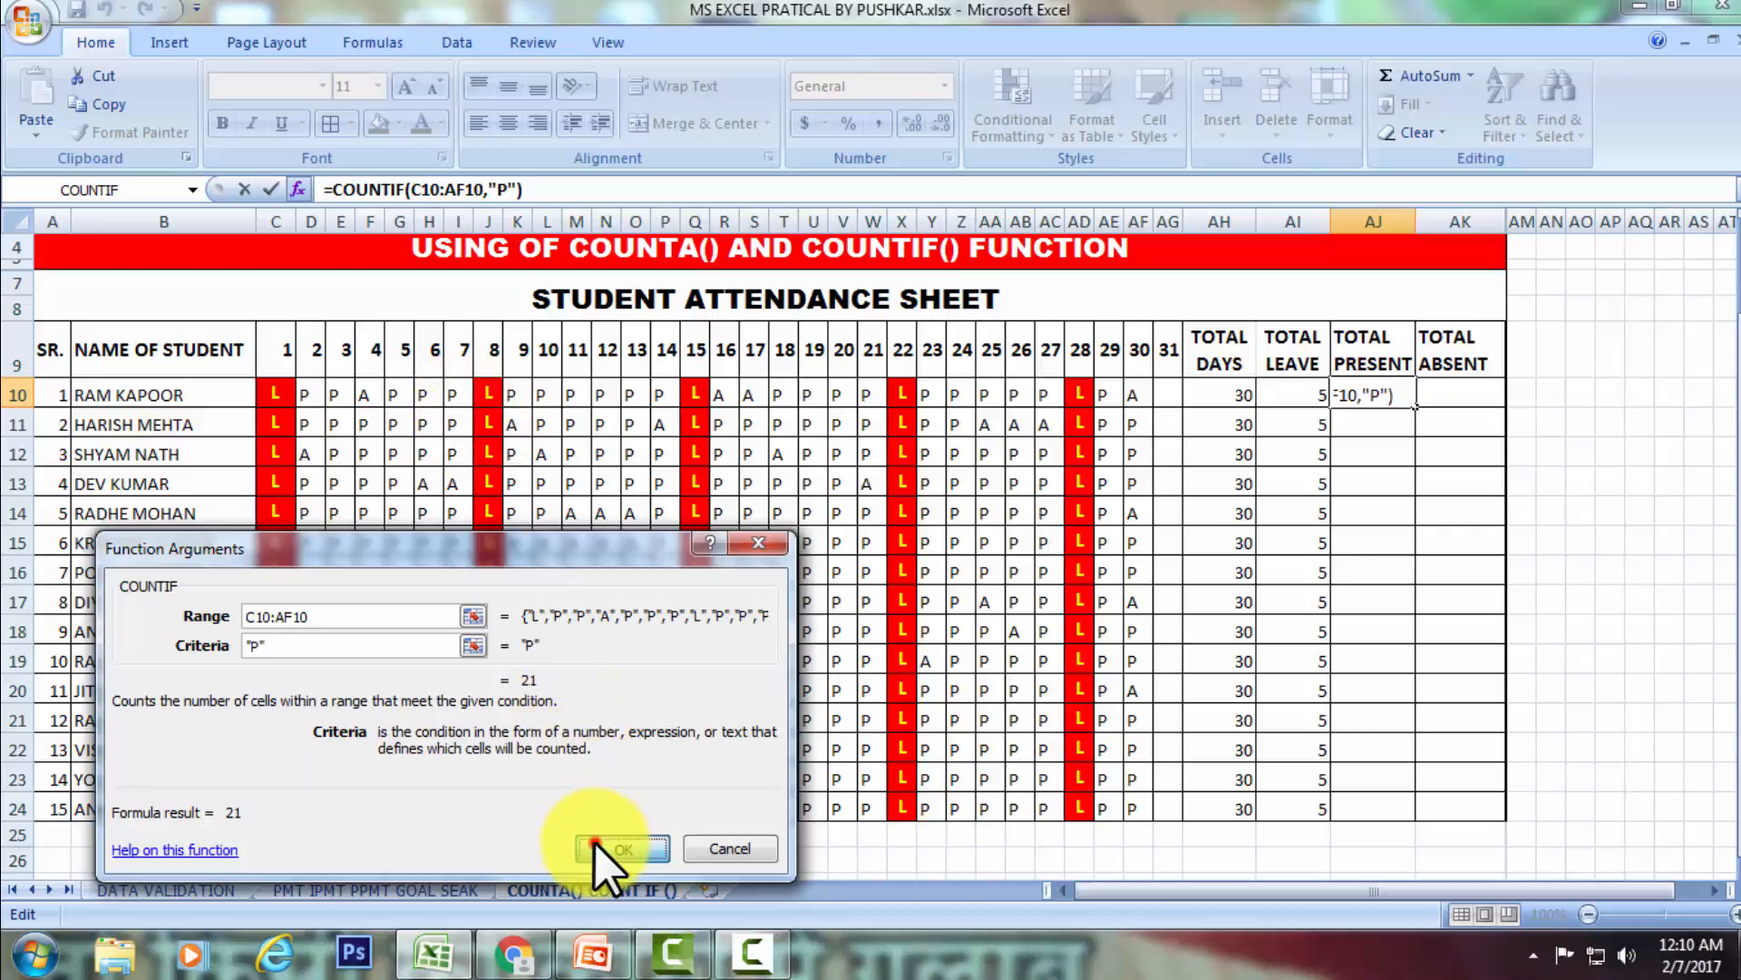
{"action": "left_click", "coordinate": [622, 848]}
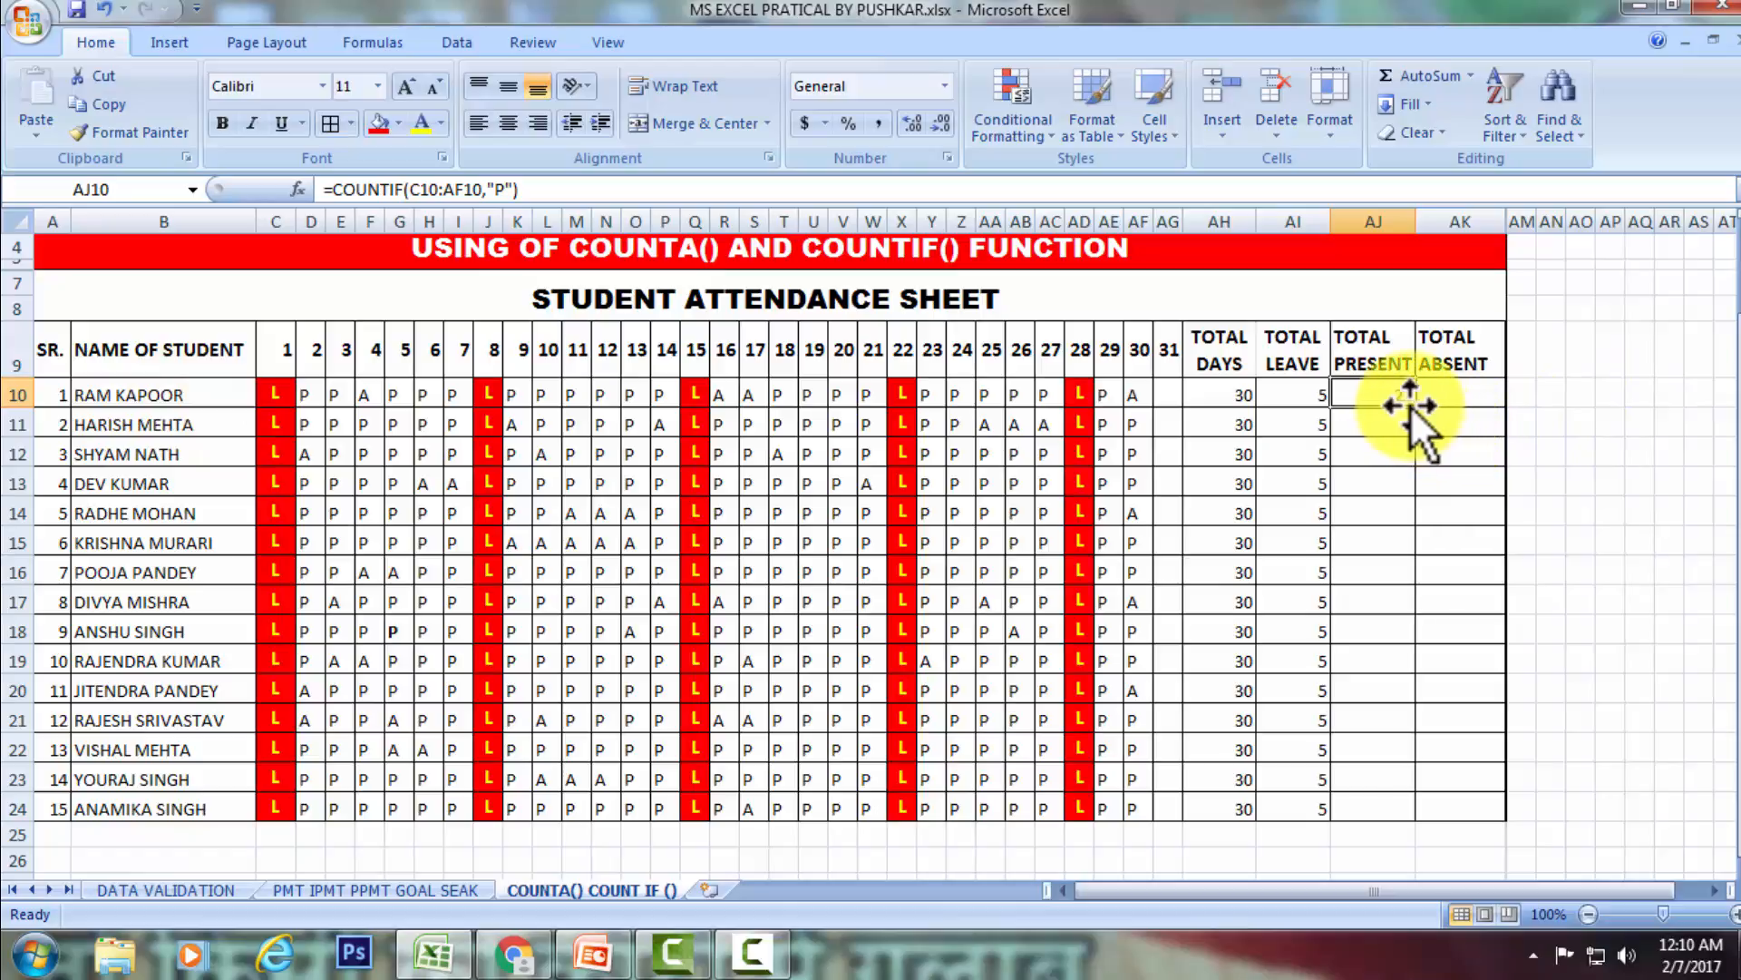
{"action": "left_click_drag", "start_coordinate": [1415, 407], "coordinate": [1427, 810]}
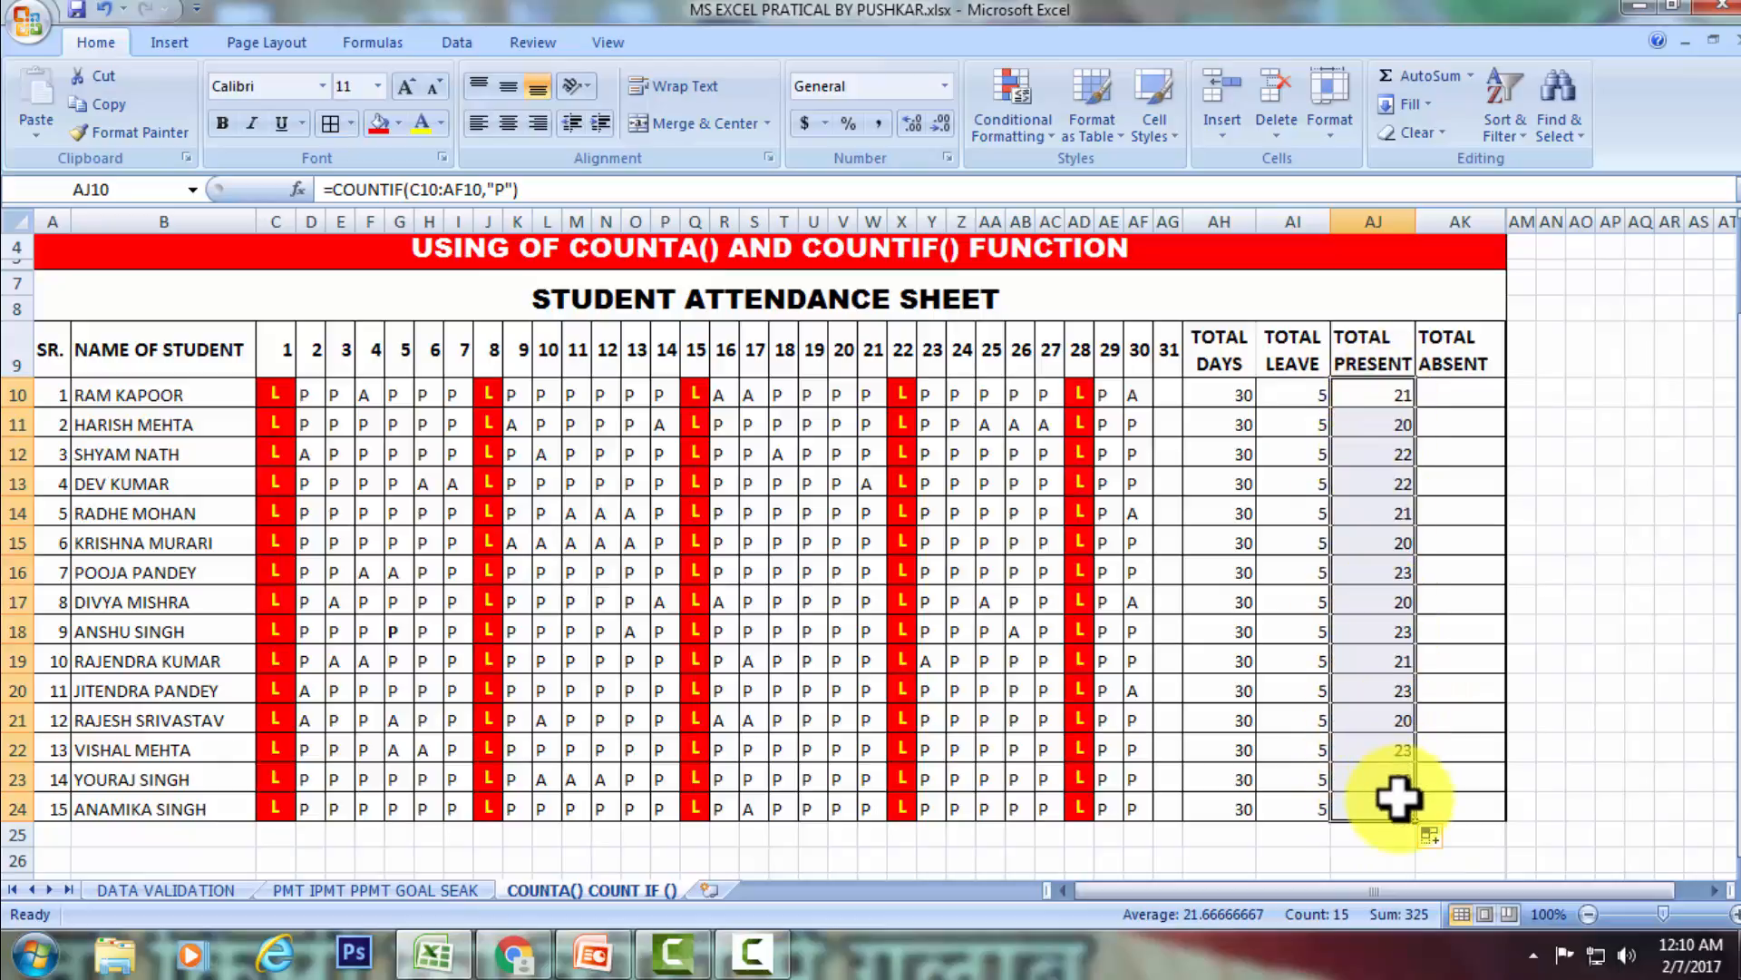
Enter a COUNTIF formula in the first student's Total Absent cell, AK10, with range C10:AF10 and criteria "A".
{"action": "left_click", "coordinate": [1440, 403]}
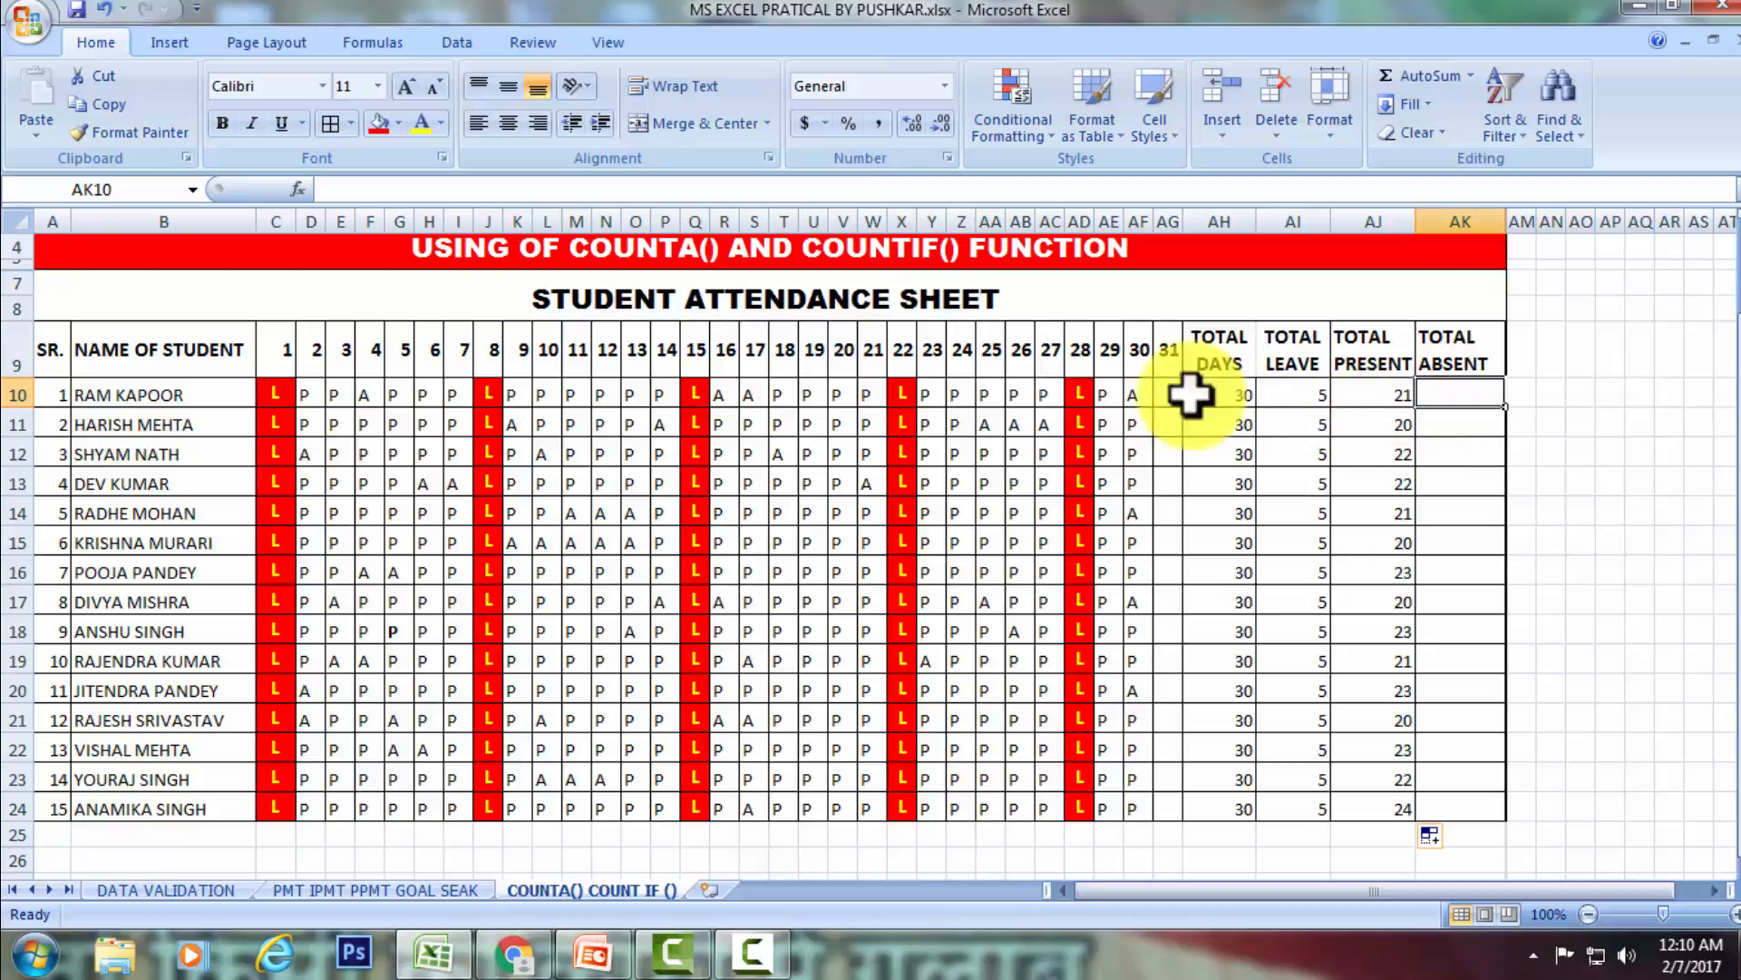
{"action": "left_click", "coordinate": [292, 191]}
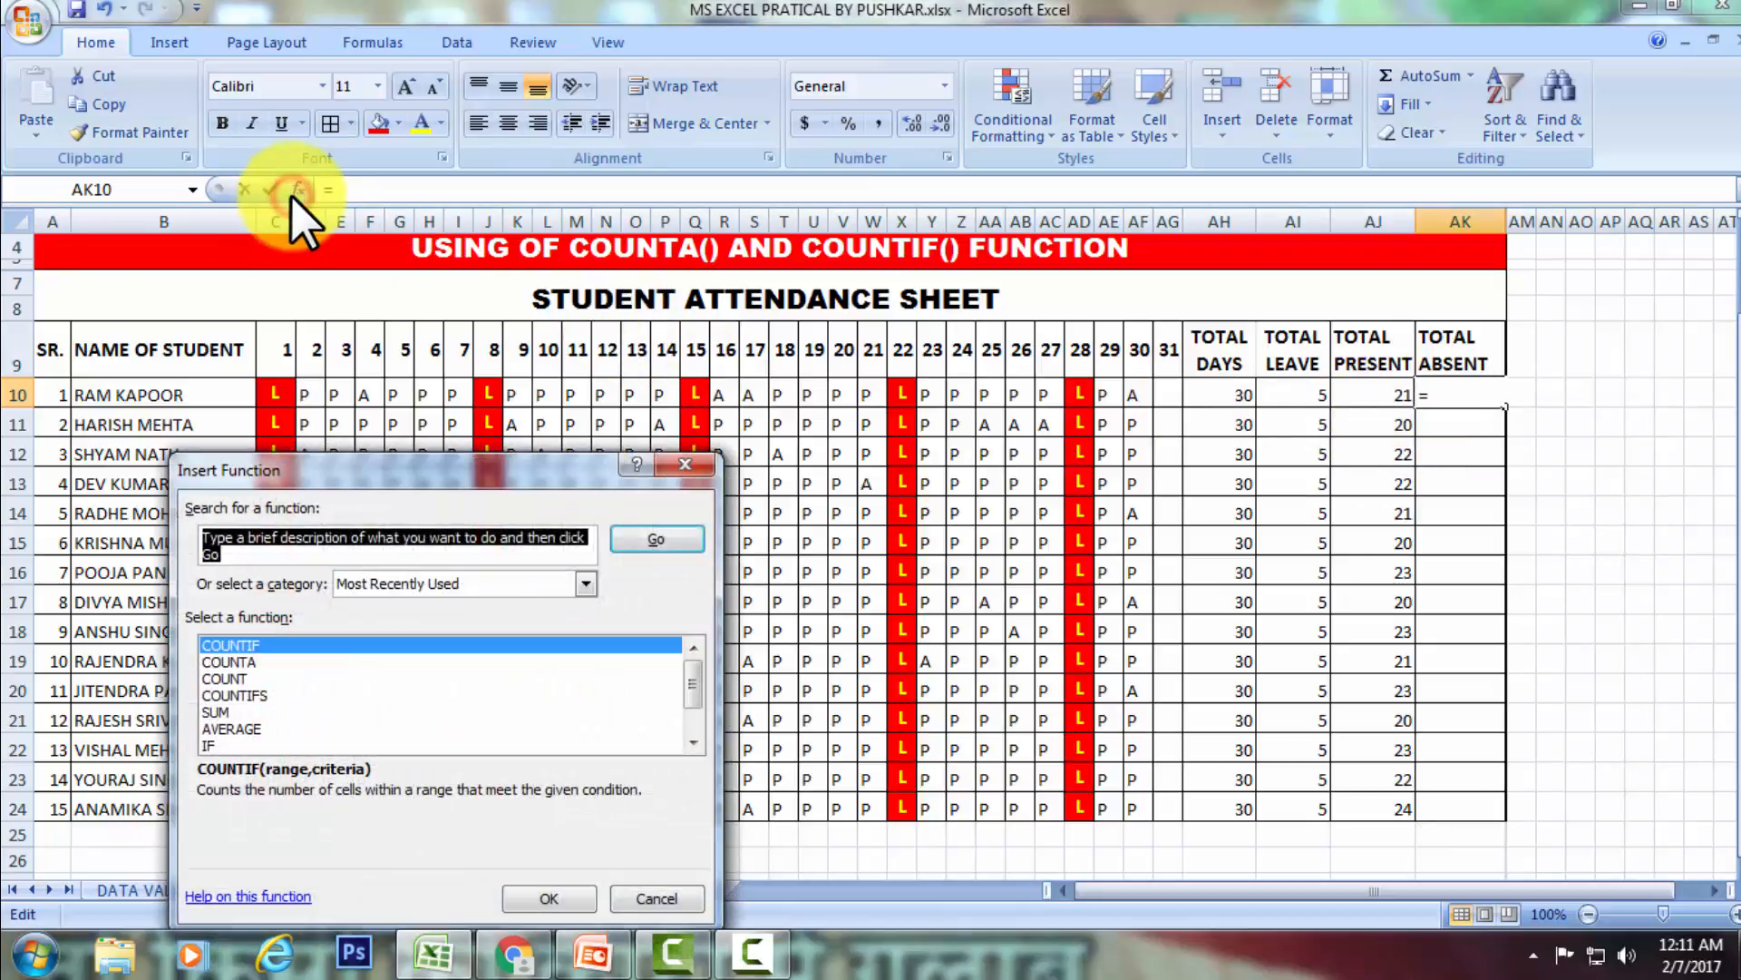
{"action": "left_click", "coordinate": [555, 896]}
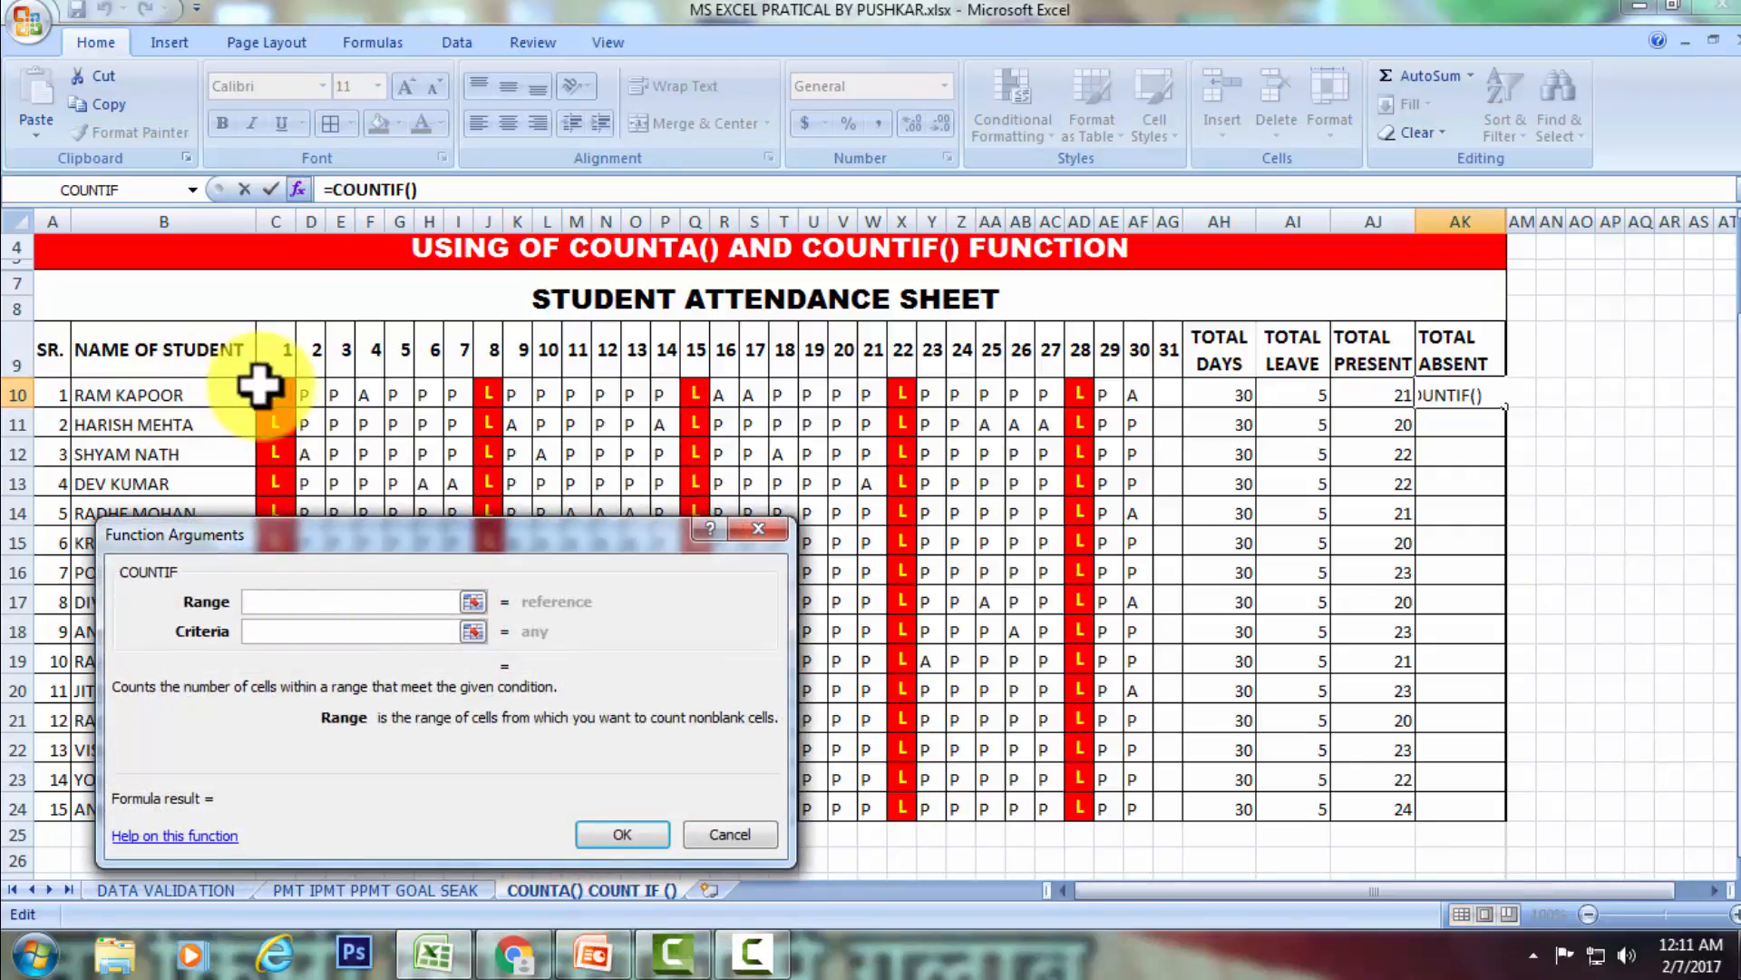
{"action": "left_click_drag", "start_coordinate": [272, 393], "coordinate": [1150, 390]}
{"action": "left_click", "coordinate": [283, 632]}
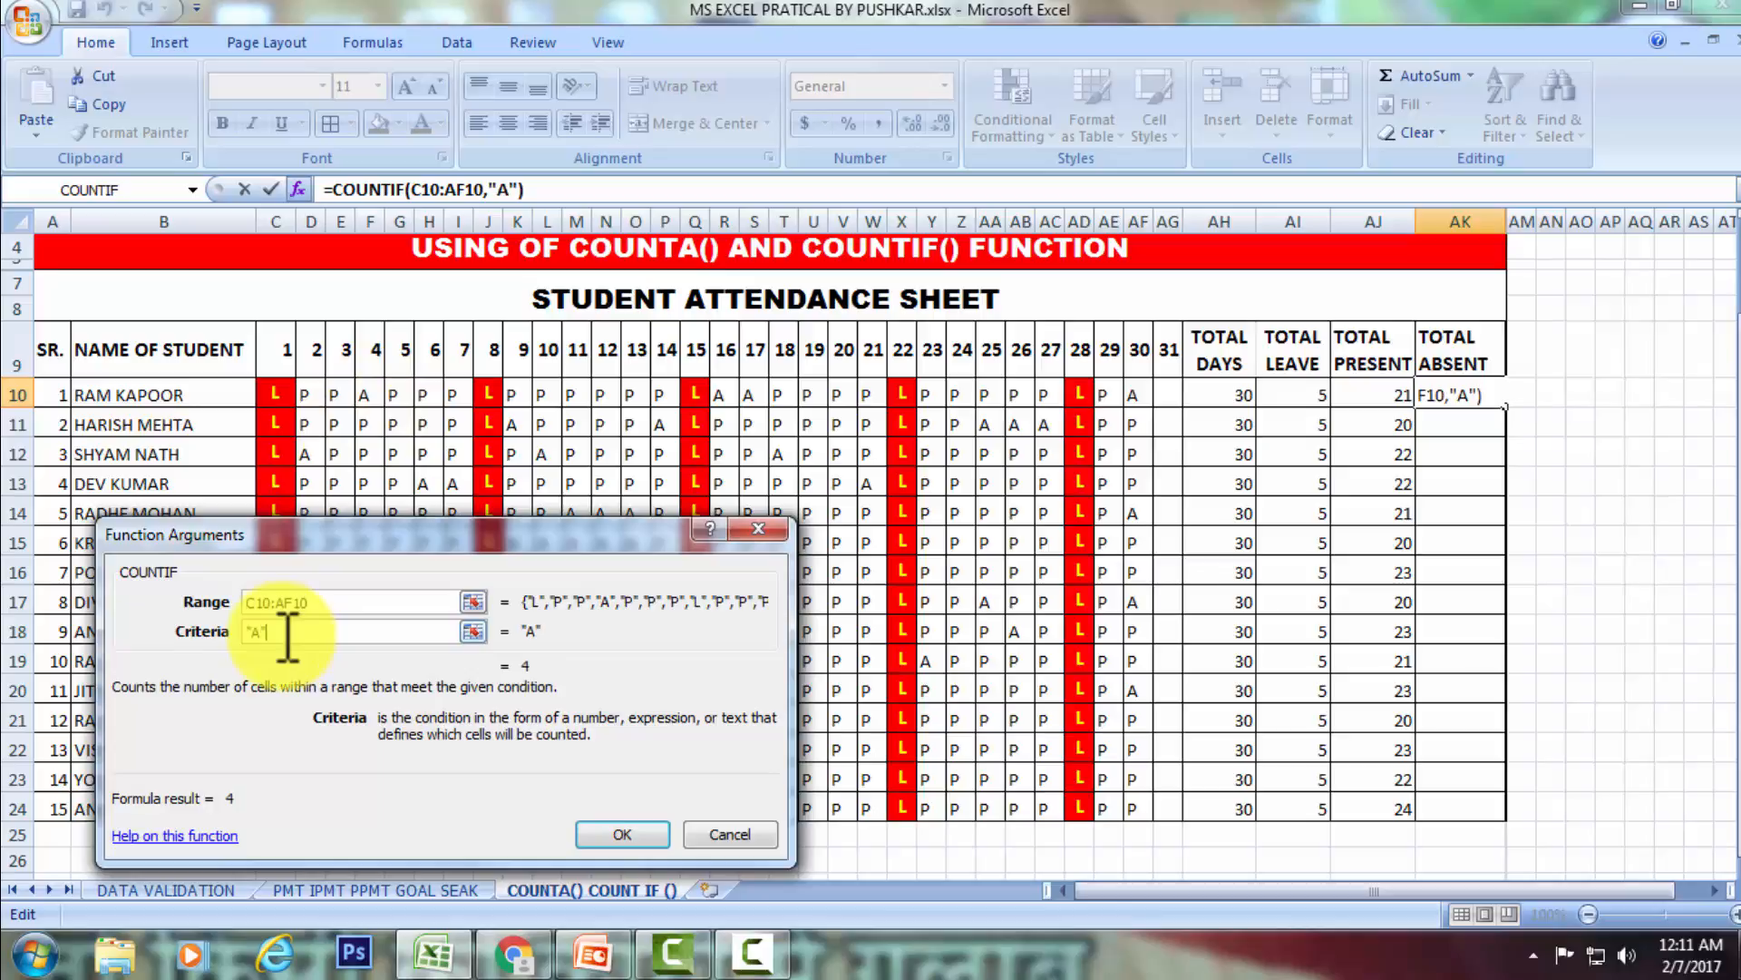
{"action": "left_click", "coordinate": [640, 835]}
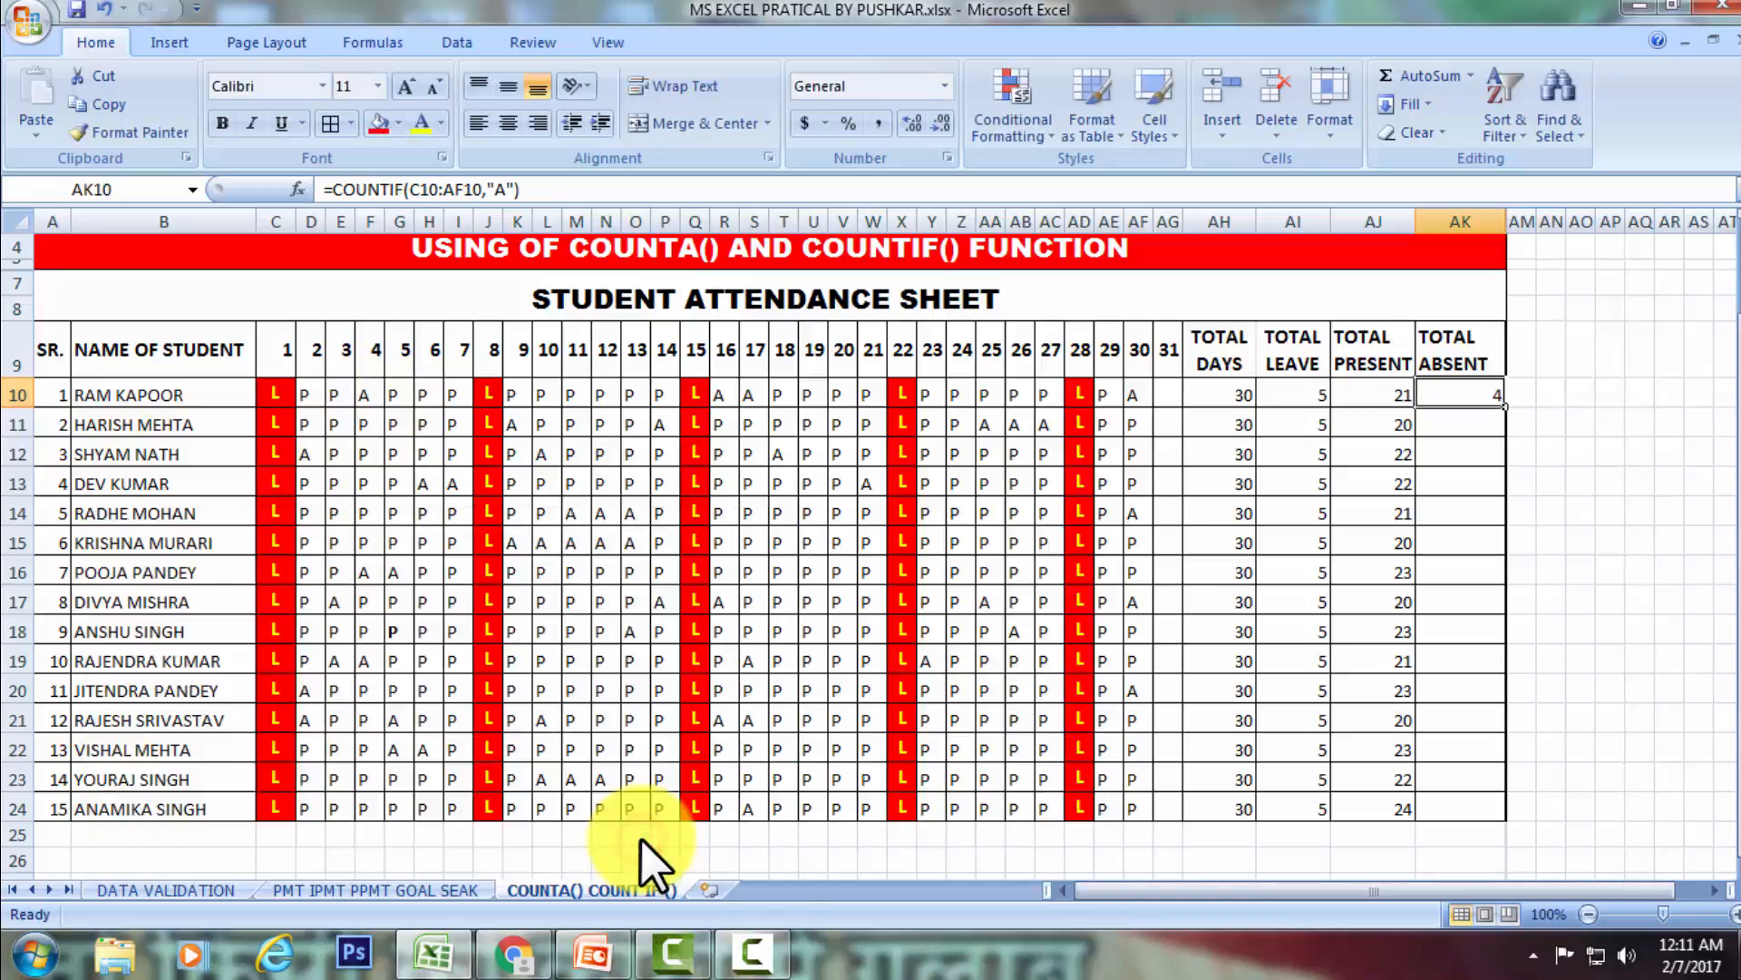
Copy the Total Absent formula from AK10 down through AK24 for all students.
{"action": "left_click", "coordinate": [1458, 481]}
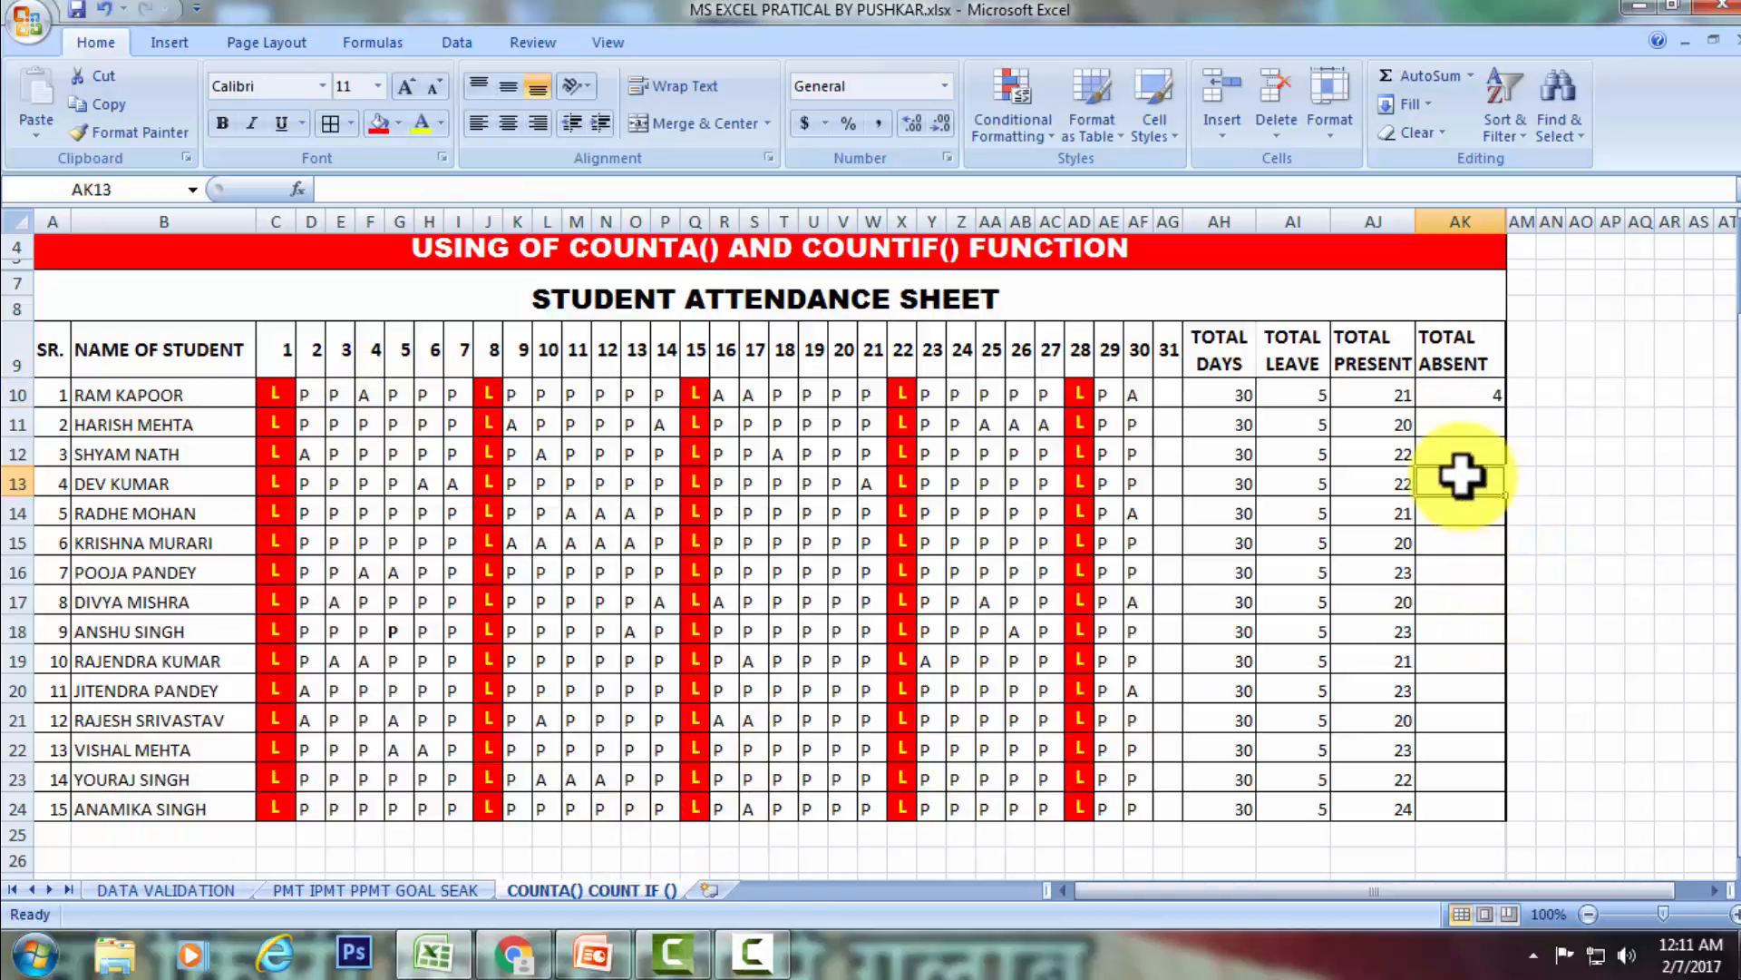
{"action": "left_click", "coordinate": [1460, 399]}
{"action": "left_click_drag", "start_coordinate": [1502, 406], "coordinate": [1471, 796]}
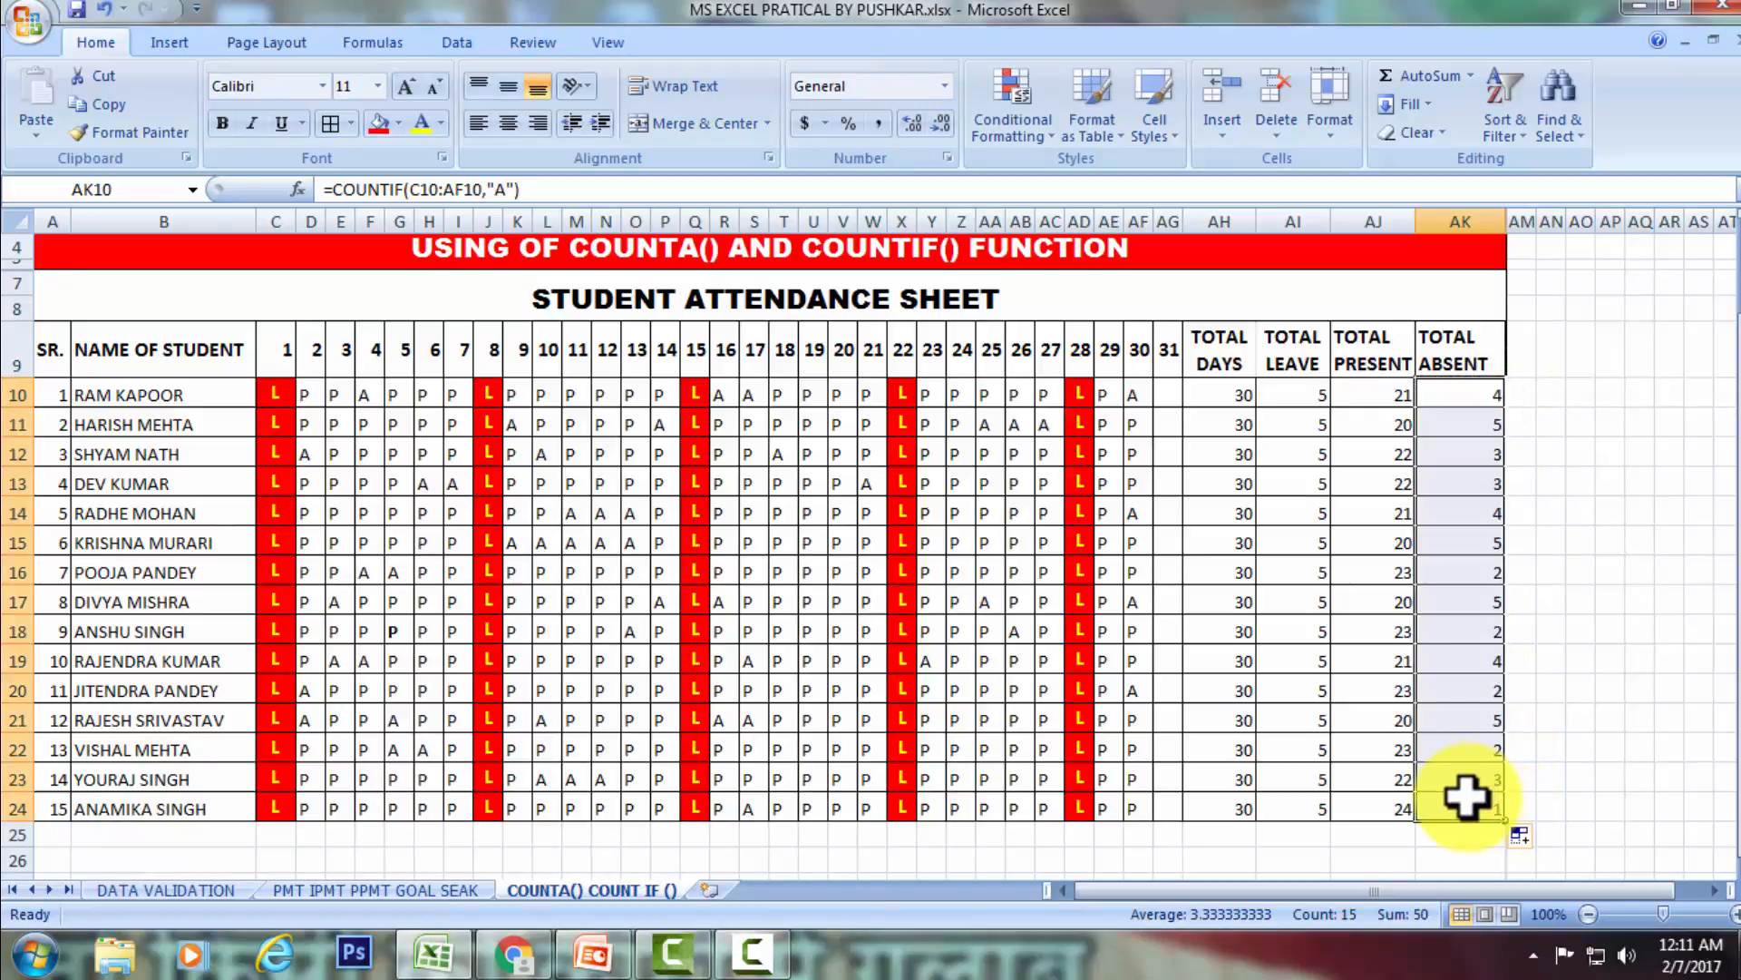
Review the formulas in the Total Days, Total Leave, Total Present and Total Absent columns, mainly in the first student's row.
{"action": "left_click", "coordinate": [1383, 542]}
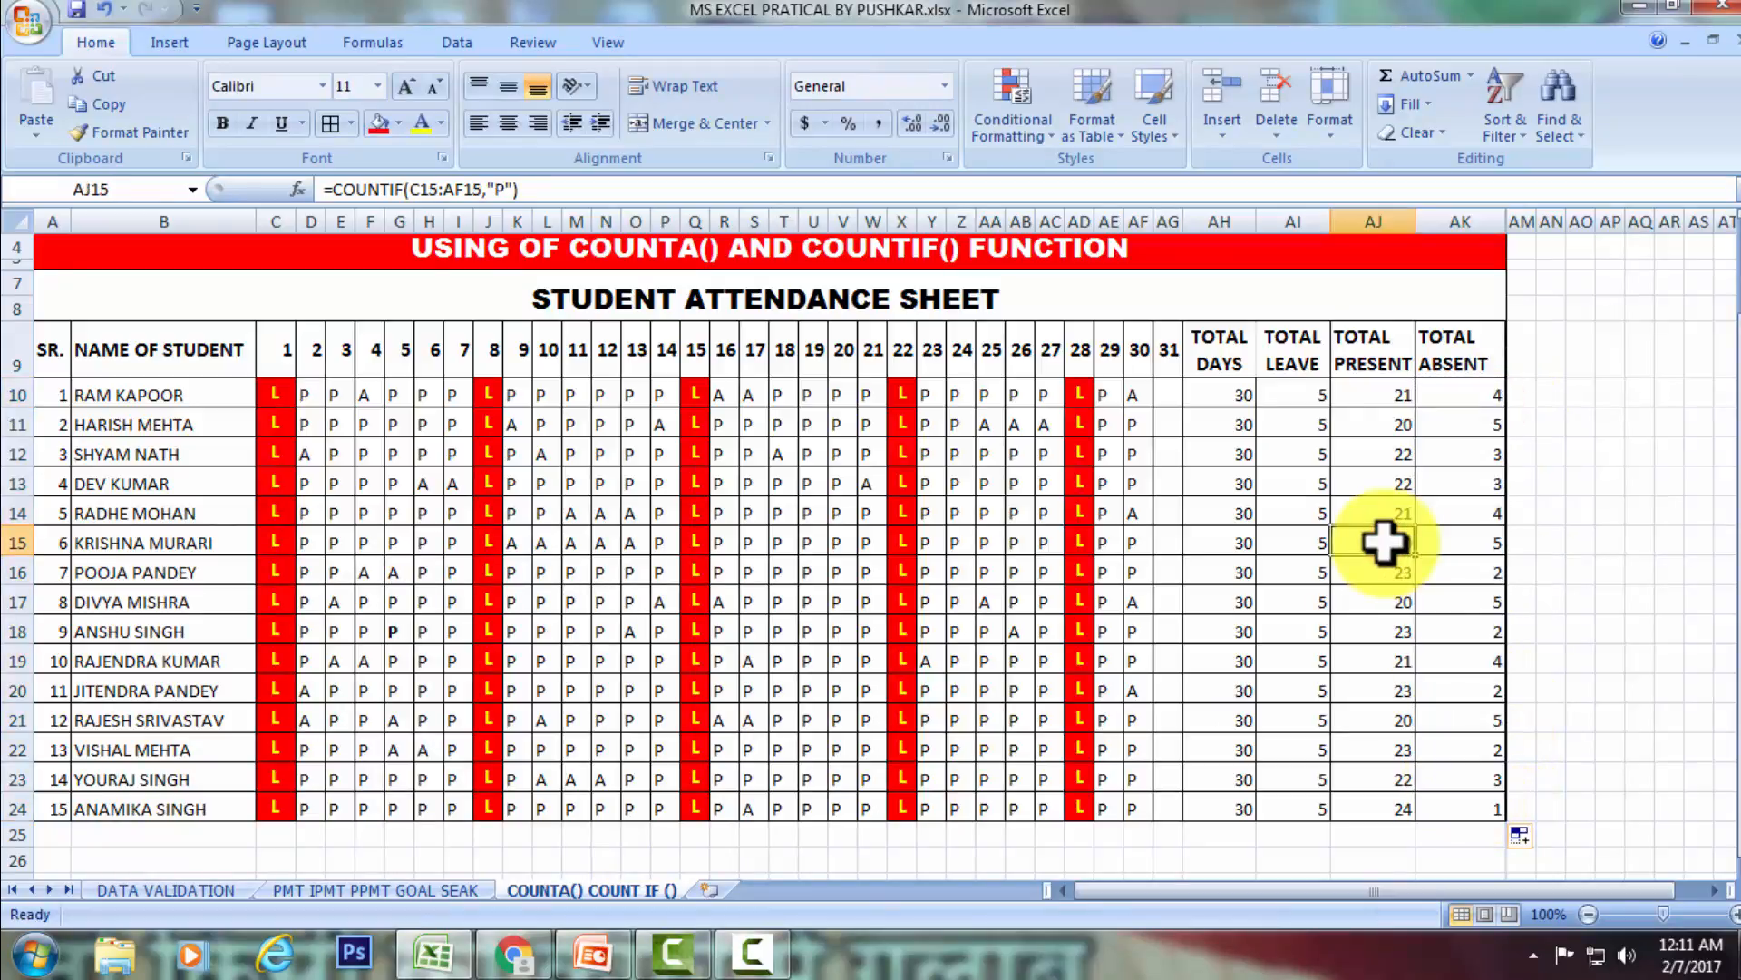
{"action": "left_click", "coordinate": [1389, 427]}
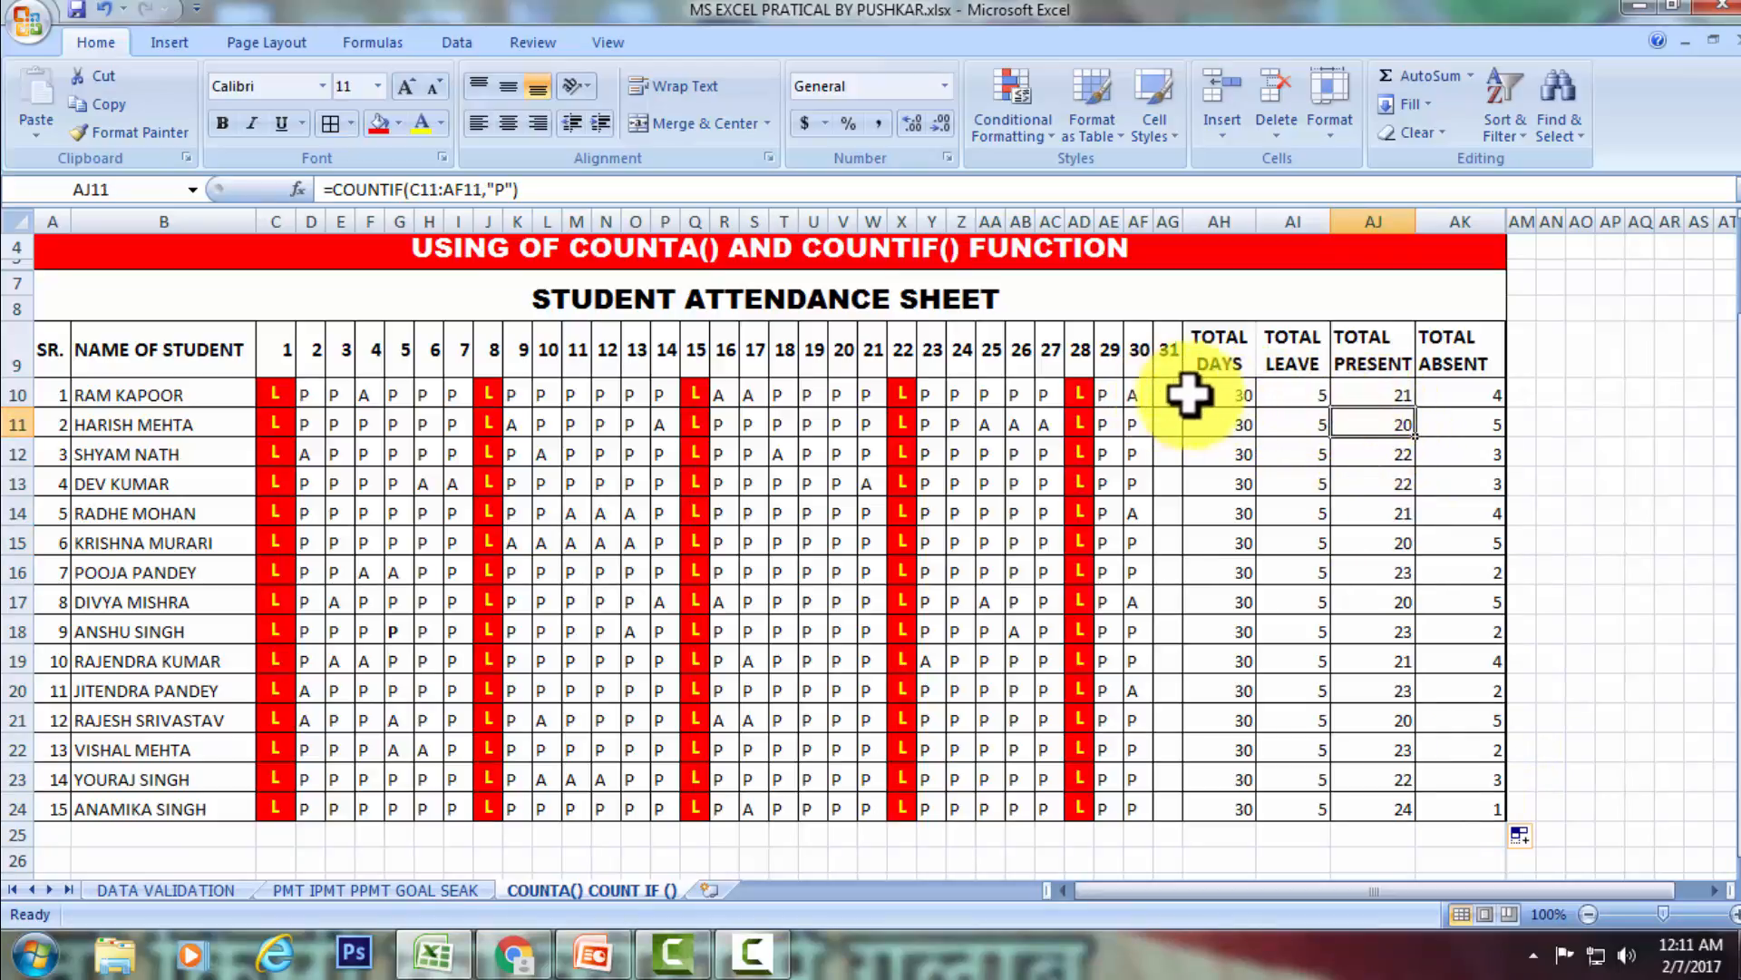
{"action": "left_click", "coordinate": [1225, 392]}
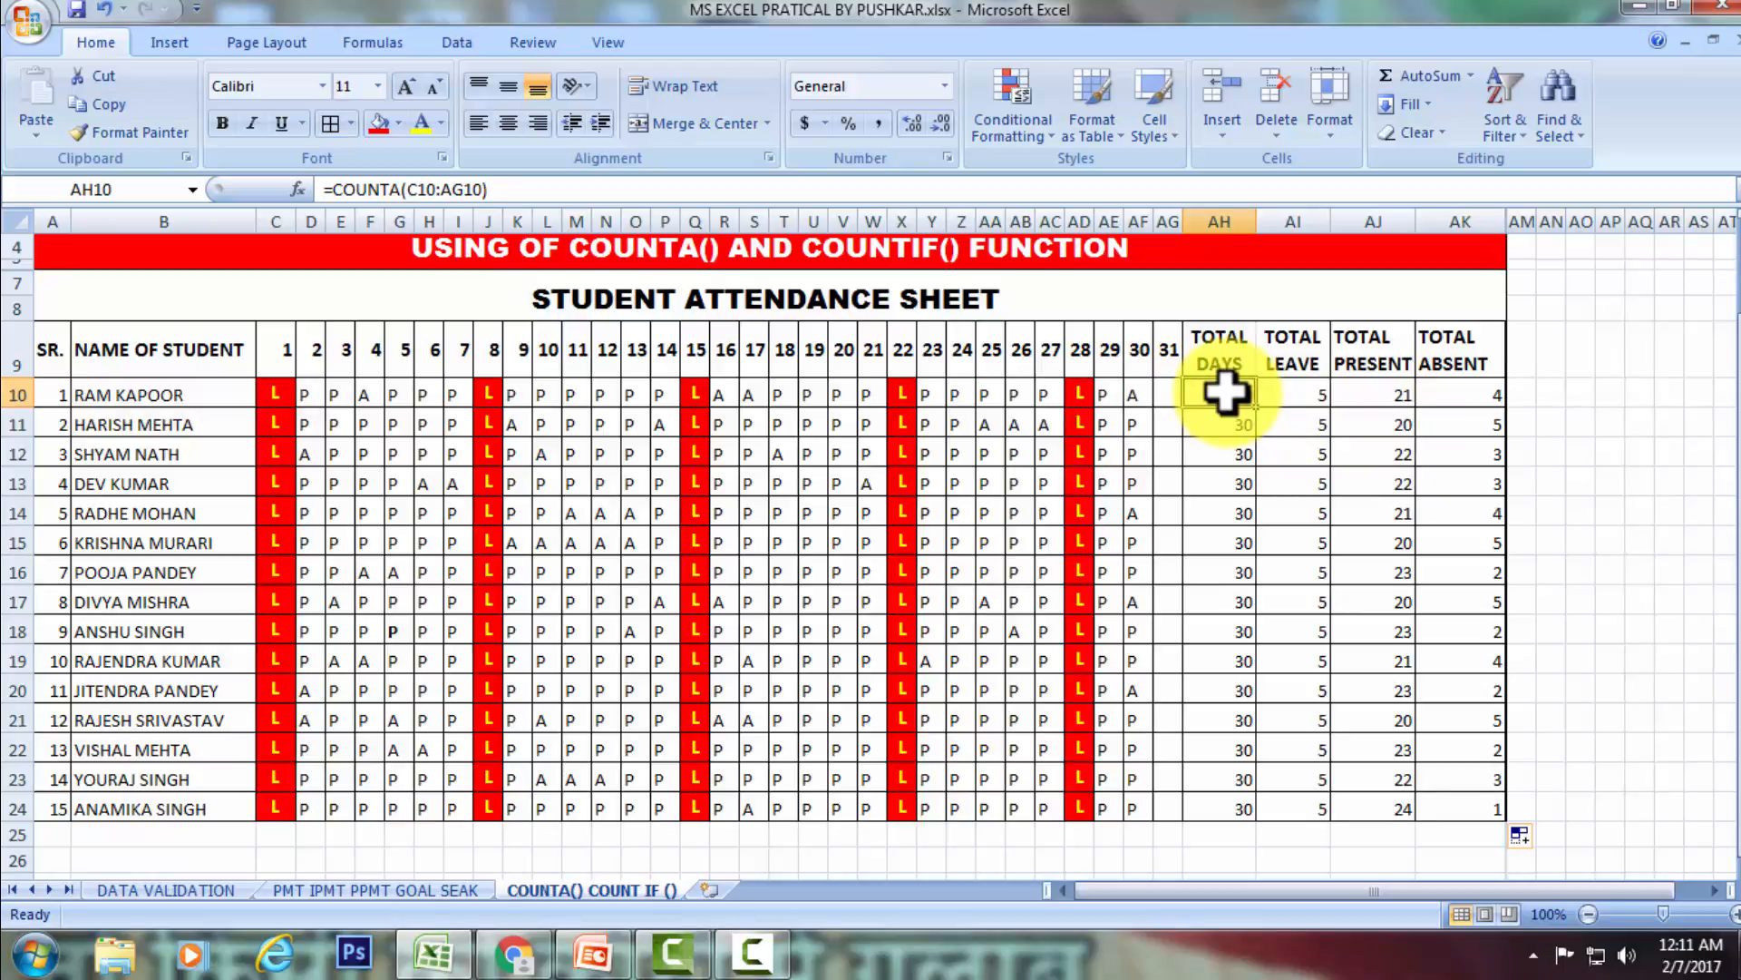
{"action": "left_click", "coordinate": [1309, 394]}
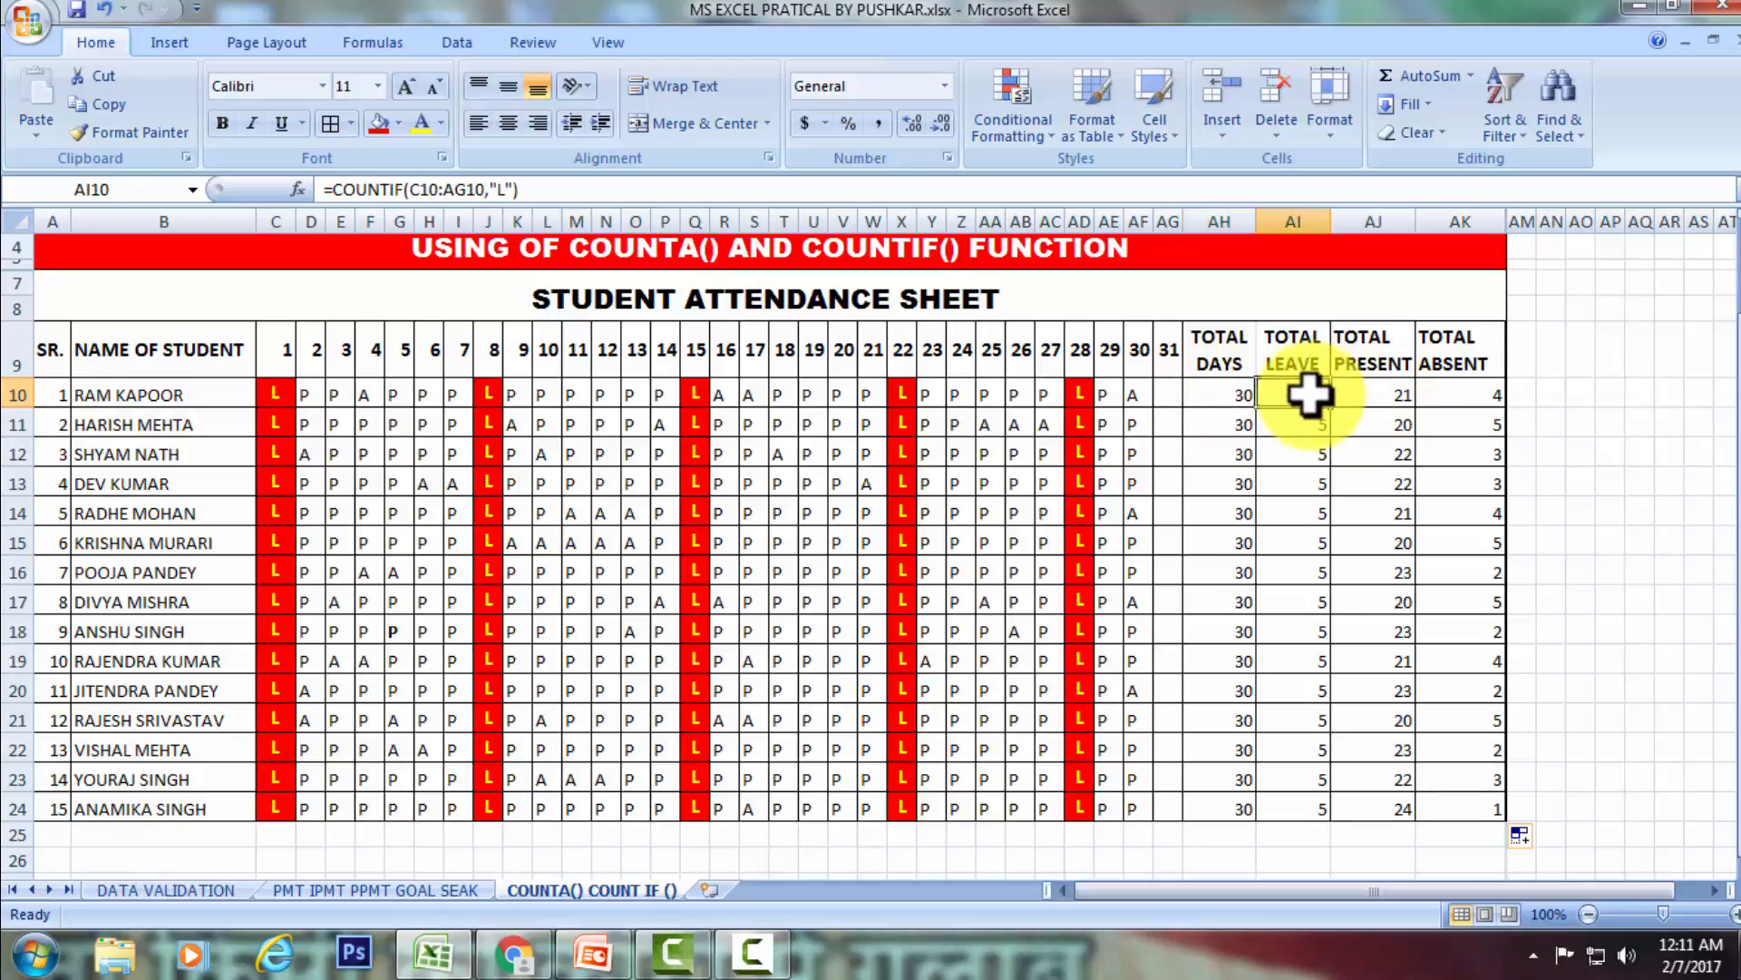
{"action": "left_click", "coordinate": [1373, 399]}
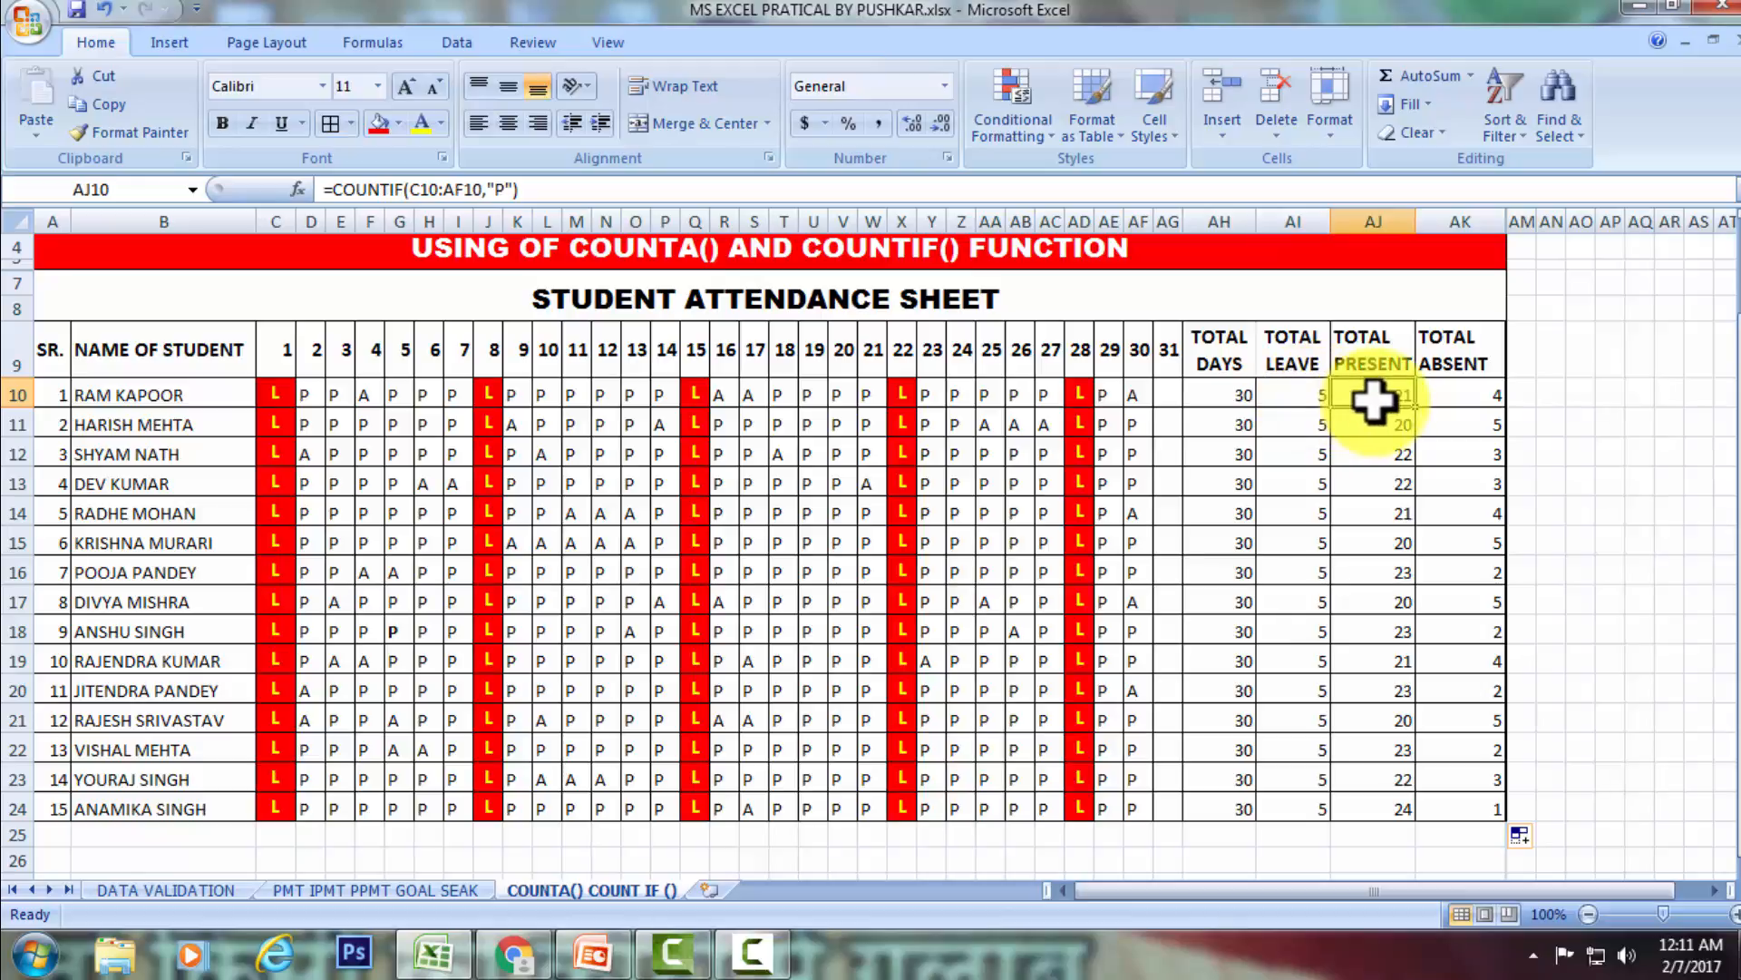
{"action": "left_click", "coordinate": [1496, 396]}
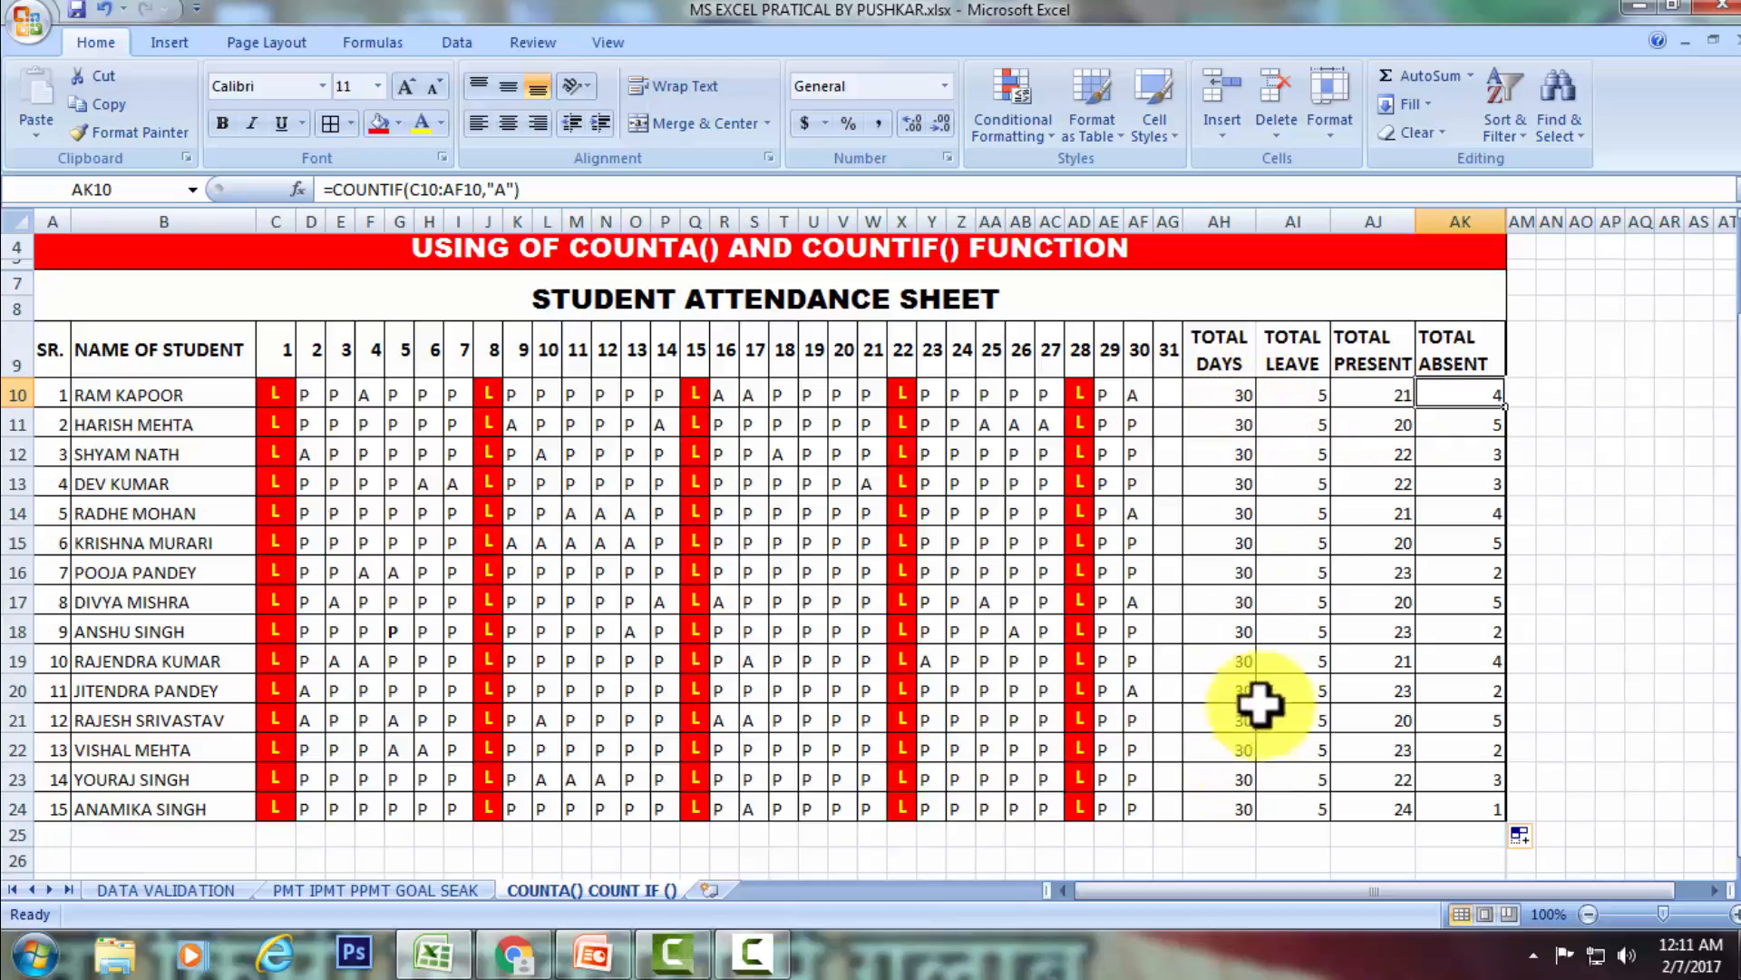
{"action": "left_click", "coordinate": [1303, 390]}
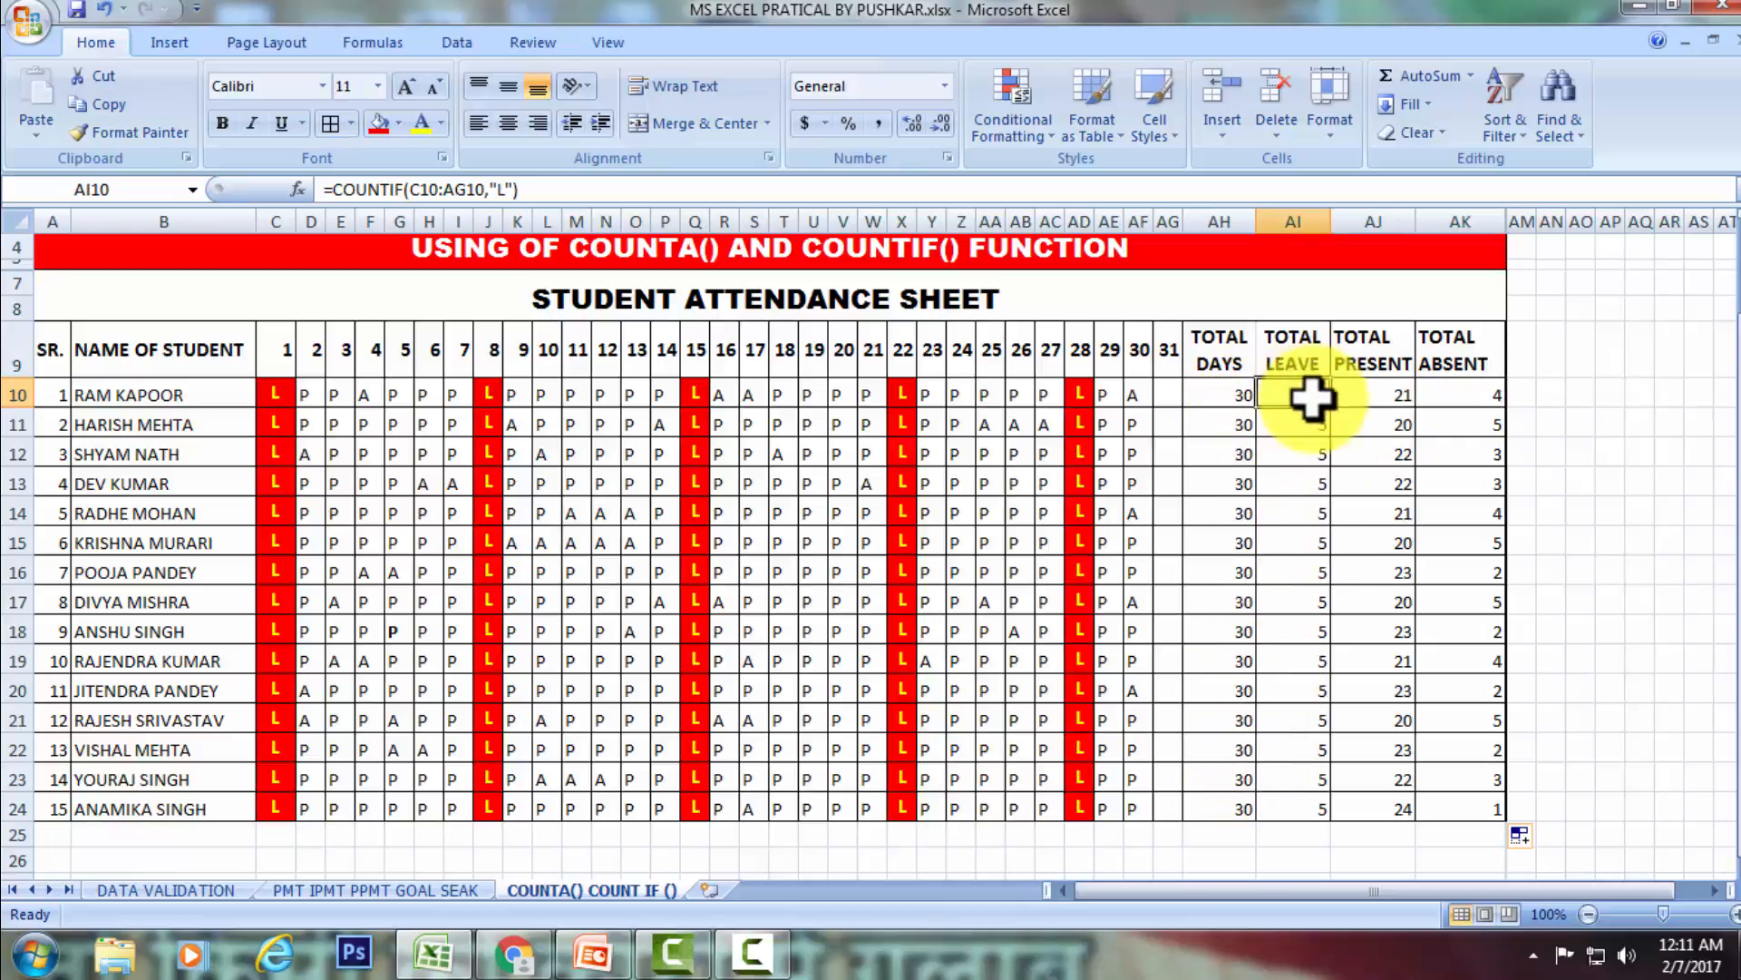
{"action": "left_click", "coordinate": [1386, 396]}
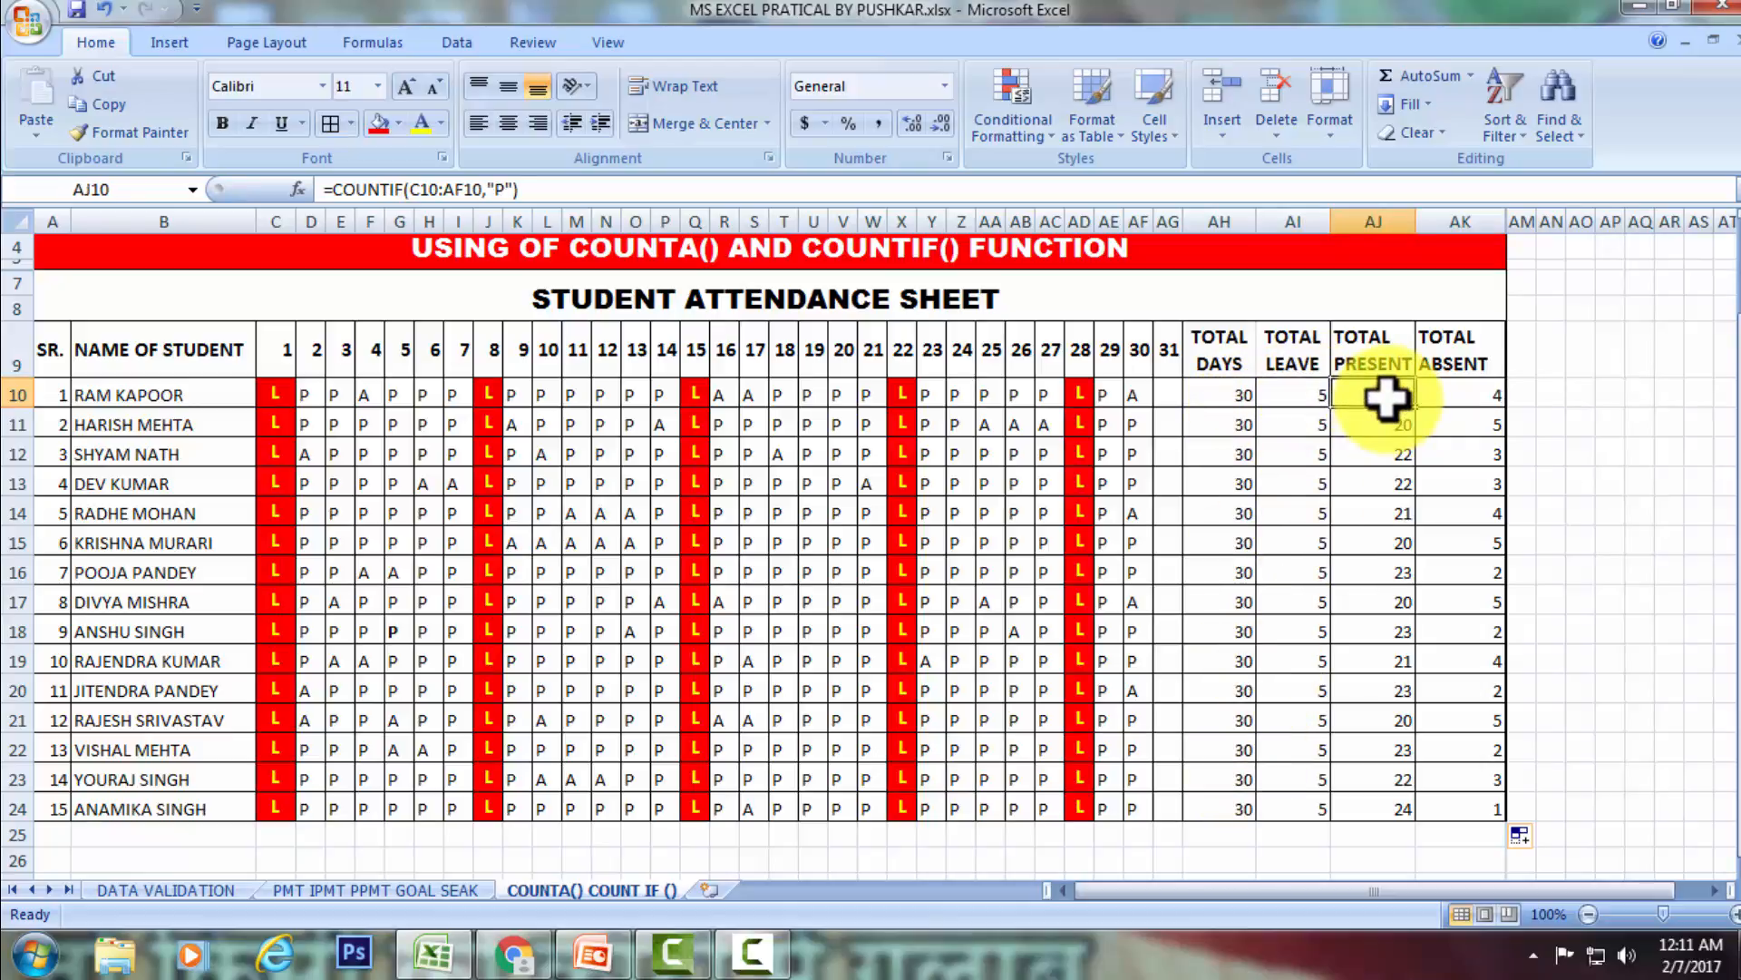
{"action": "left_click", "coordinate": [1447, 396]}
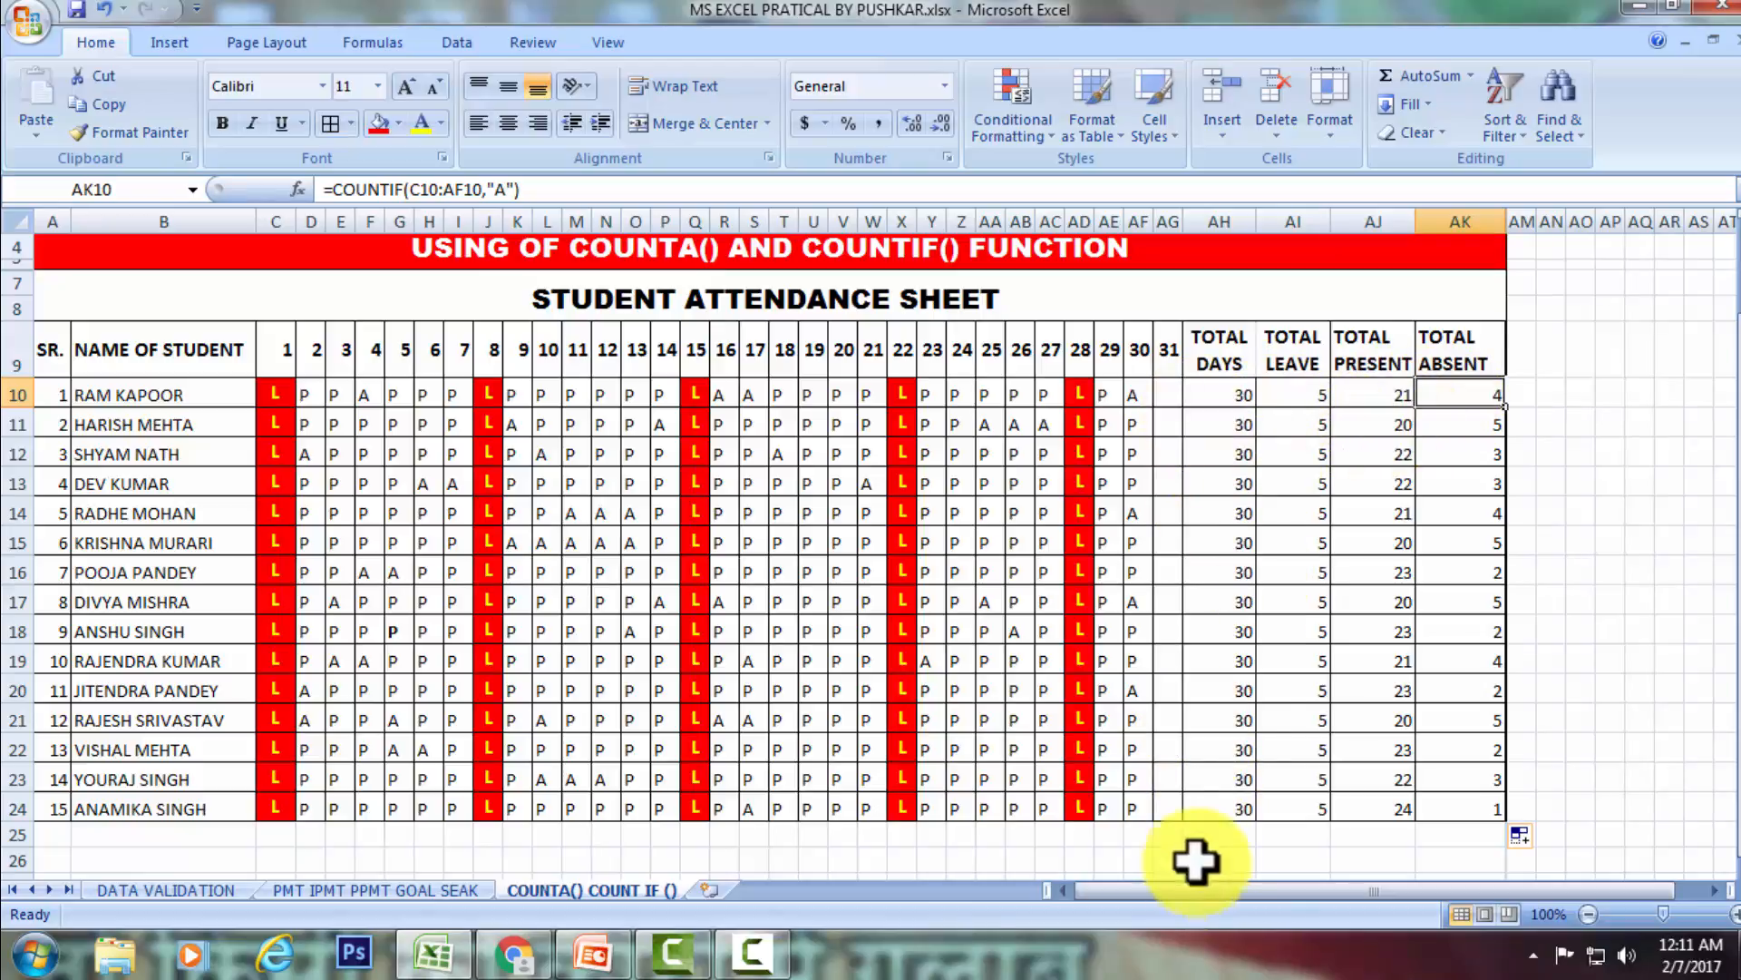
Move the Windows color scheme prompt out of the way and bring the empty rows below the student list into view.
{"action": "scroll", "coordinate": [1179, 808], "scroll_direction": "down", "scroll_amount": 1}
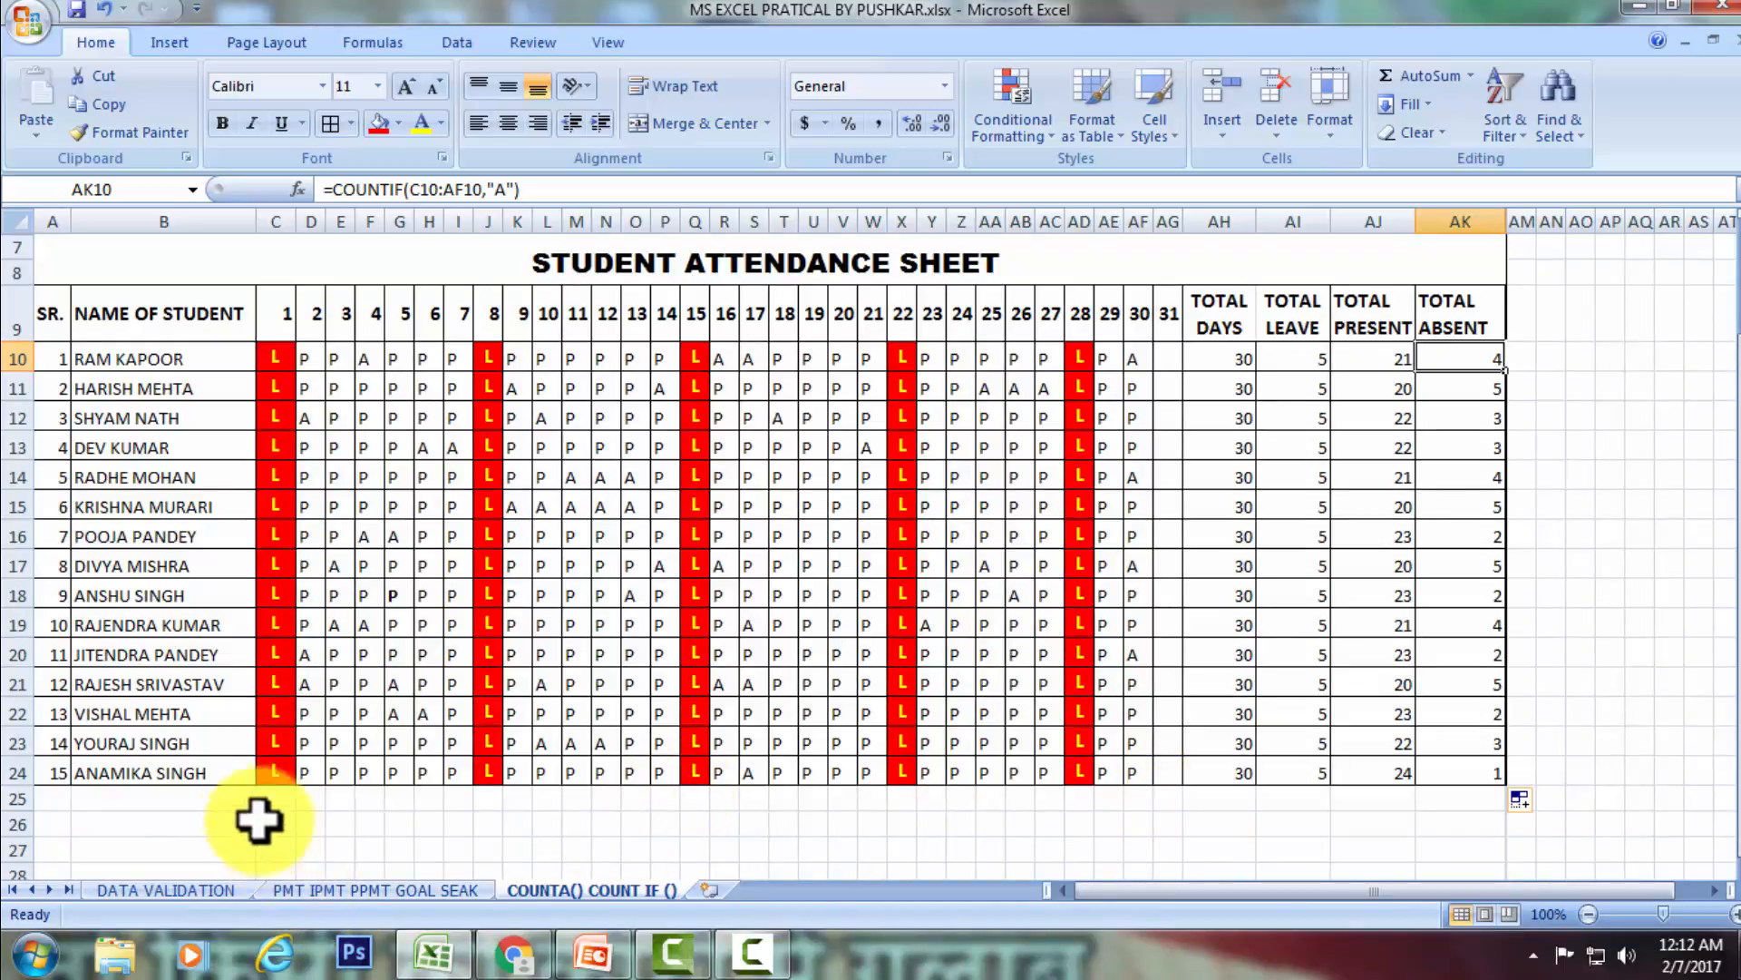
{"action": "left_click", "coordinate": [179, 802]}
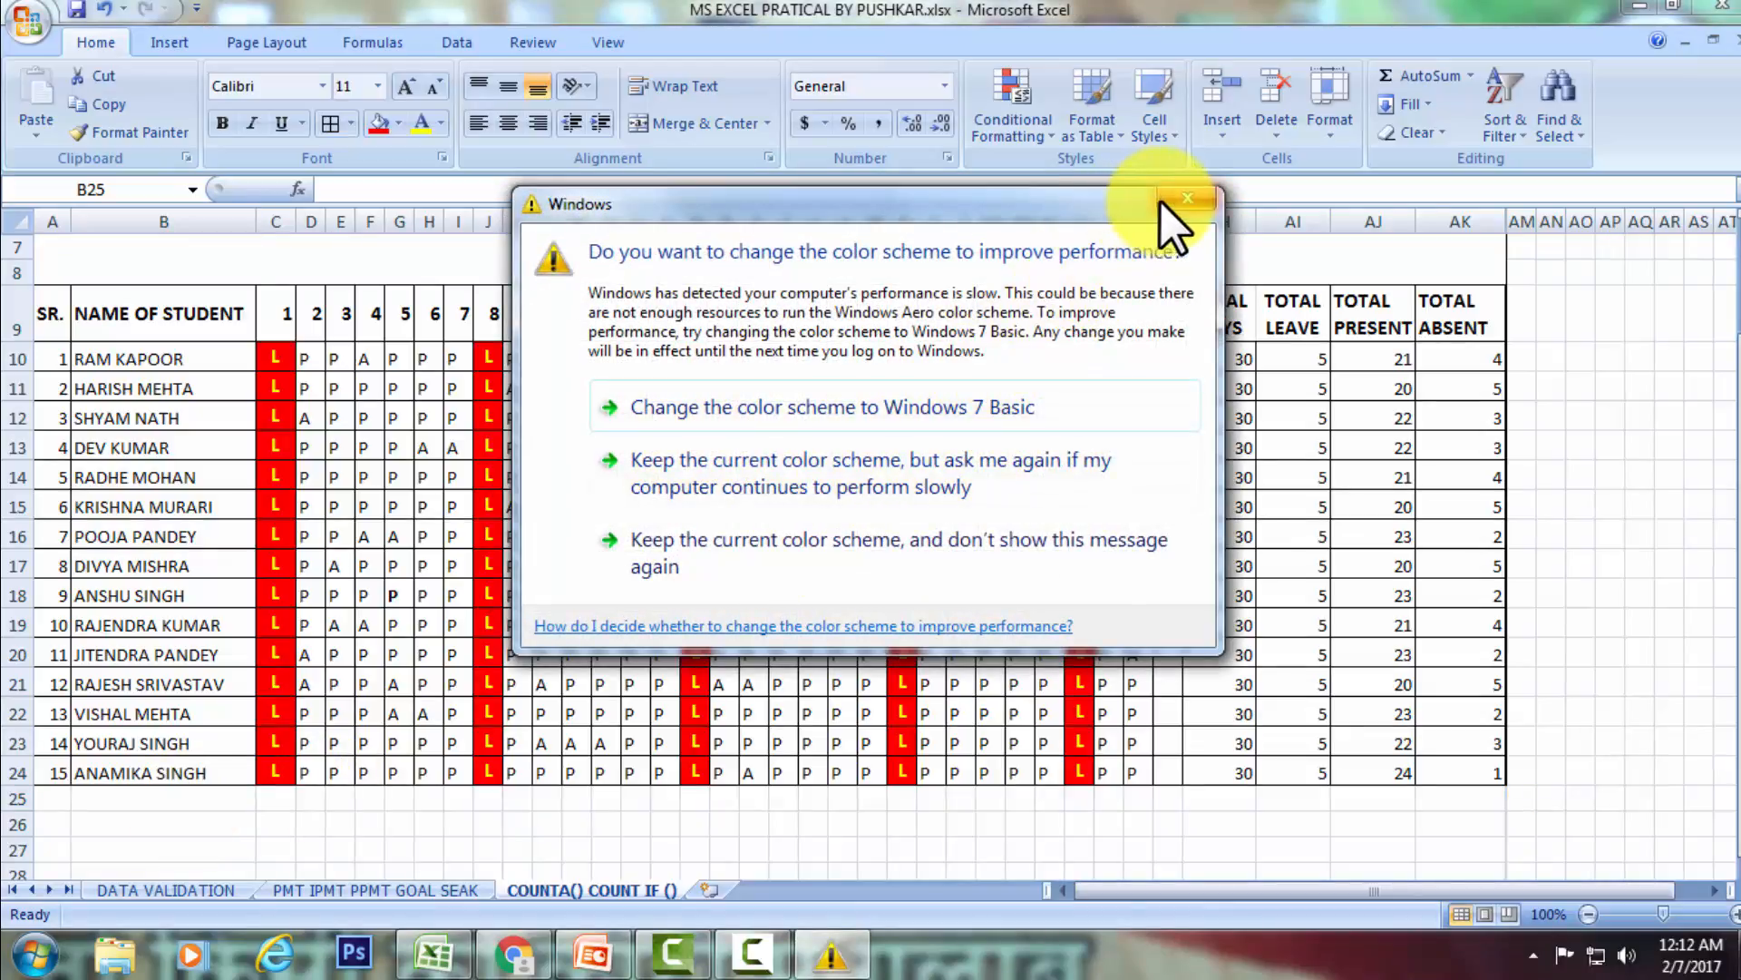
{"action": "left_click_drag", "start_coordinate": [1050, 238], "coordinate": [1668, 944]}
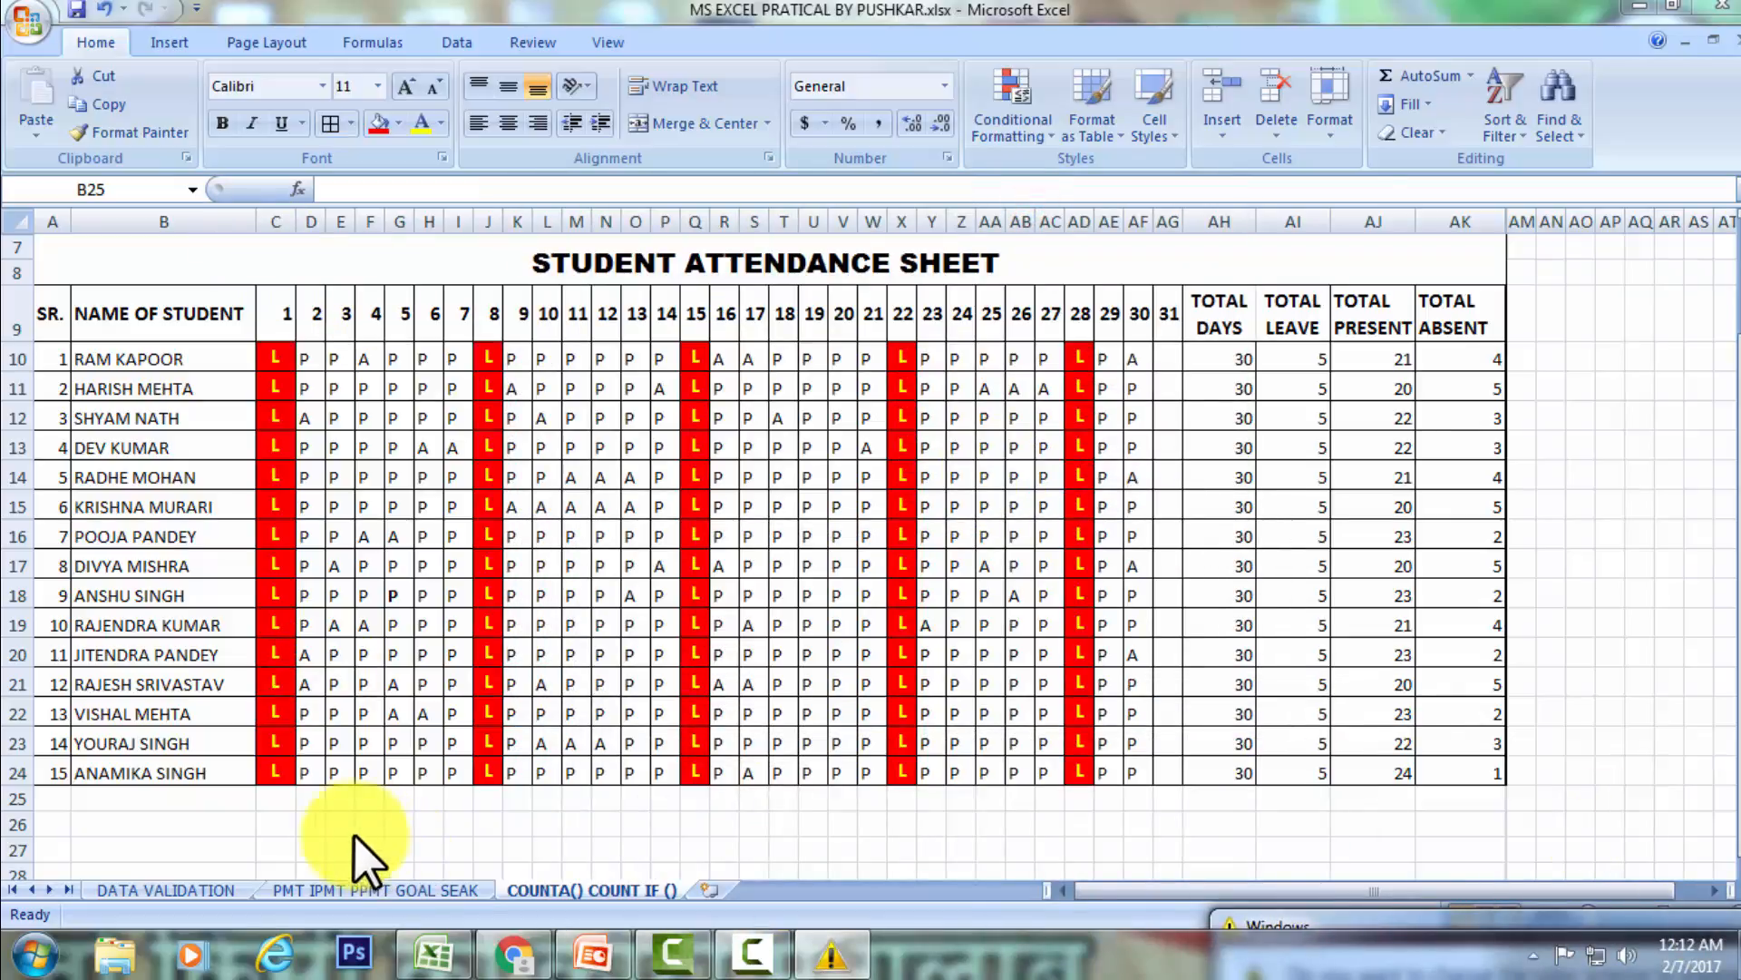
{"action": "left_click", "coordinate": [314, 798]}
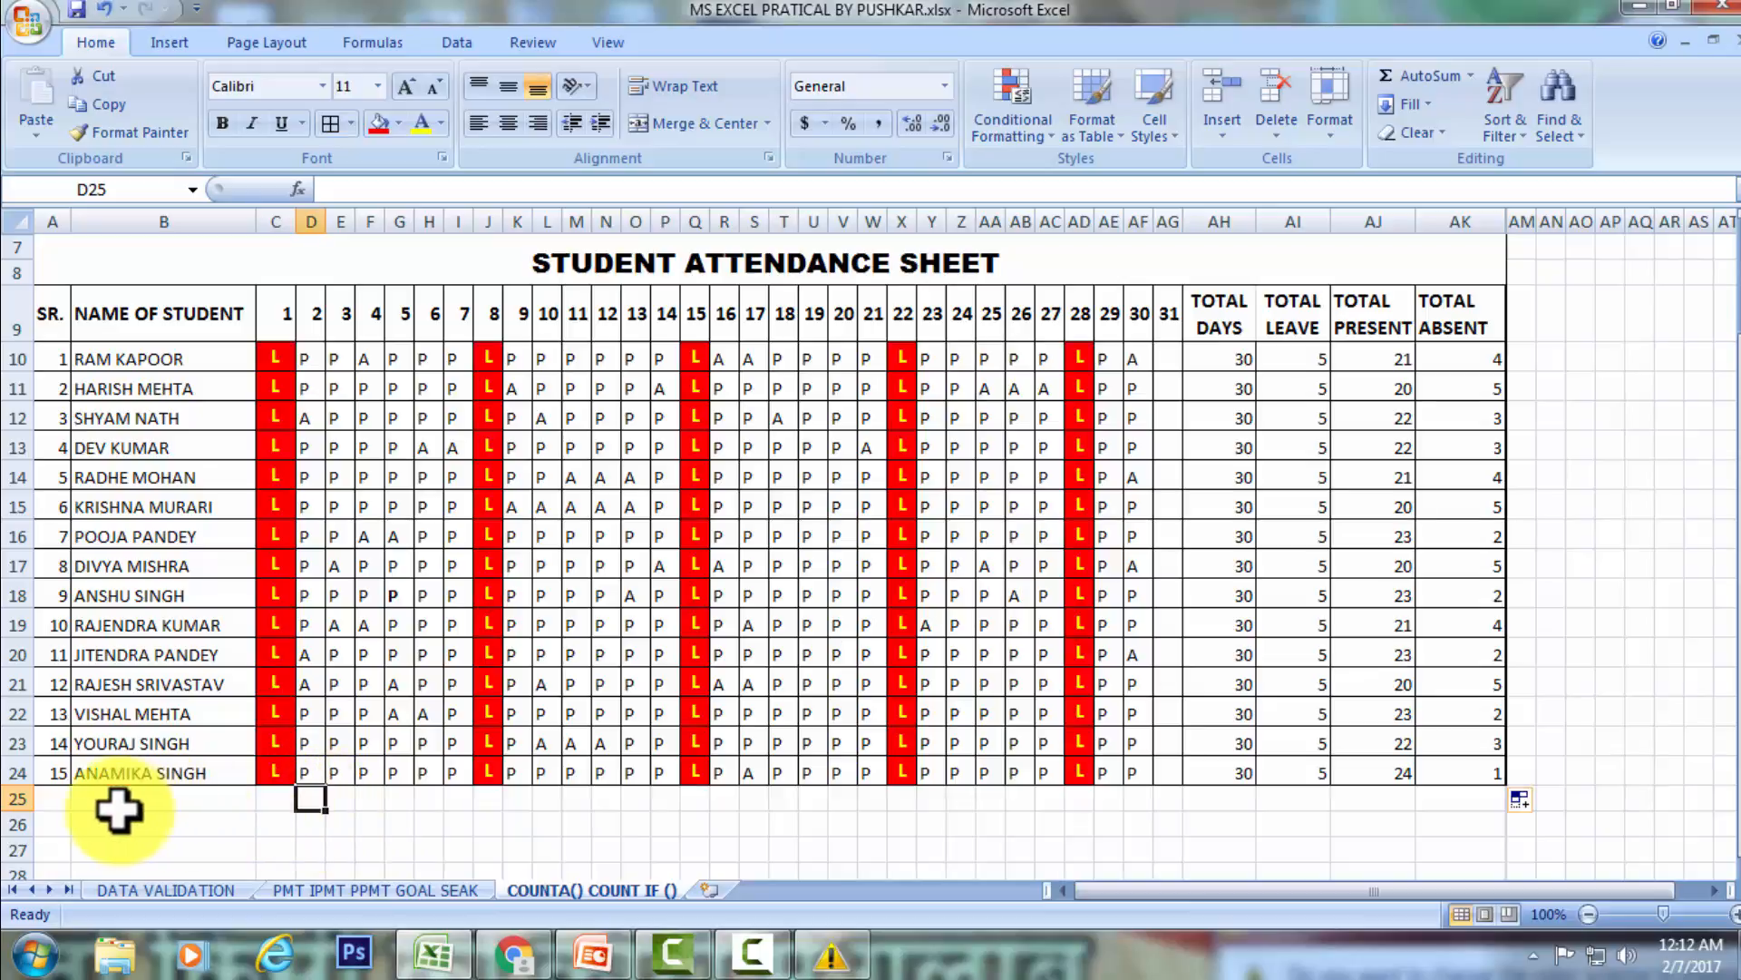
{"action": "scroll", "coordinate": [116, 816], "scroll_direction": "down", "scroll_amount": 1}
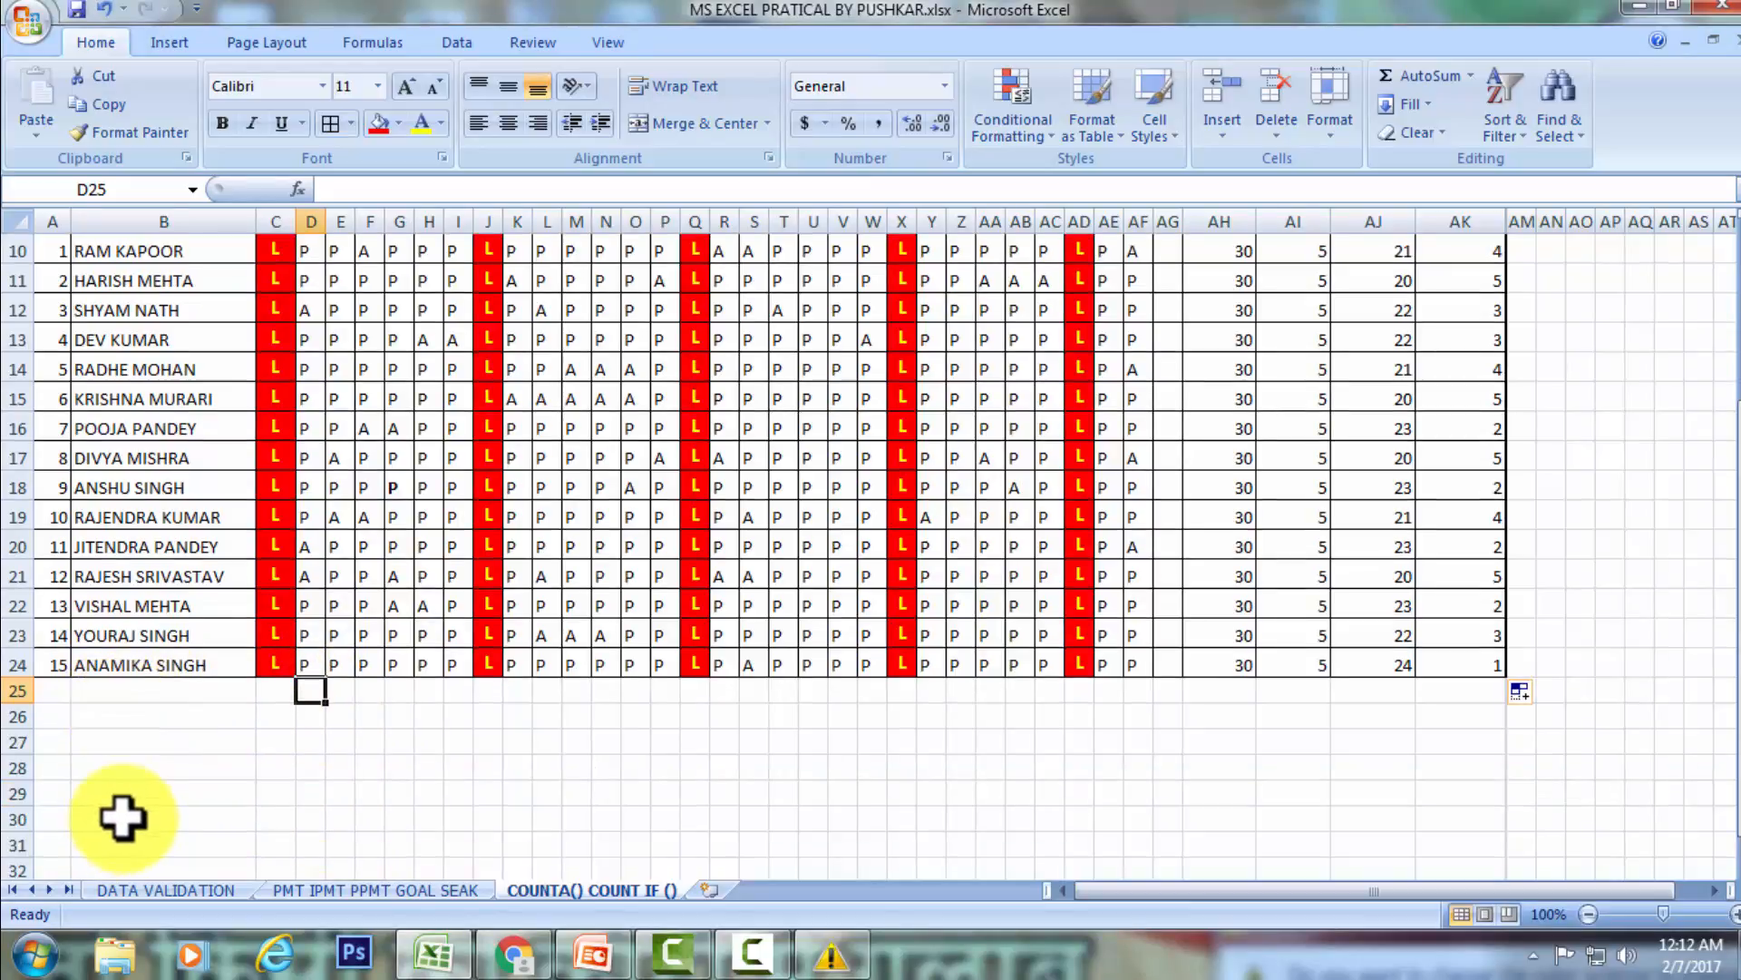
{"action": "scroll", "coordinate": [116, 769], "scroll_direction": "up", "scroll_amount": 1}
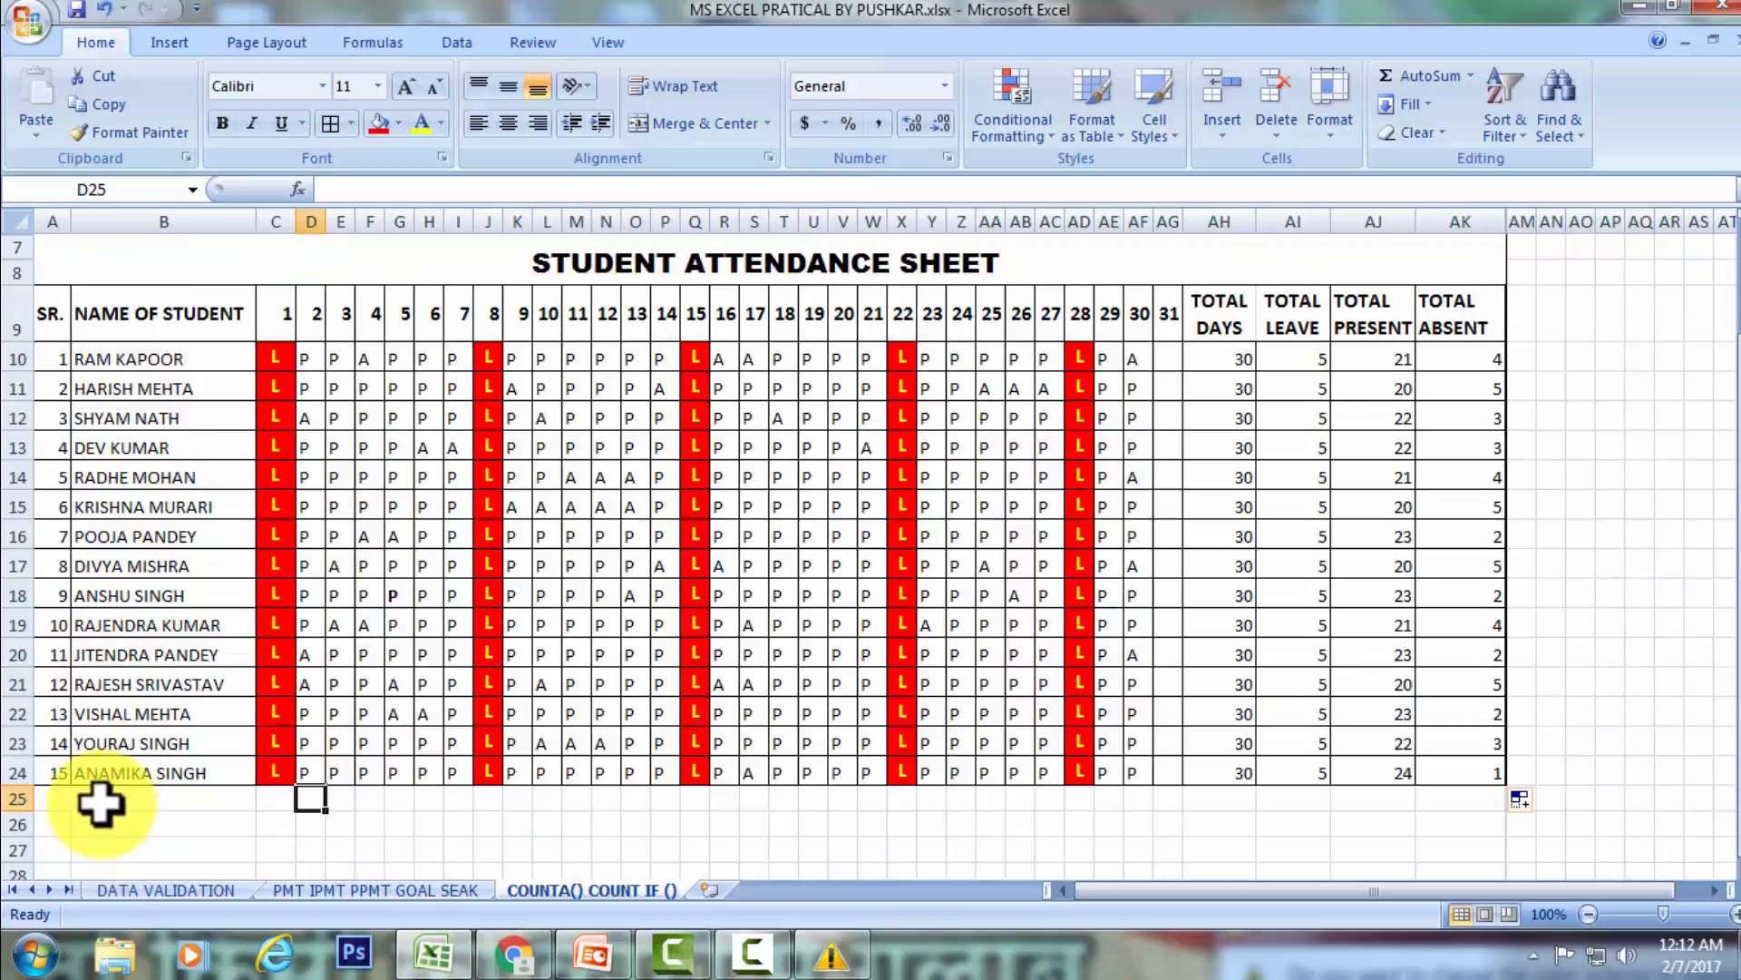
Enter the labels PRESENT in B26 and ABSENT in B27 below the student list.
{"action": "left_click", "coordinate": [100, 802]}
{"action": "left_click", "coordinate": [98, 822]}
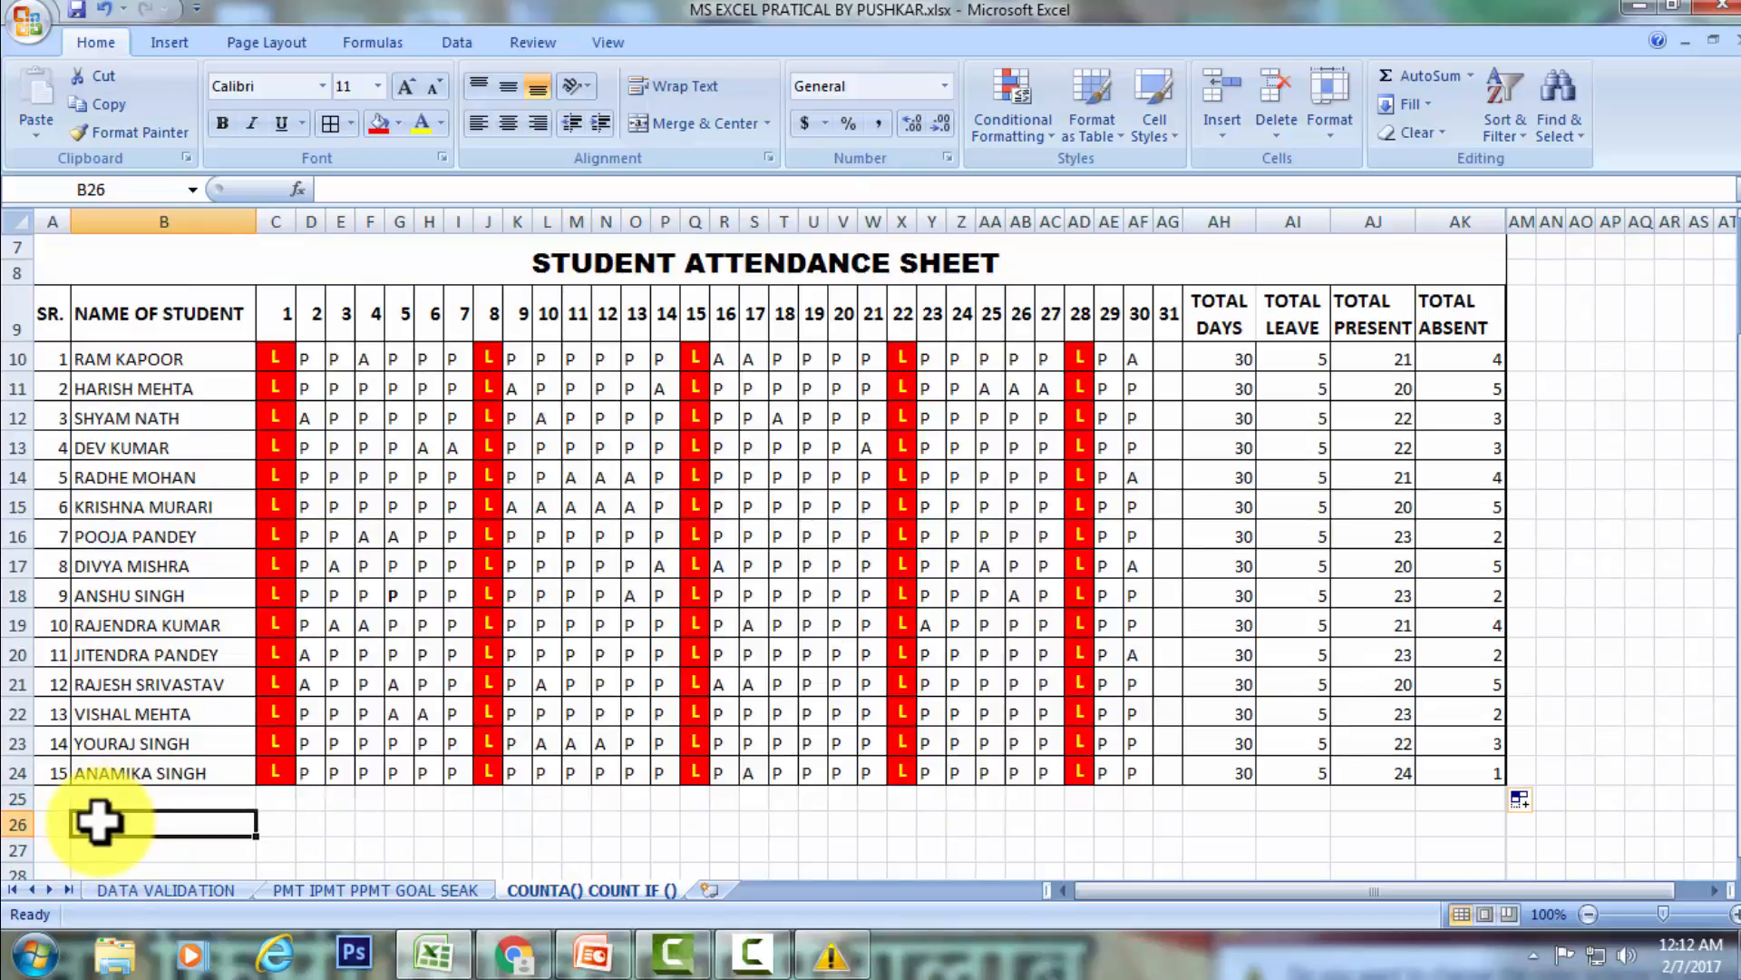
{"action": "type", "text": "PRESENT"}
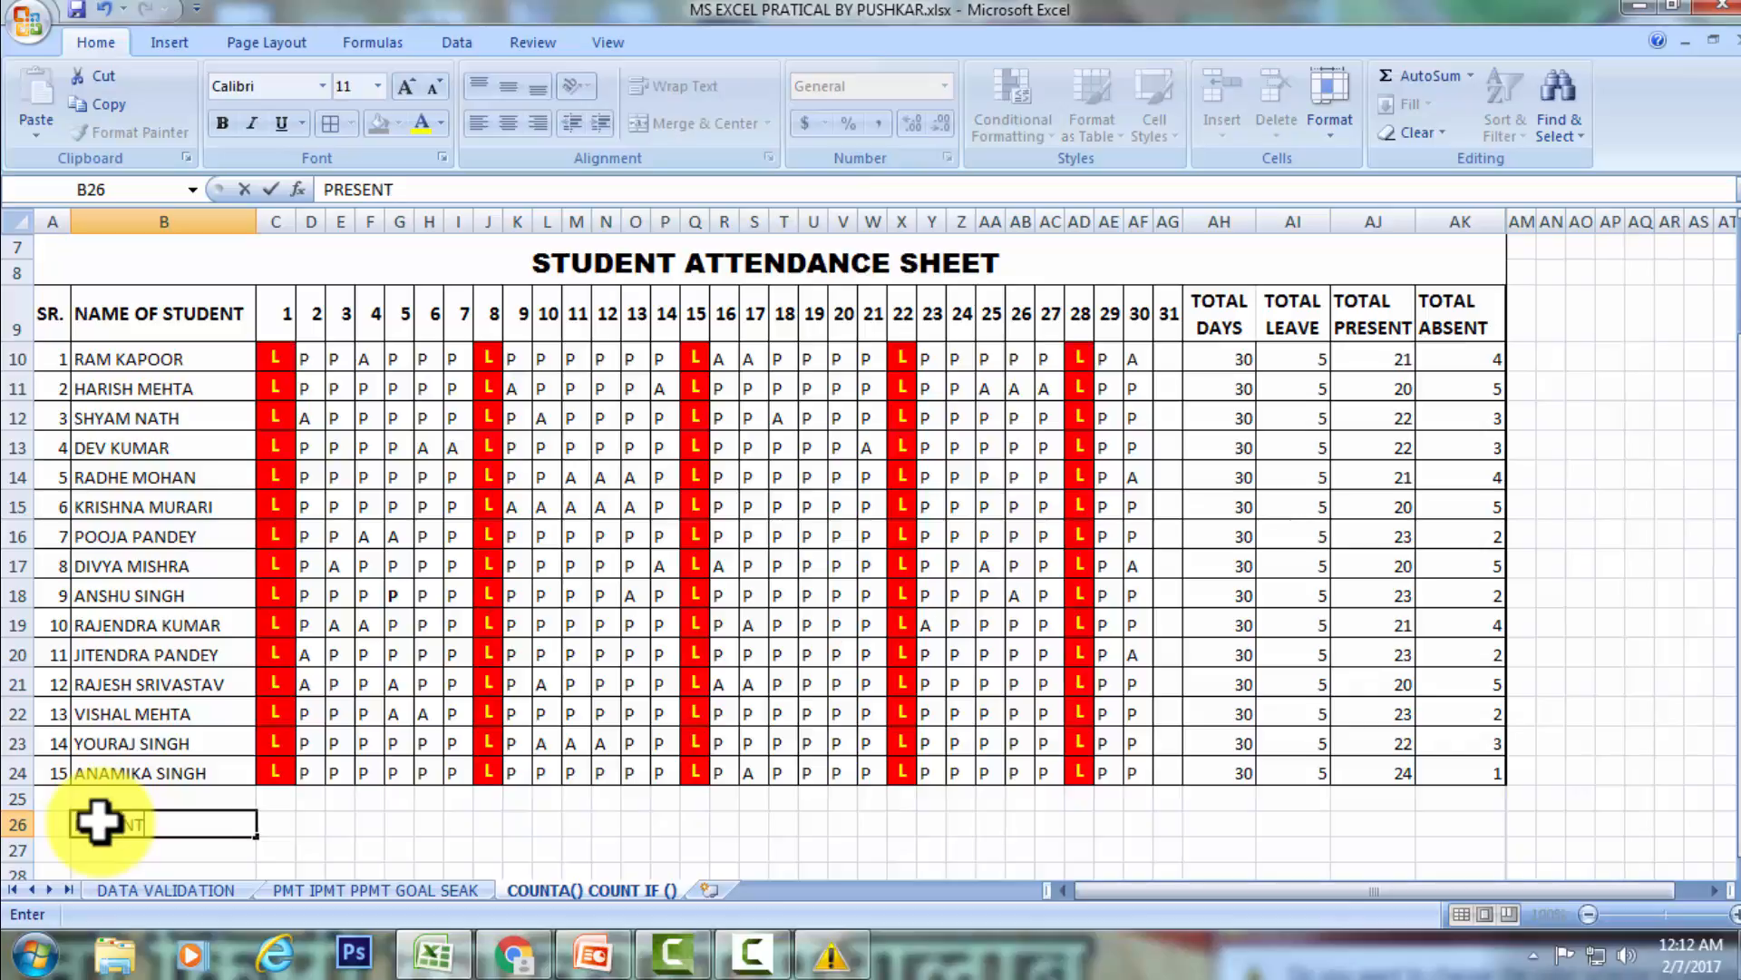
{"action": "left_click", "coordinate": [100, 846]}
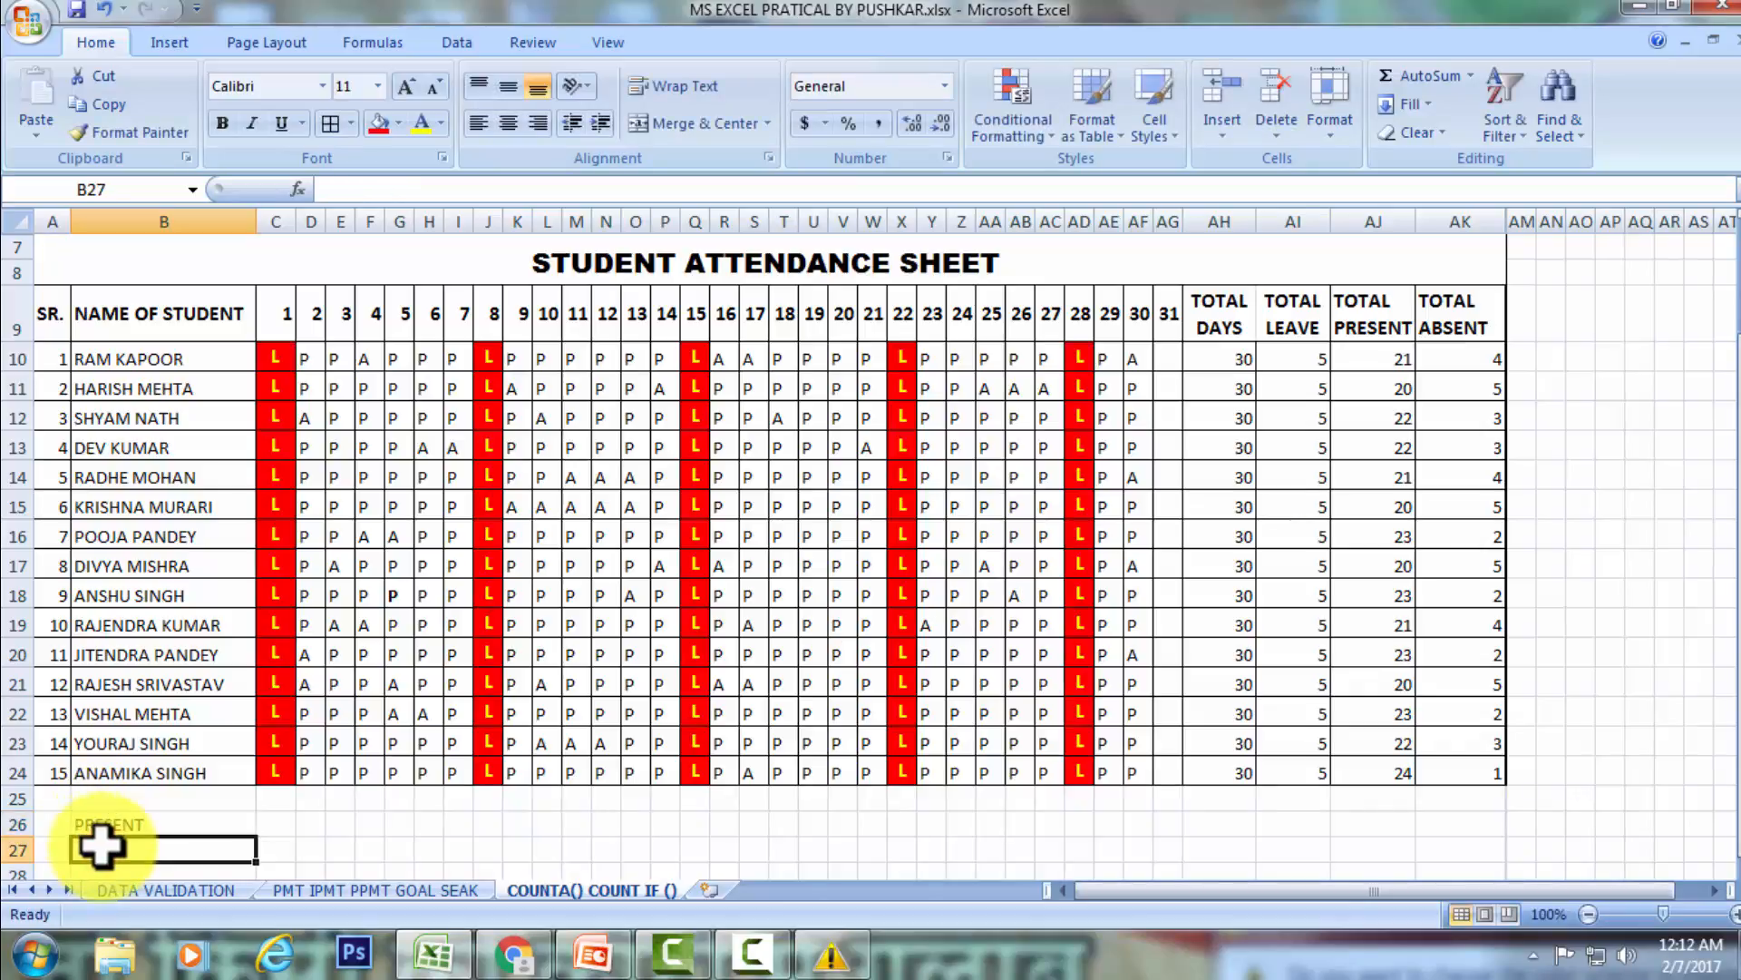
{"action": "type", "text": "A"}
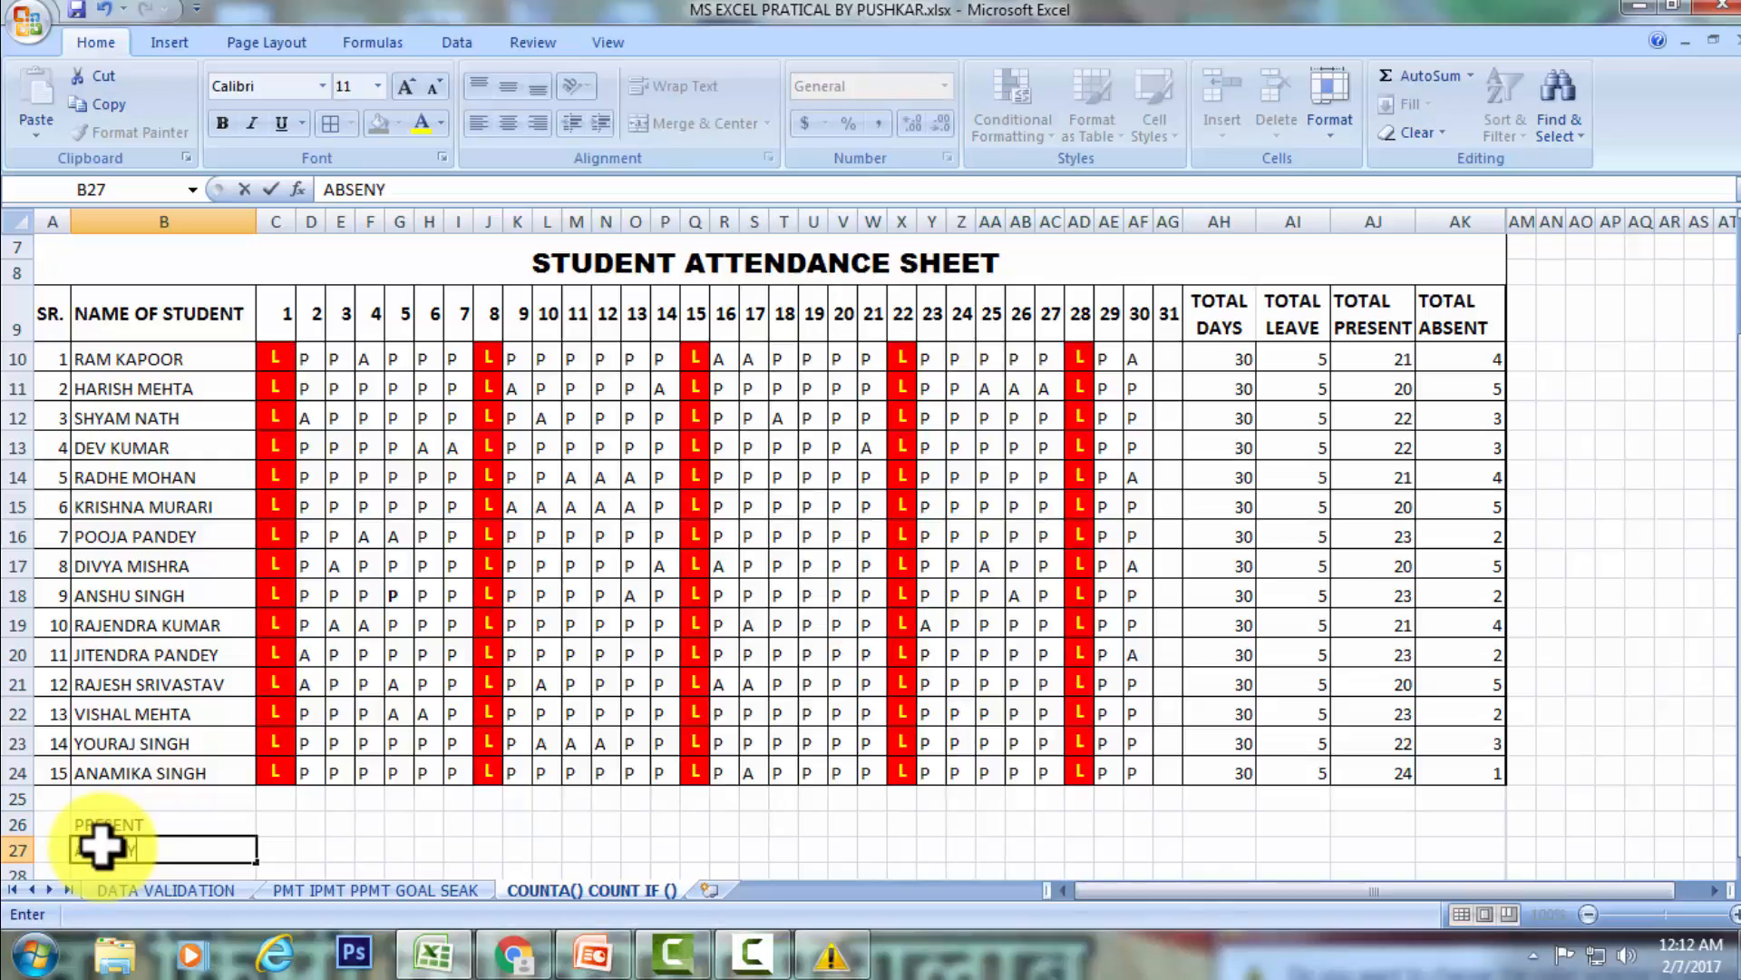
{"action": "type", "text": "BSENT"}
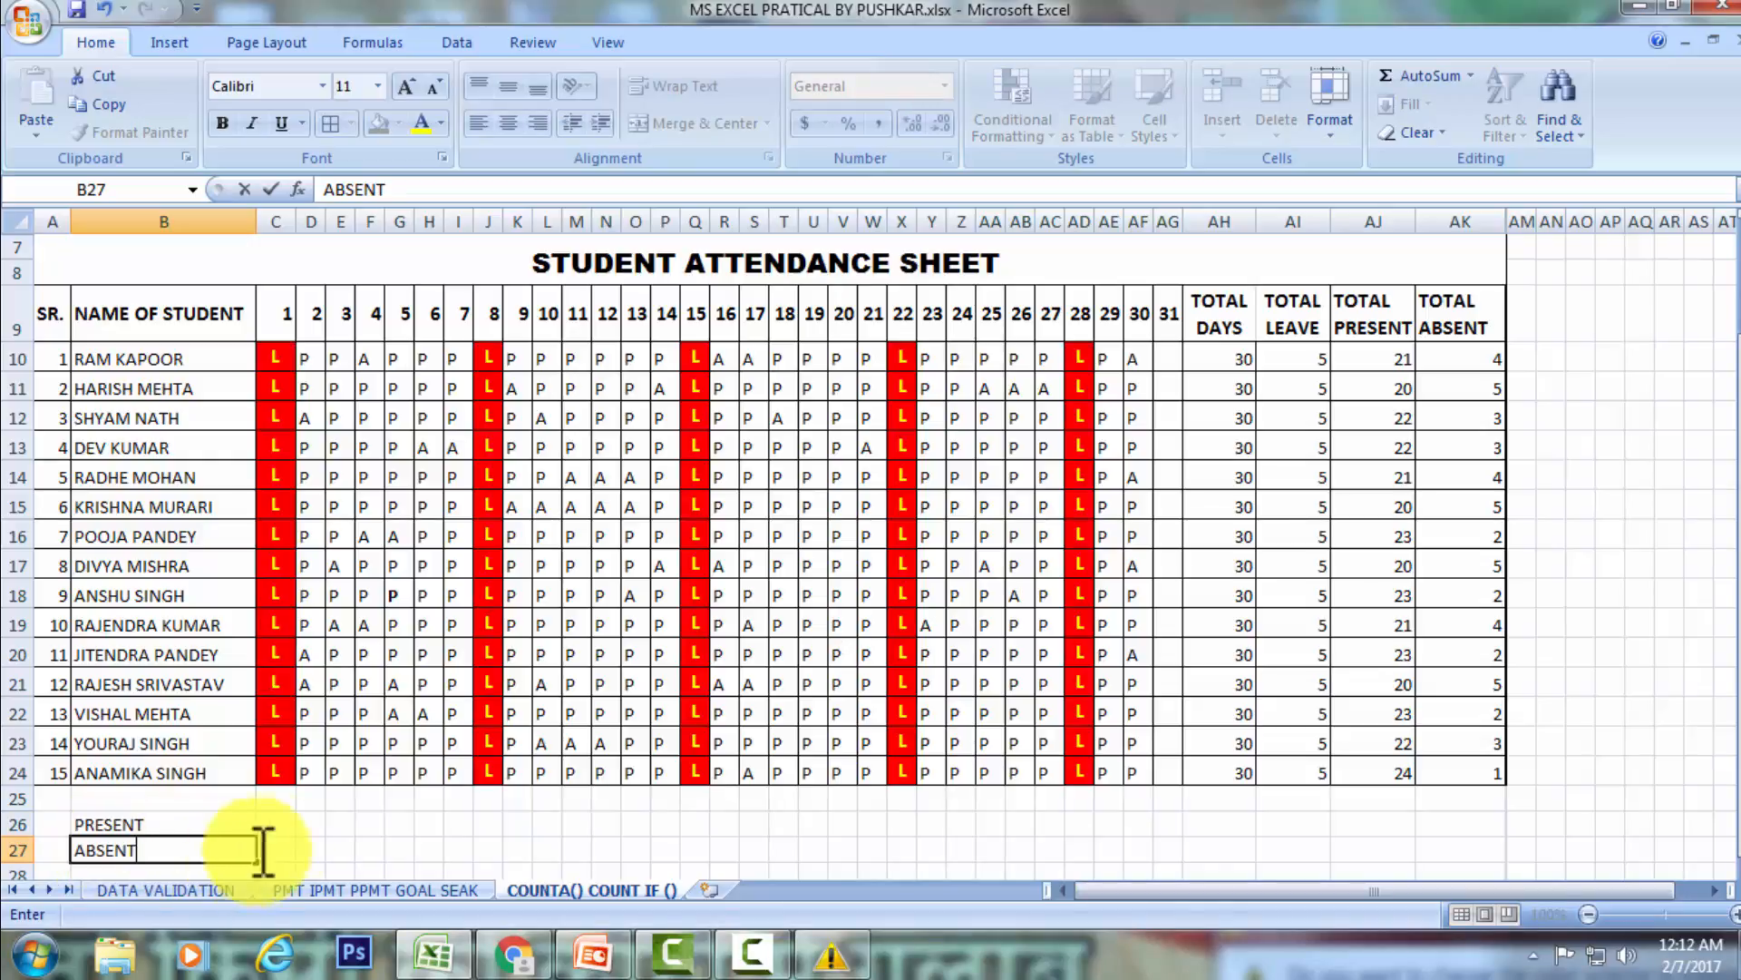
Enter a COUNTIF formula in D26 that counts "P" in D10:D24 for day 2's present students.
{"action": "left_click", "coordinate": [308, 826]}
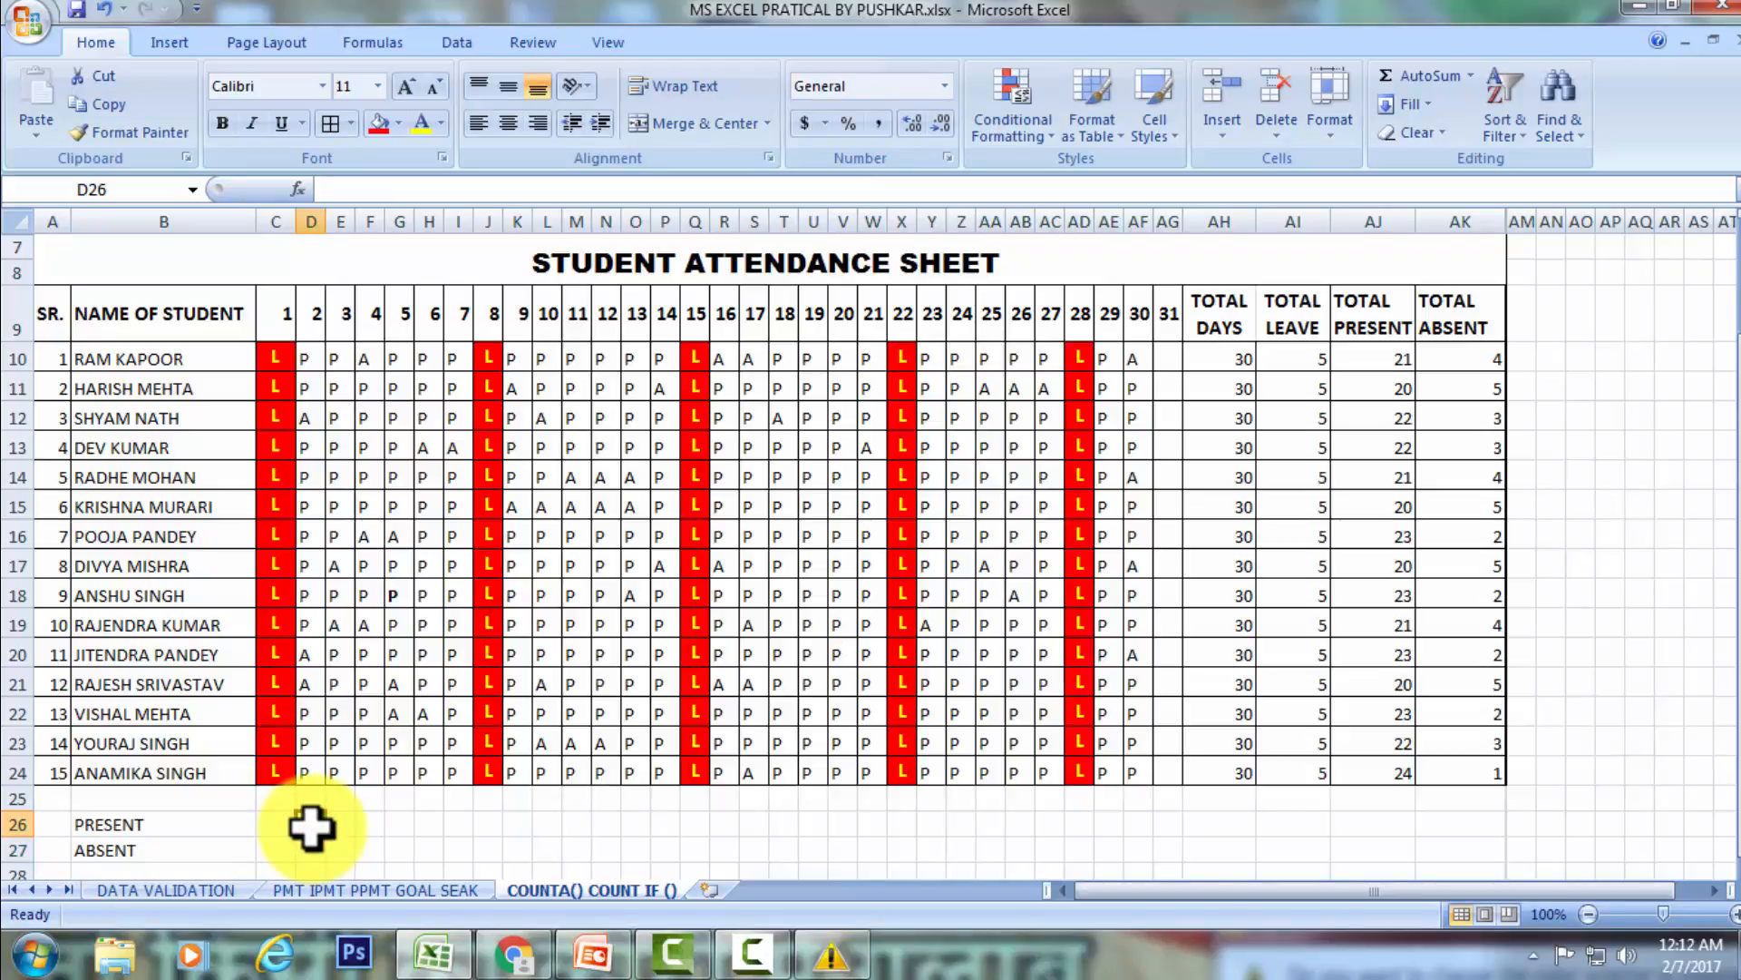
{"action": "left_click", "coordinate": [299, 189]}
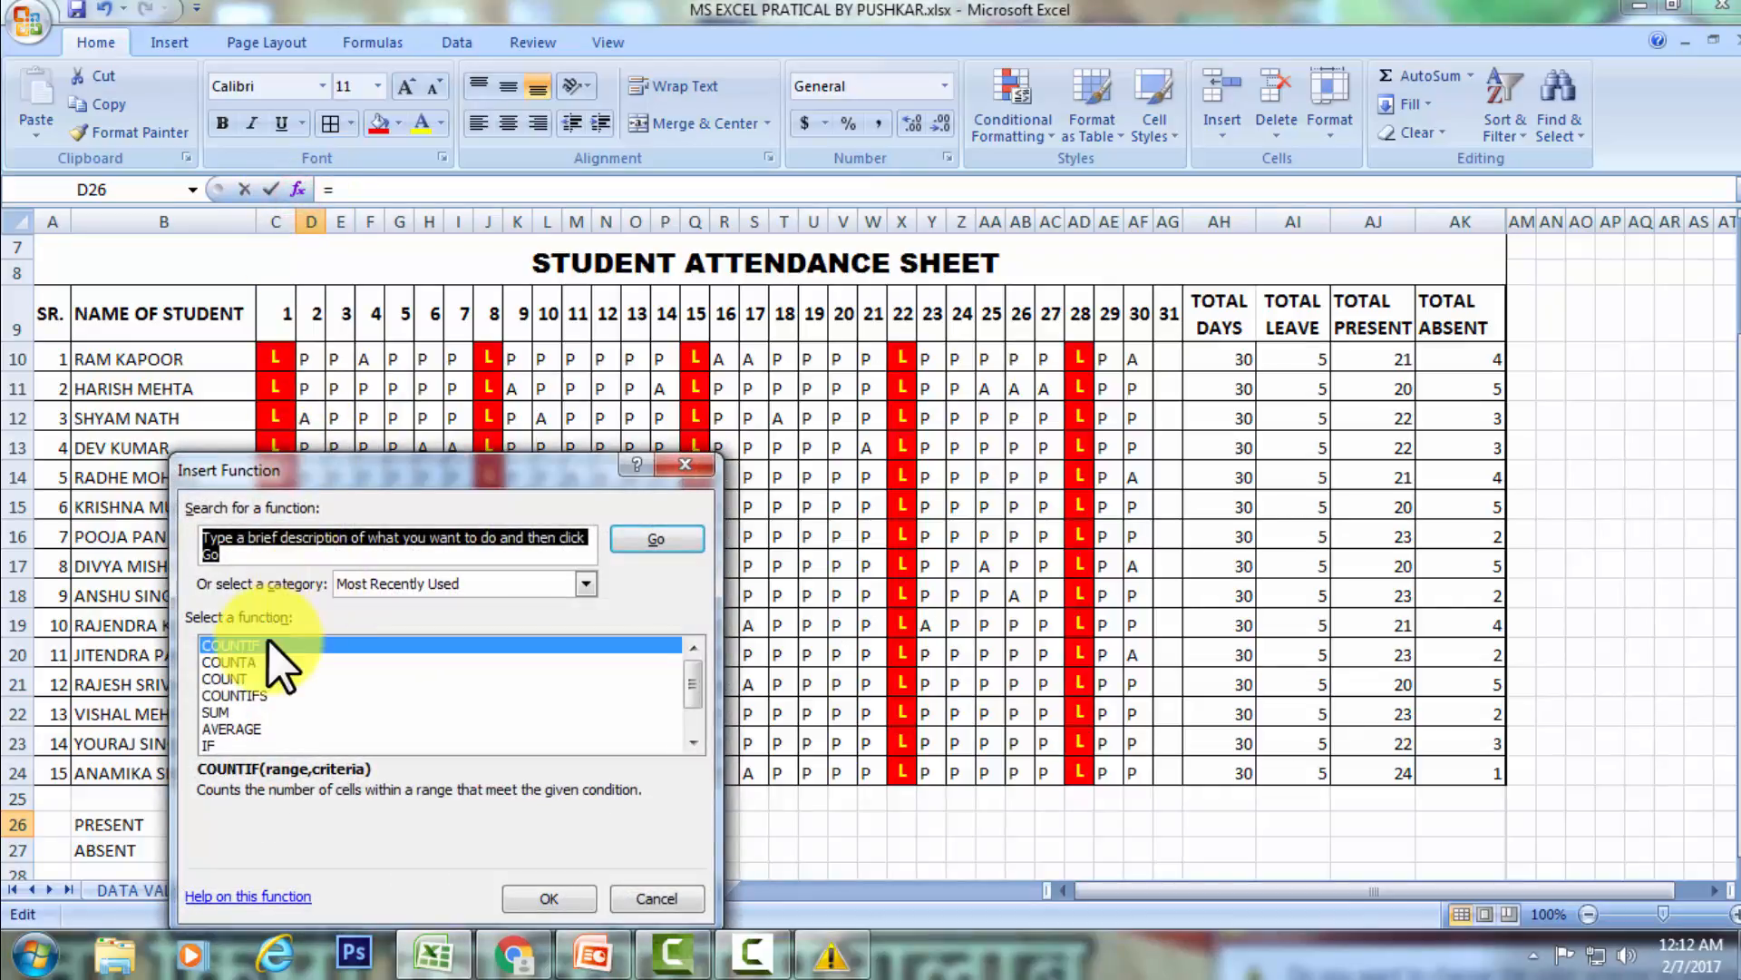
{"action": "left_click", "coordinate": [549, 898]}
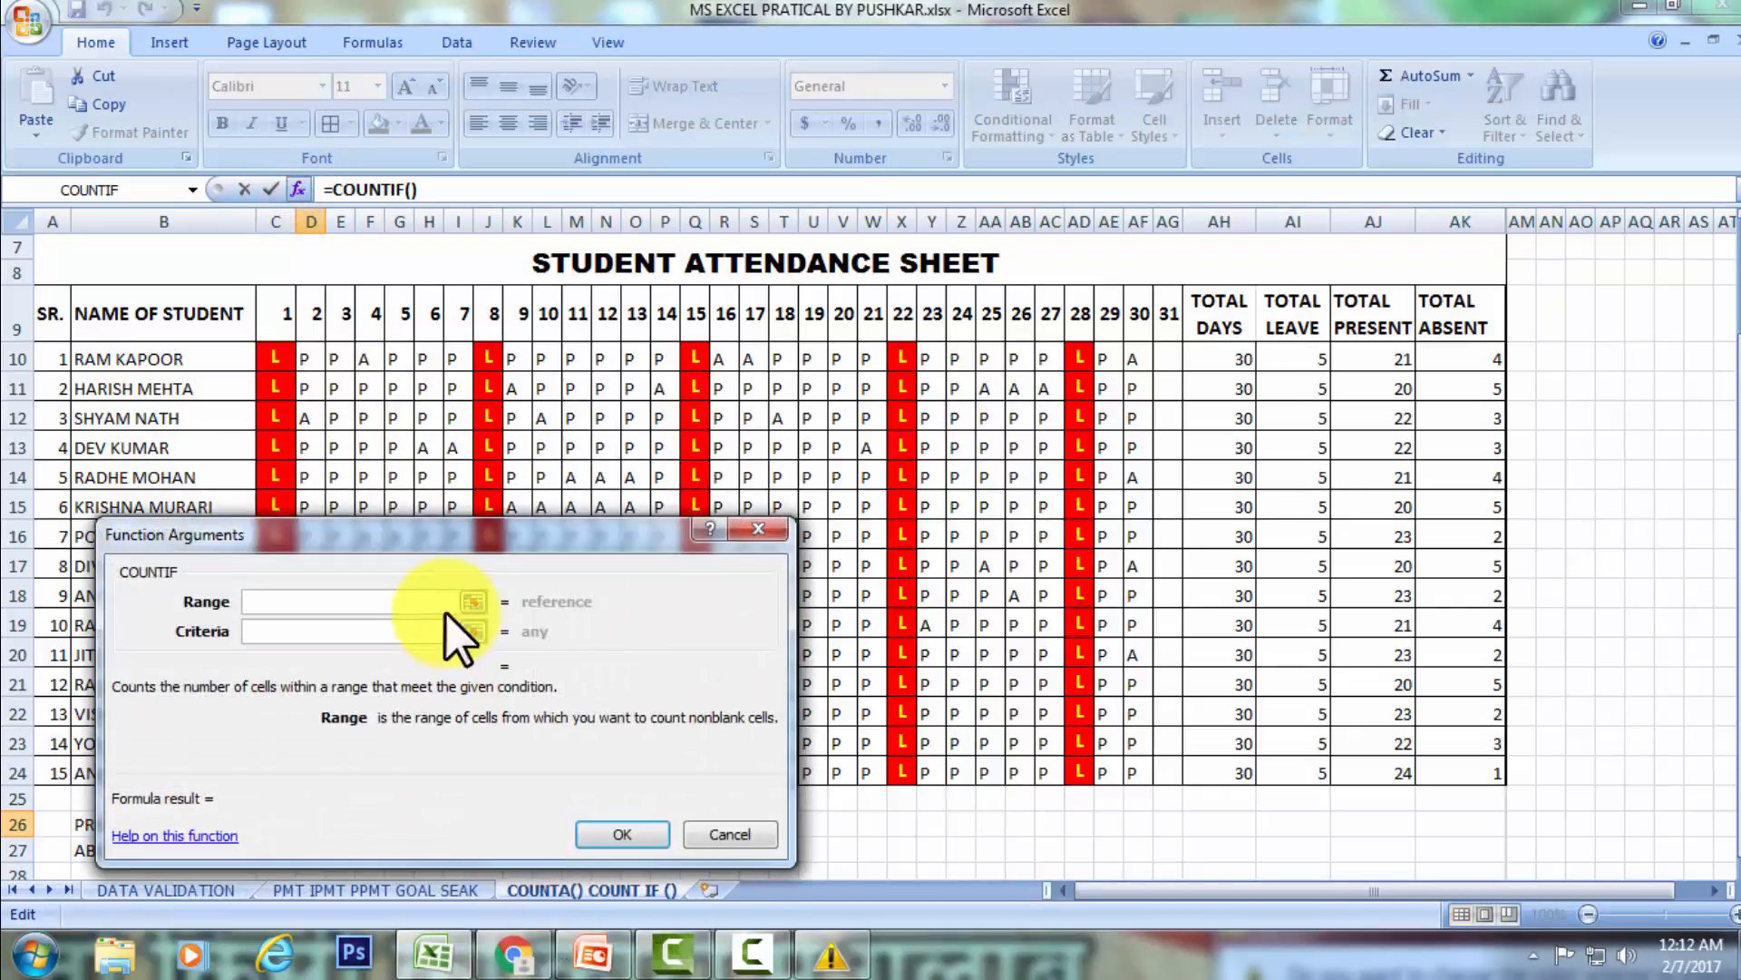
{"action": "left_click_drag", "start_coordinate": [431, 542], "coordinate": [1039, 398]}
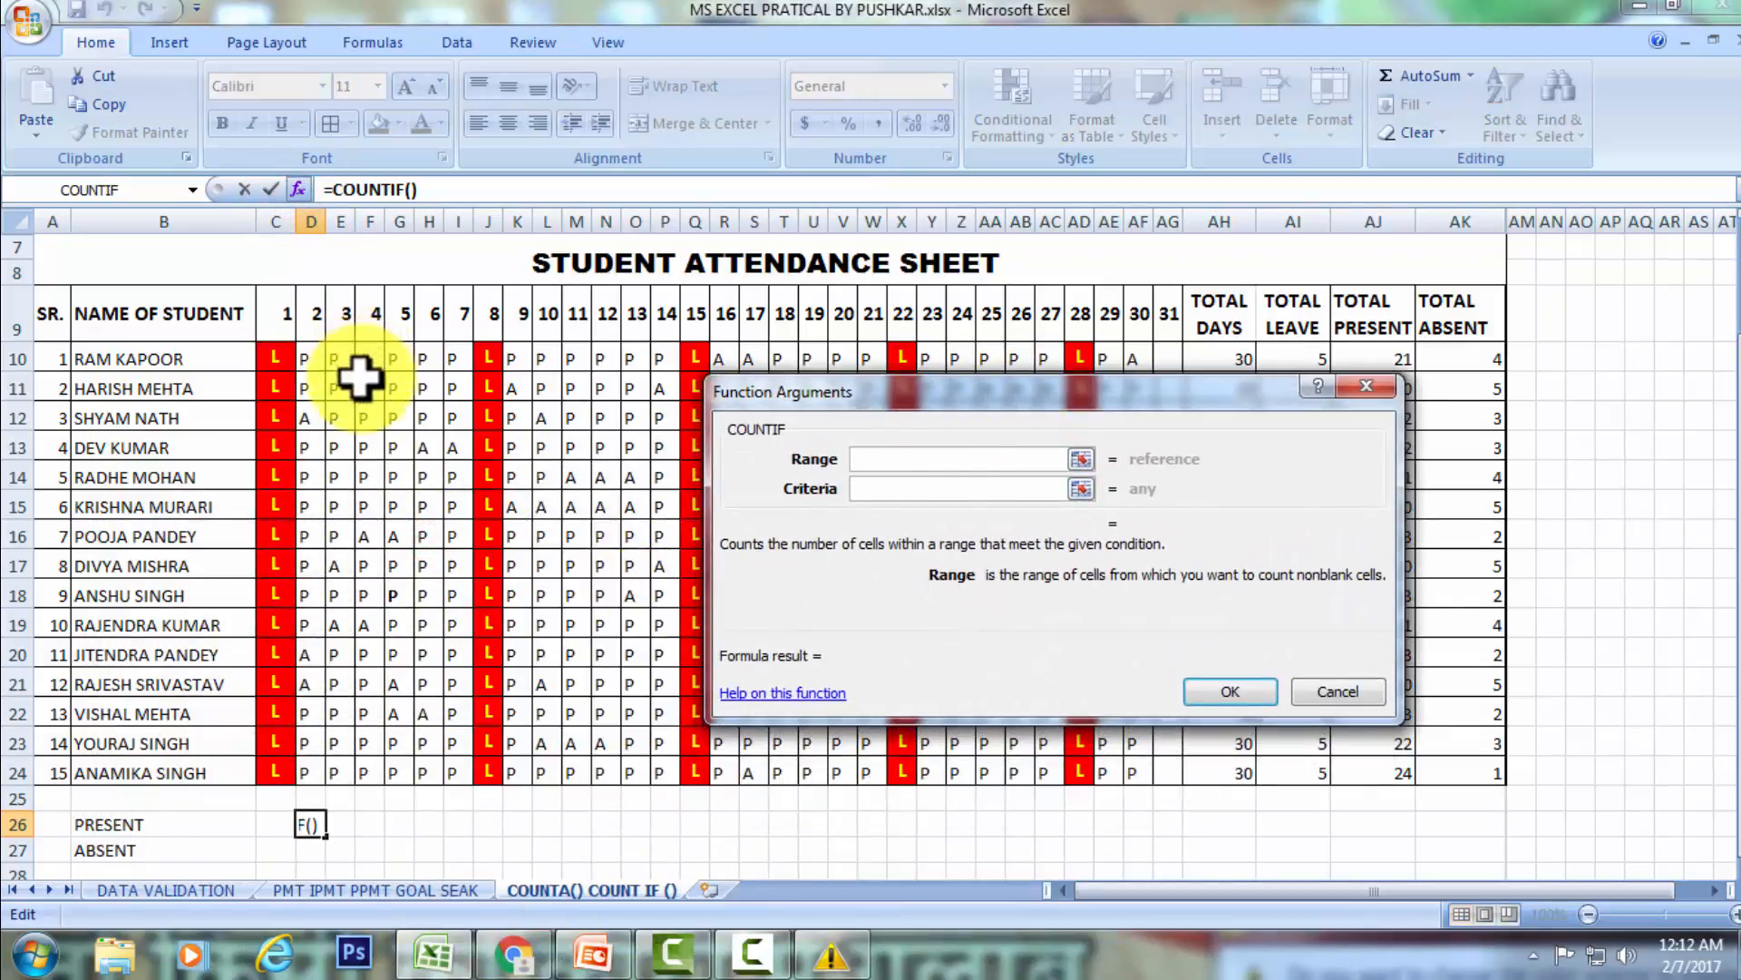
{"action": "left_click_drag", "start_coordinate": [310, 359], "coordinate": [306, 771]}
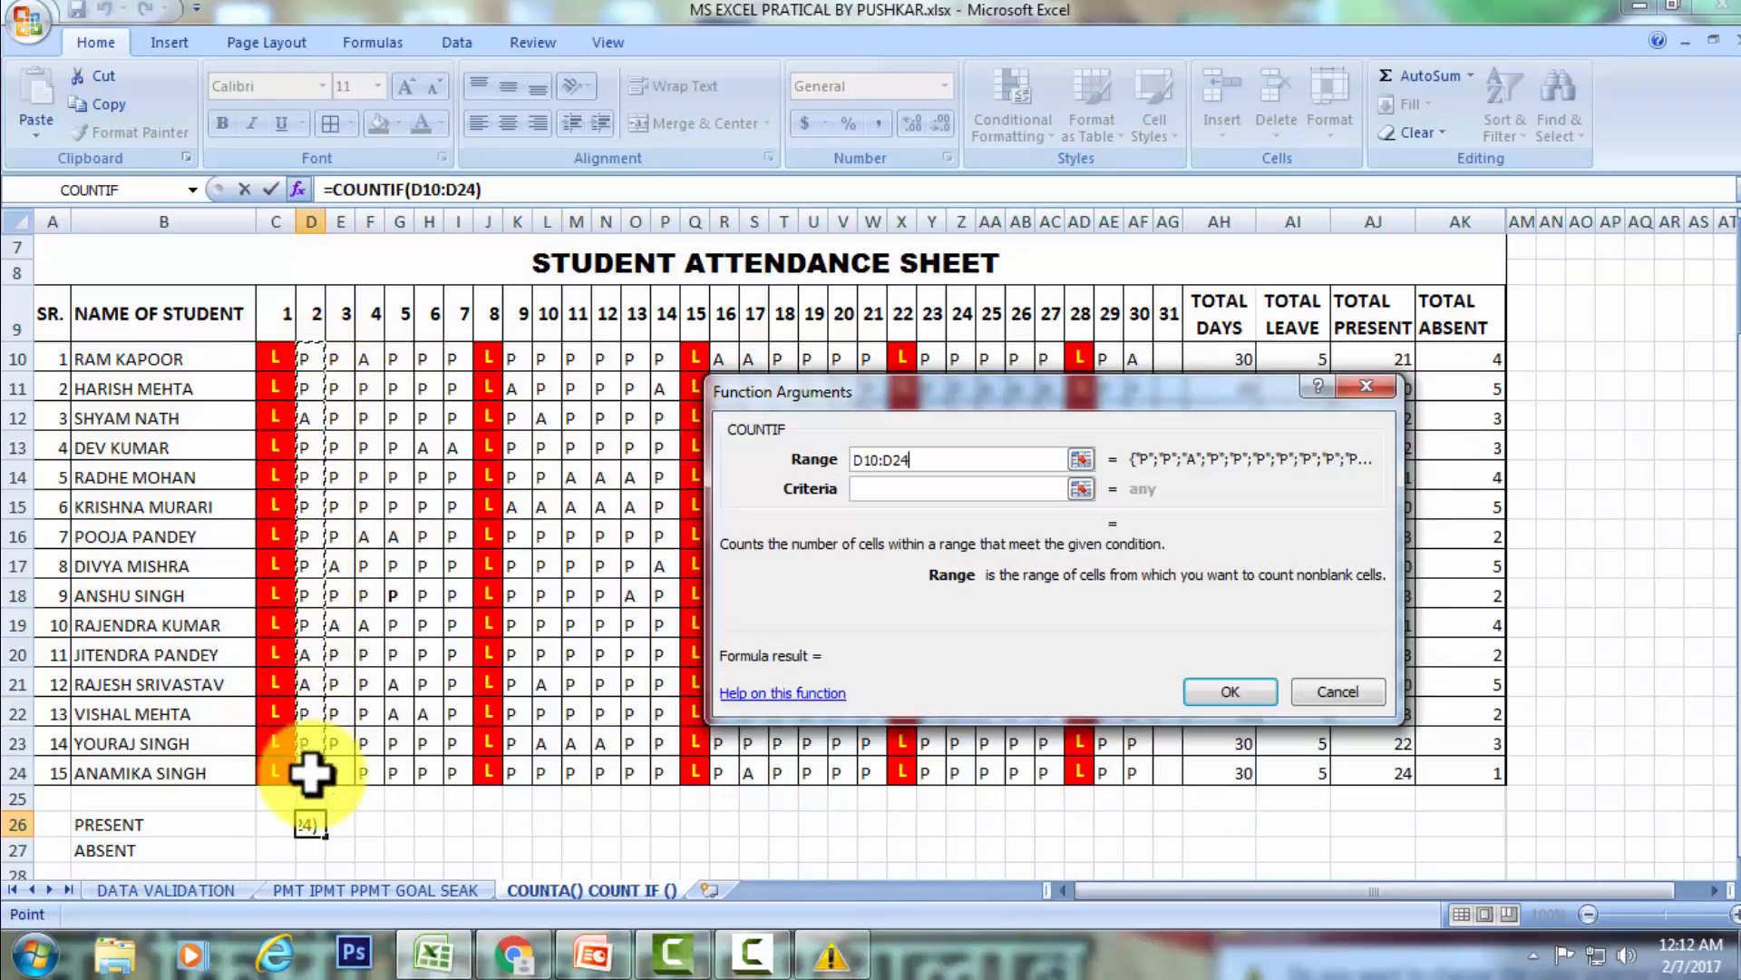
{"action": "left_click", "coordinate": [882, 488]}
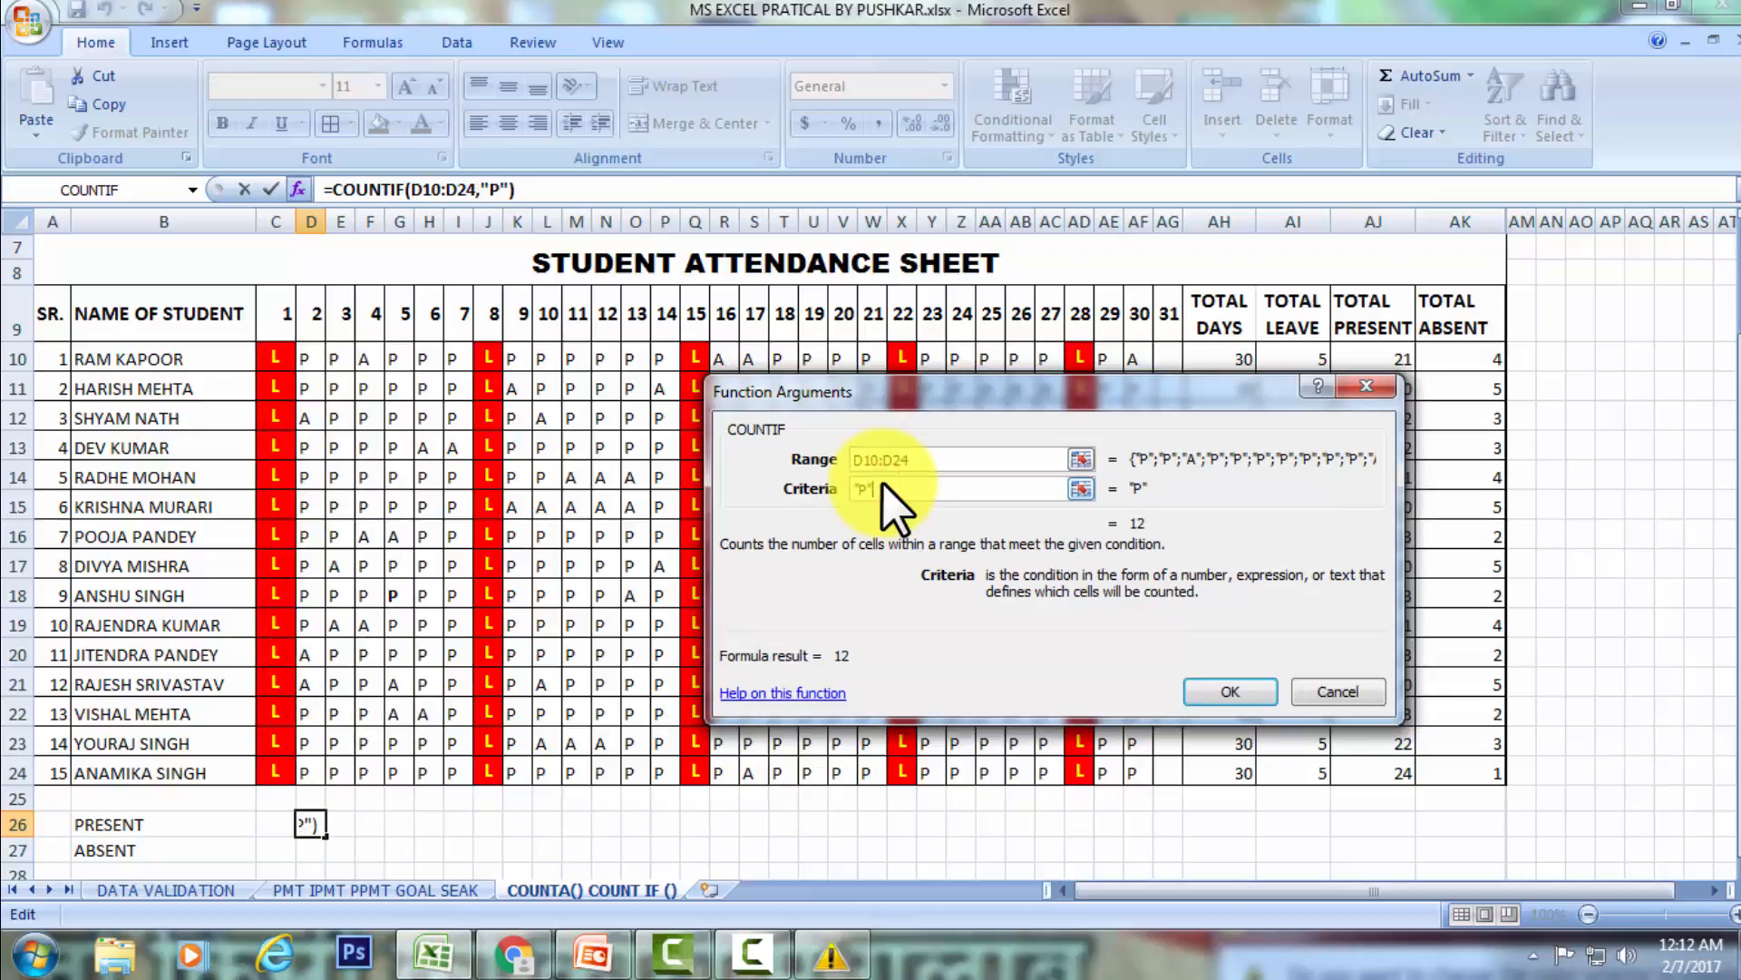
{"action": "left_click", "coordinate": [1215, 698]}
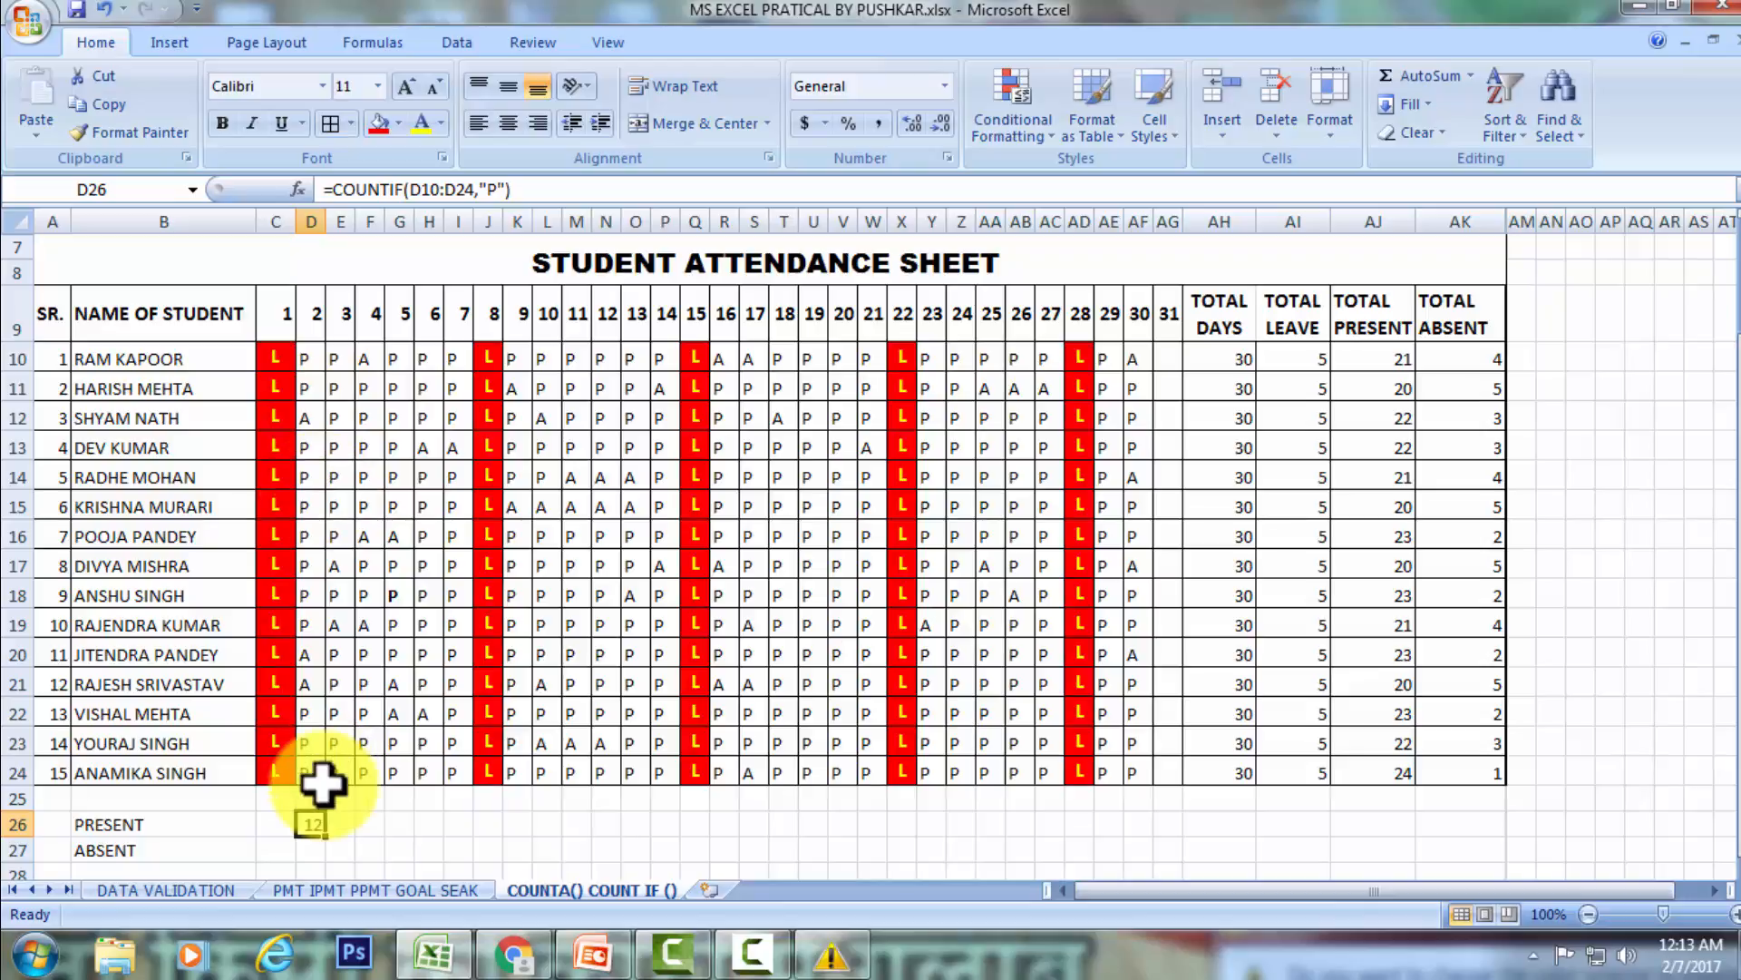
Enter a COUNTIF formula in D27 that counts "A" in D10:D24 for day 2's absent students.
{"action": "left_click", "coordinate": [312, 845]}
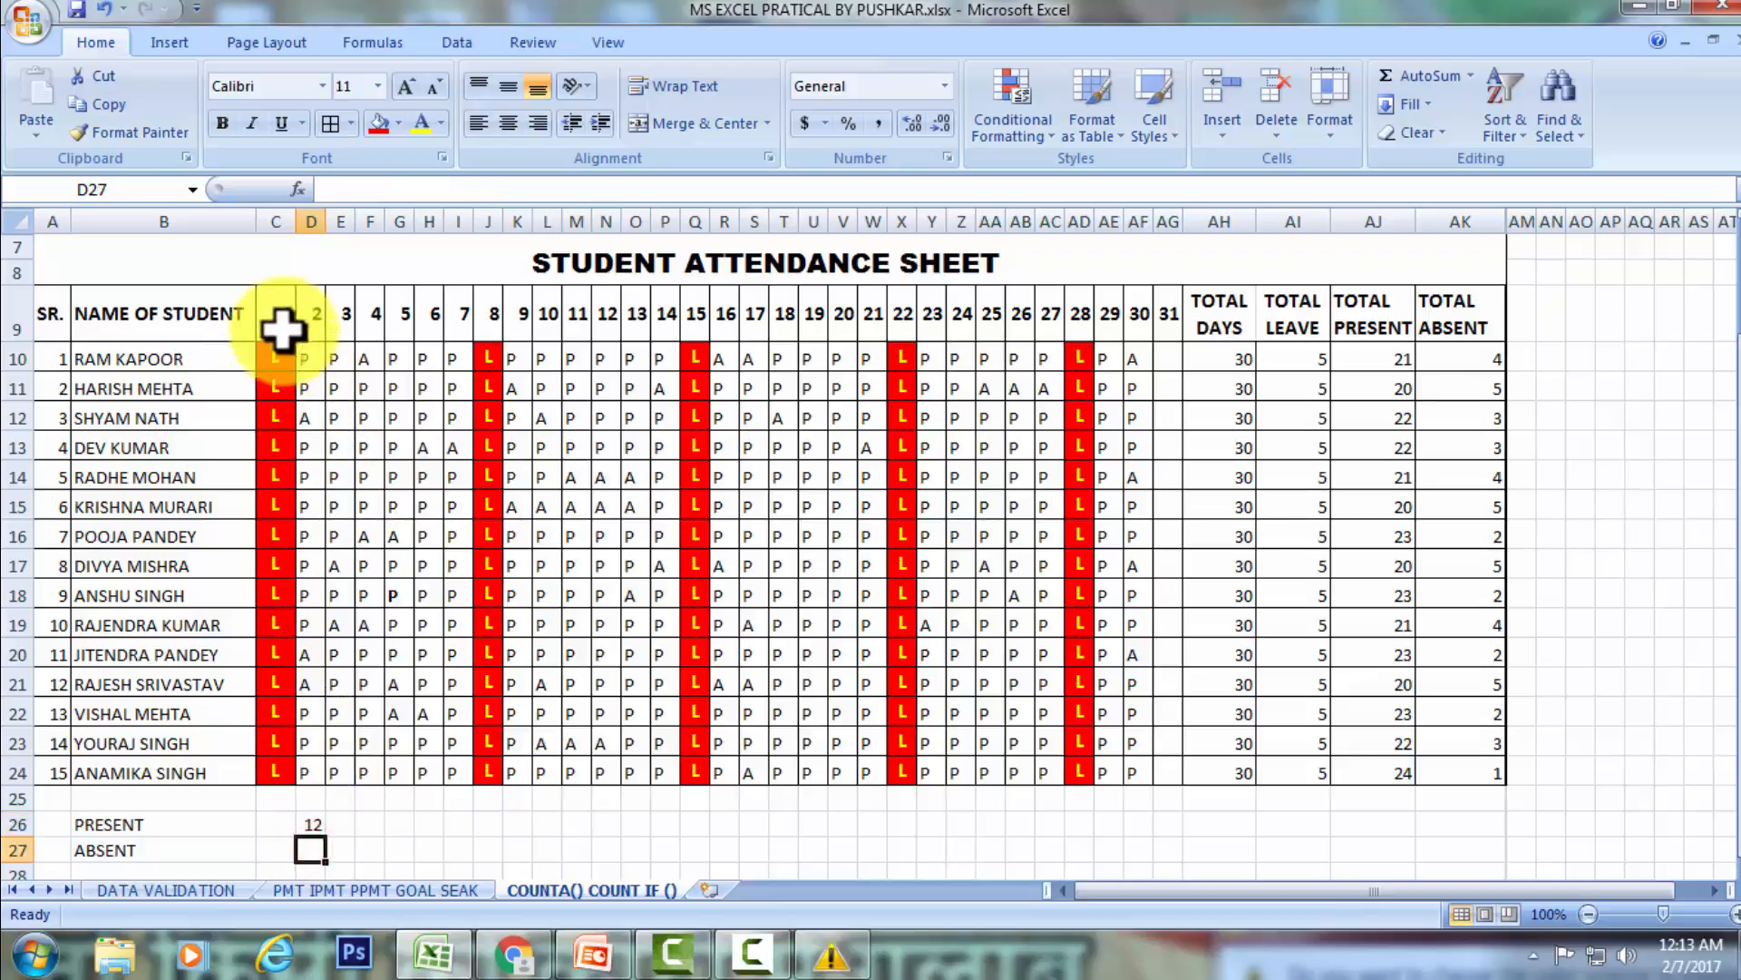
{"action": "left_click", "coordinate": [297, 191]}
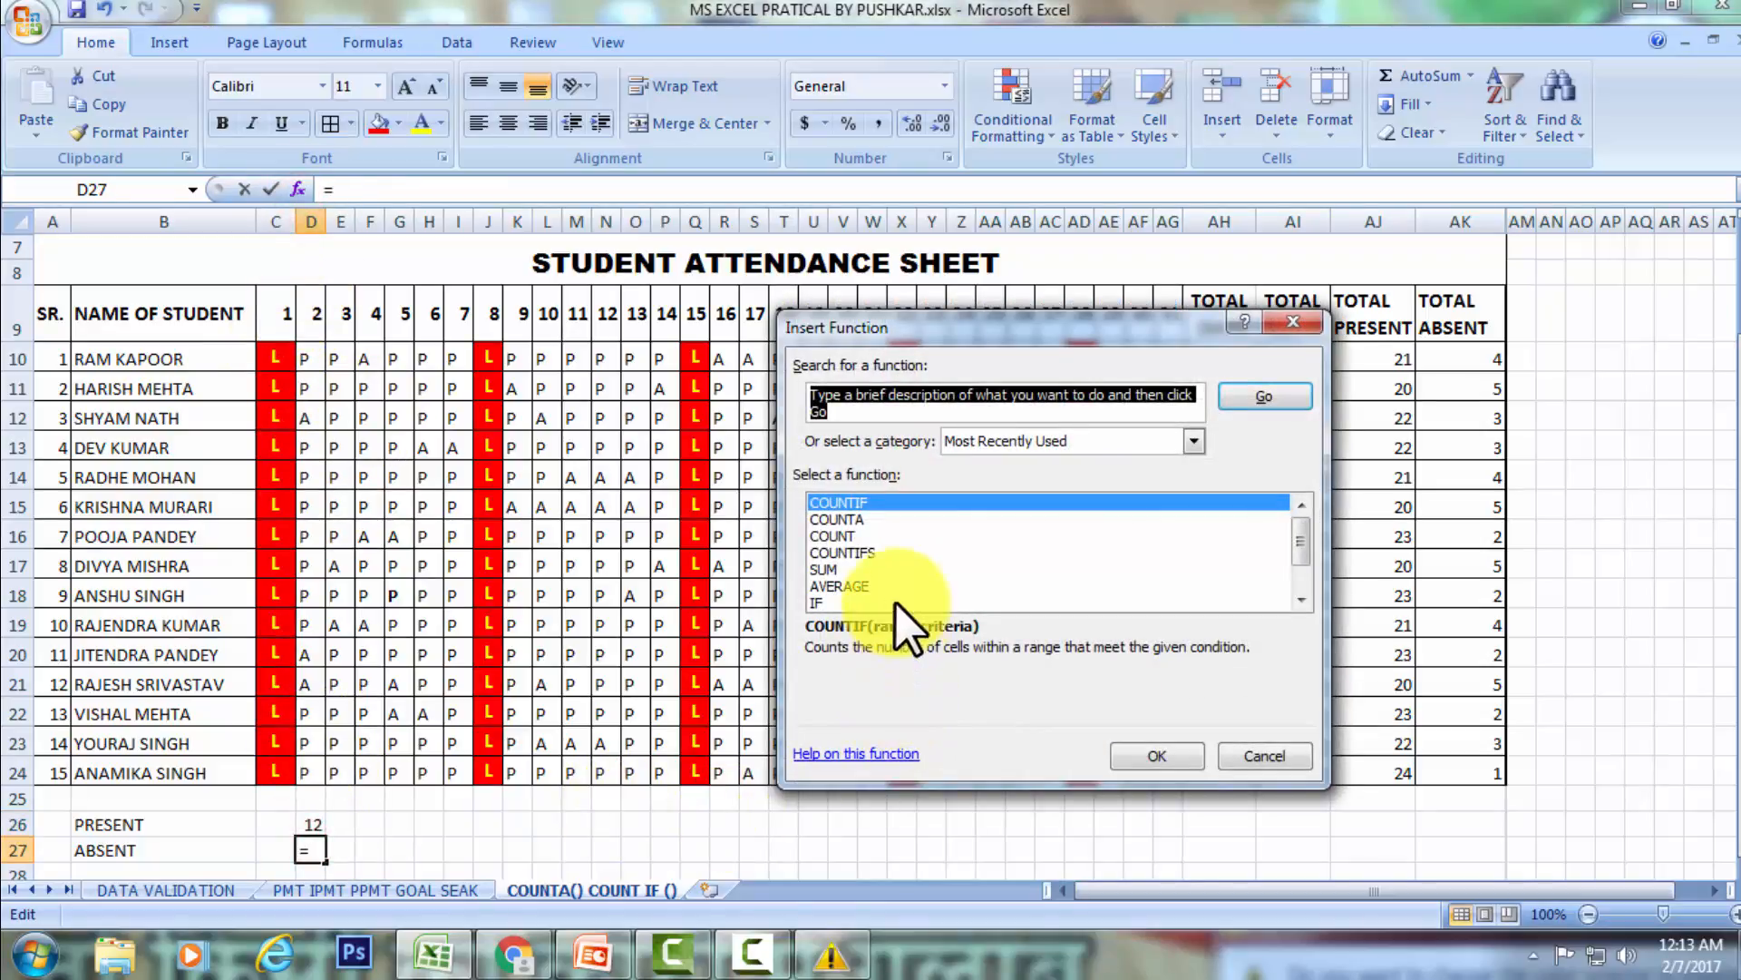
{"action": "left_click", "coordinate": [1160, 757]}
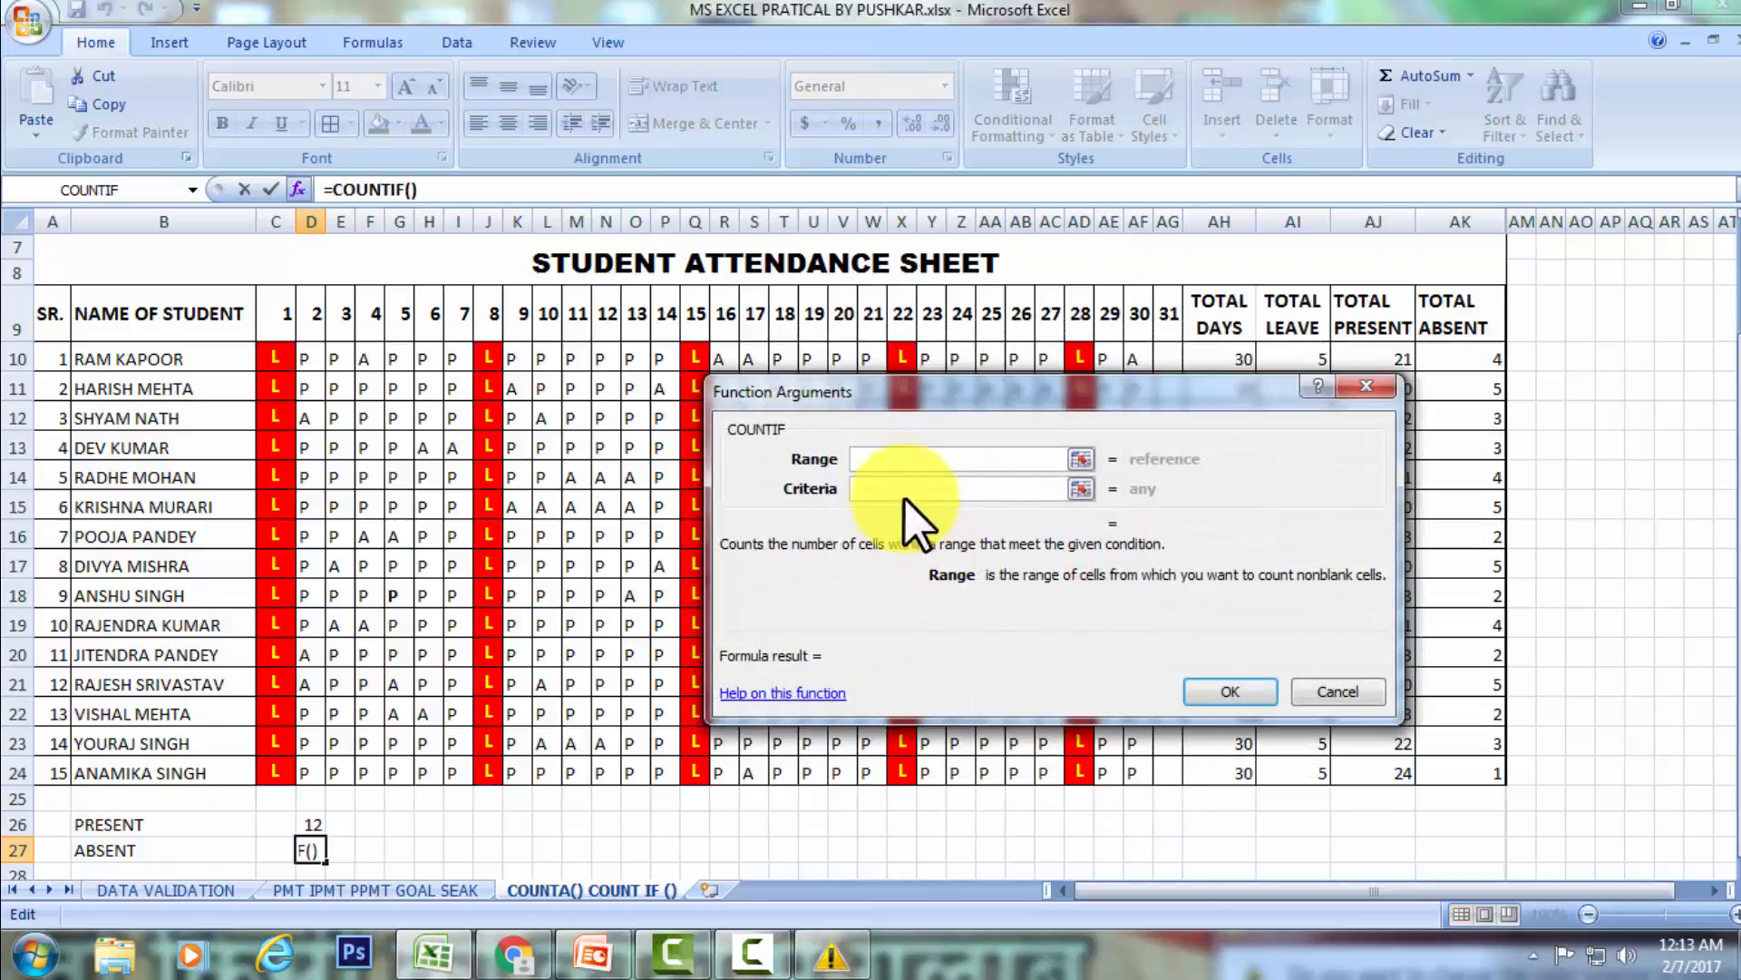
{"action": "left_click_drag", "start_coordinate": [302, 357], "coordinate": [304, 769]}
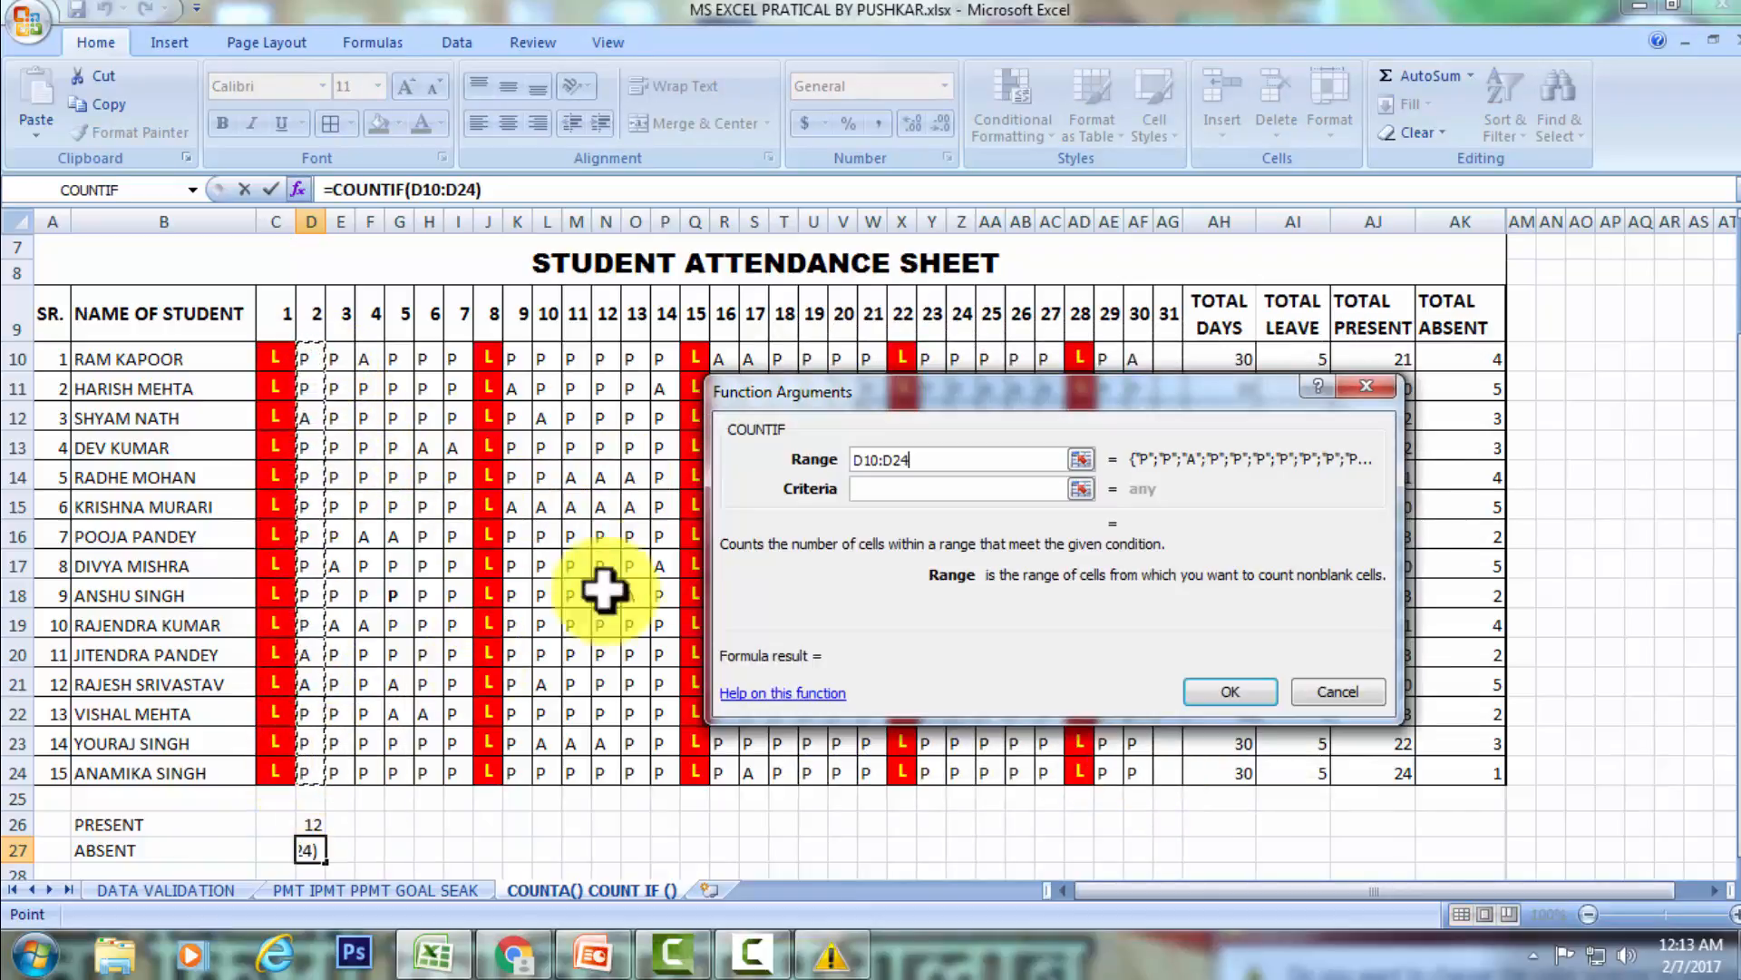
{"action": "left_click", "coordinate": [889, 488]}
{"action": "type", "text": "\""}
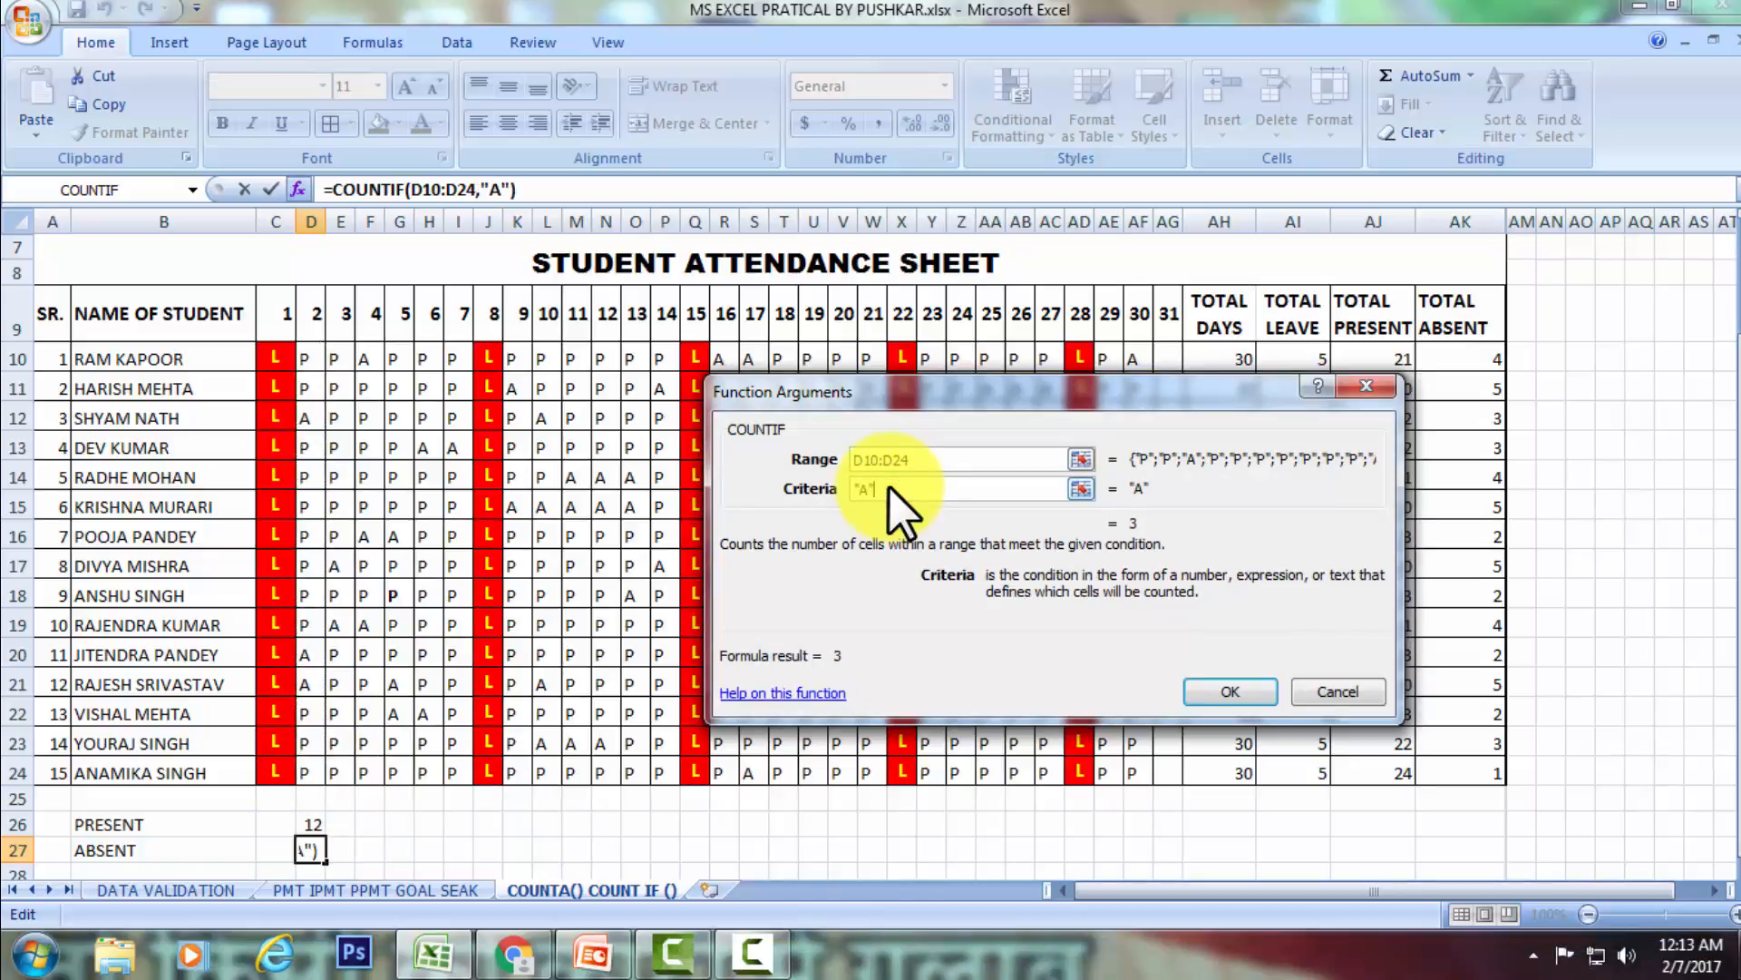
{"action": "type", "text": "A\""}
{"action": "left_click", "coordinate": [1232, 693]}
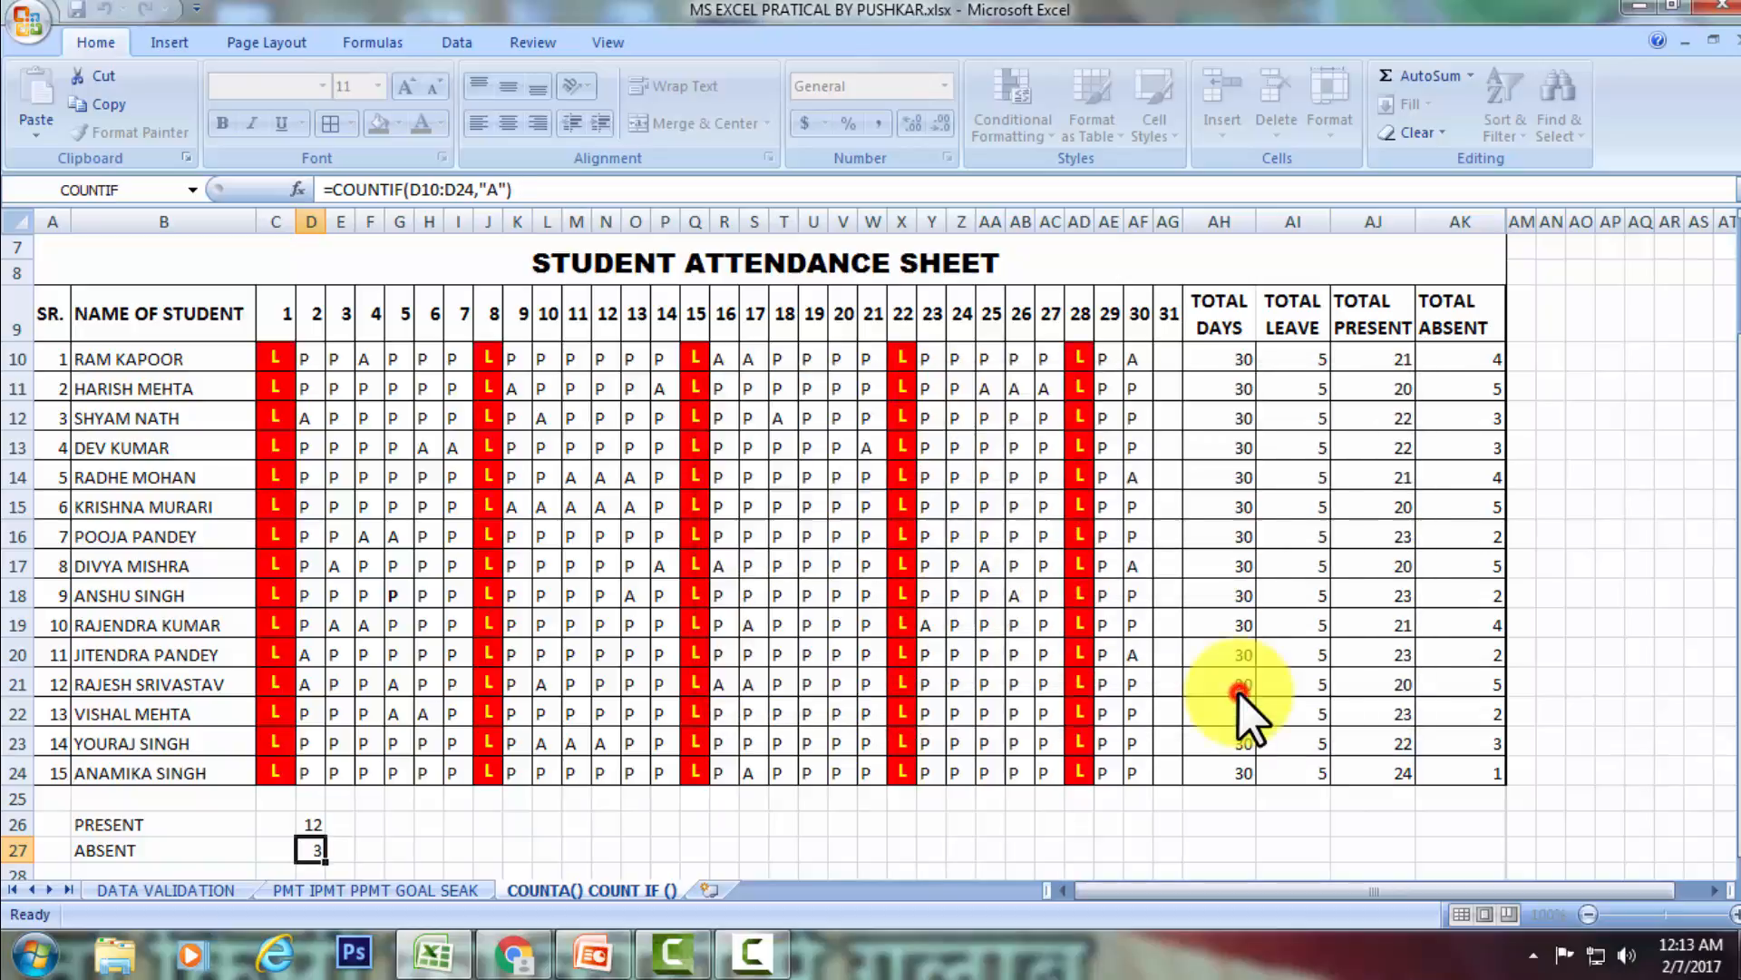
Copy the present and absent formulas from D26:D27 across to column AF for the remaining days.
{"action": "left_click", "coordinate": [330, 827]}
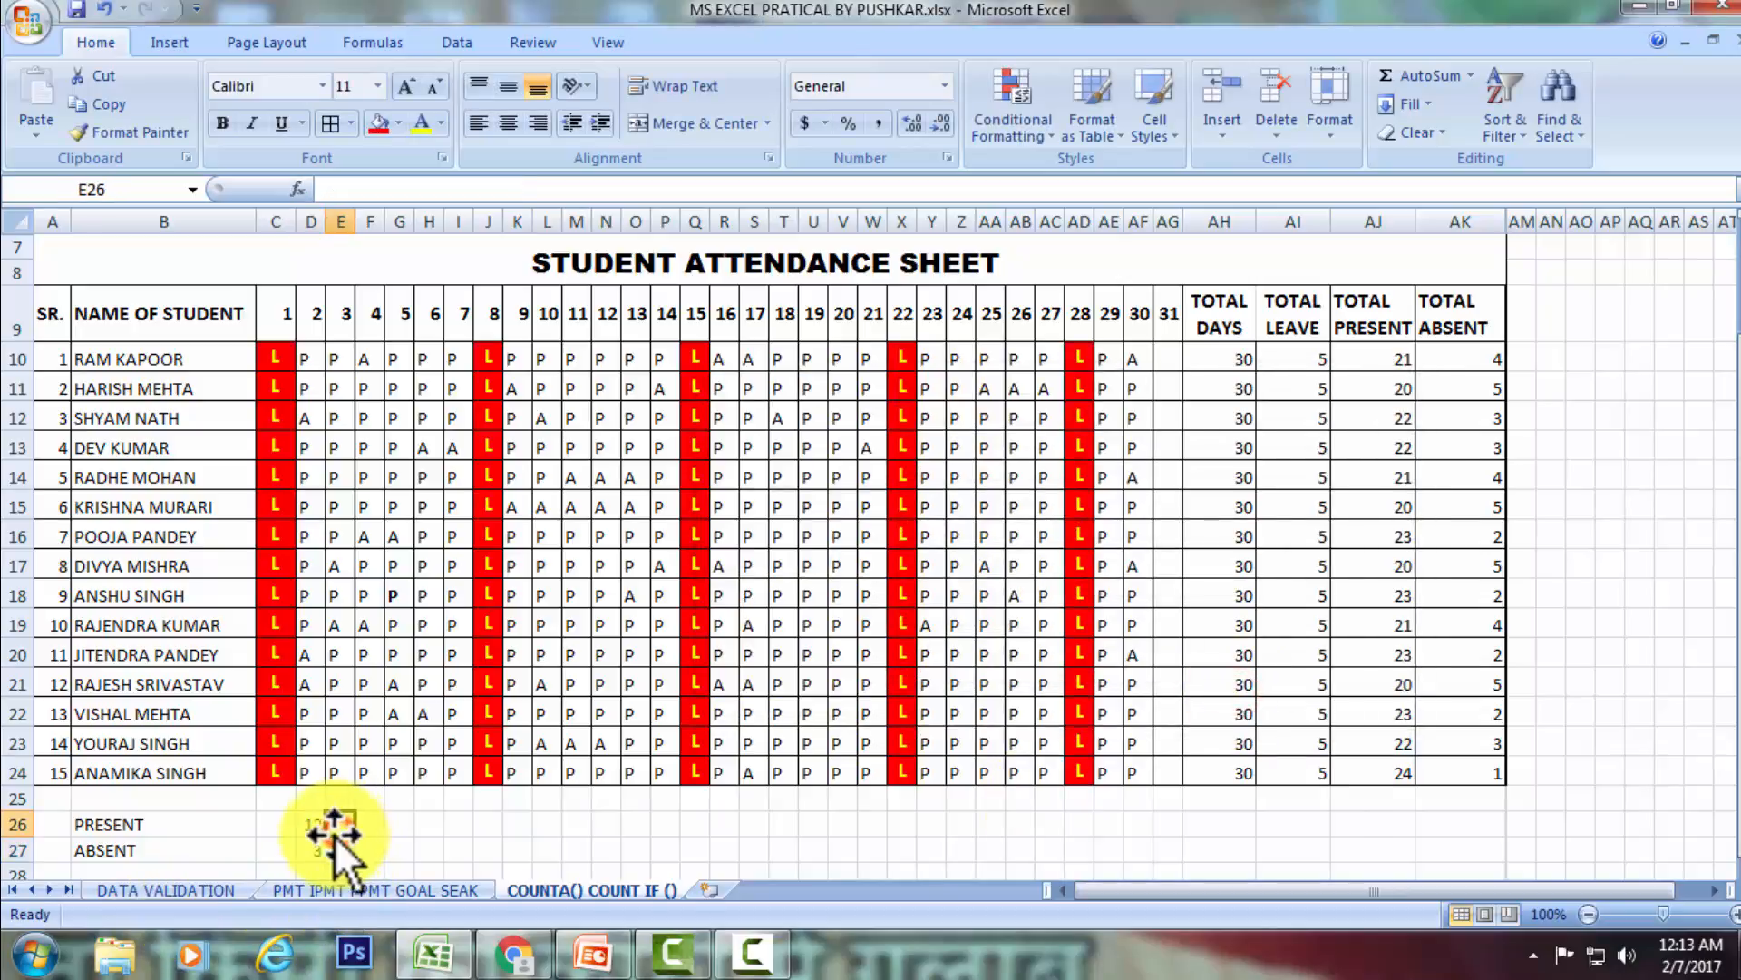
{"action": "left_click_drag", "start_coordinate": [313, 823], "coordinate": [1152, 854]}
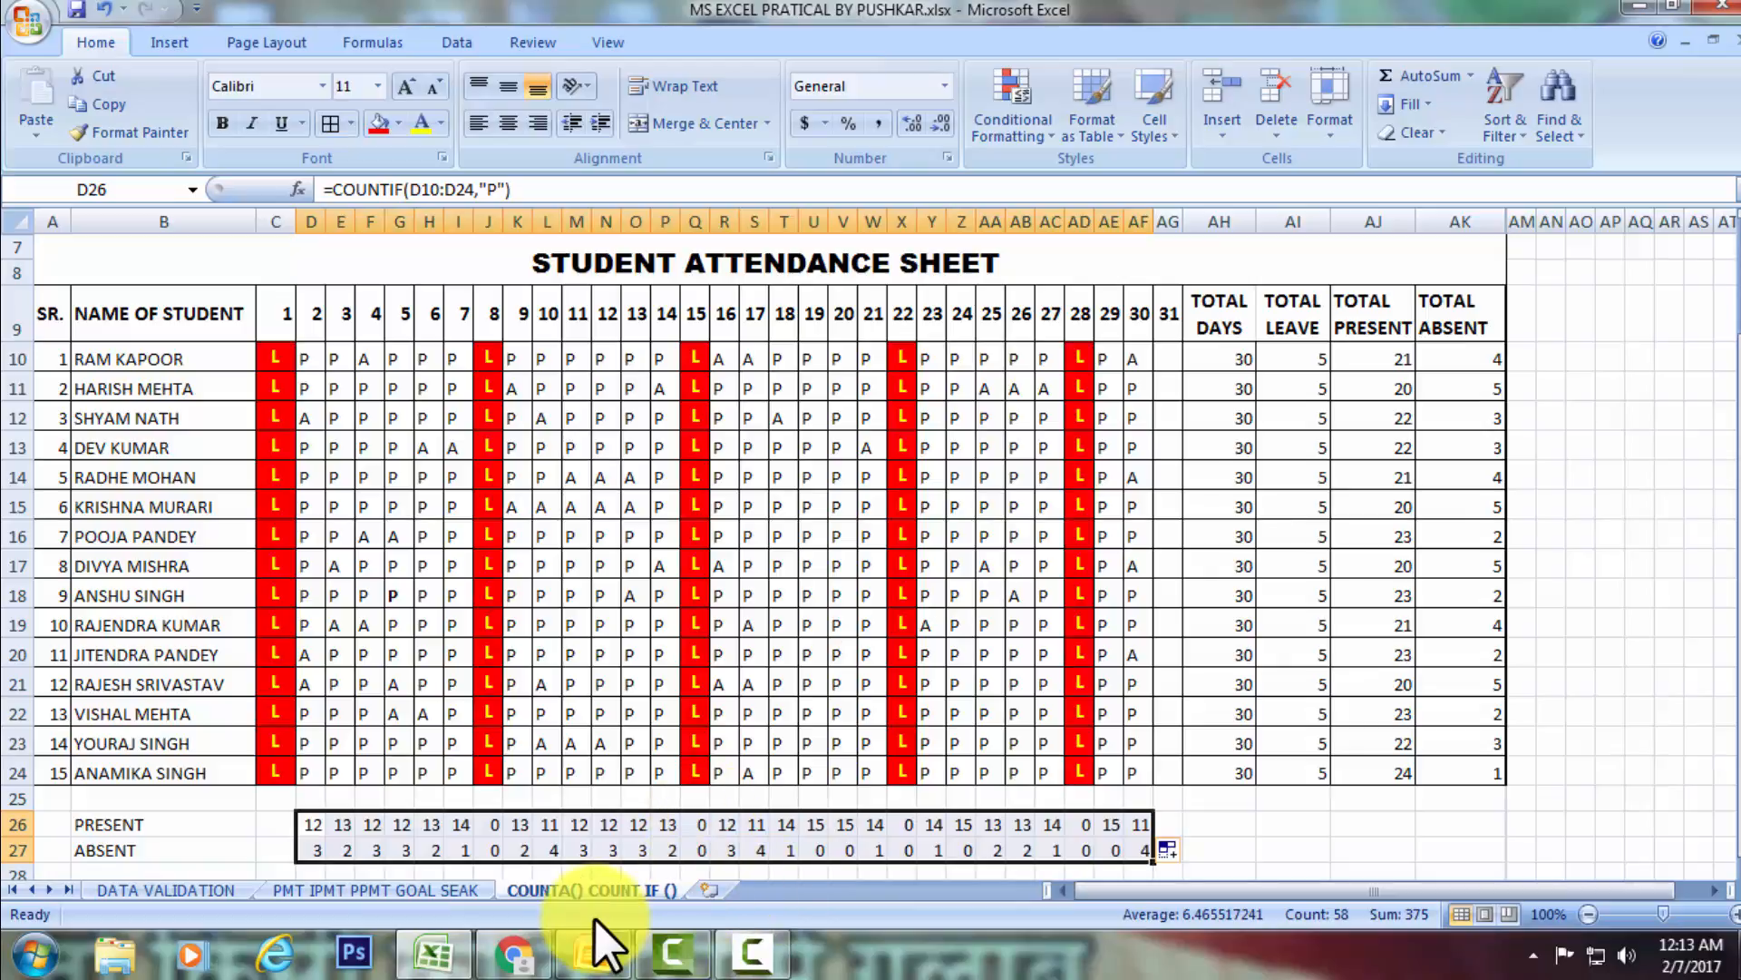
Clear the present and absent counts in rows 26 and 27 under the leave days 8, 15, 22 and 28.
{"action": "left_click_drag", "start_coordinate": [491, 823], "coordinate": [491, 849]}
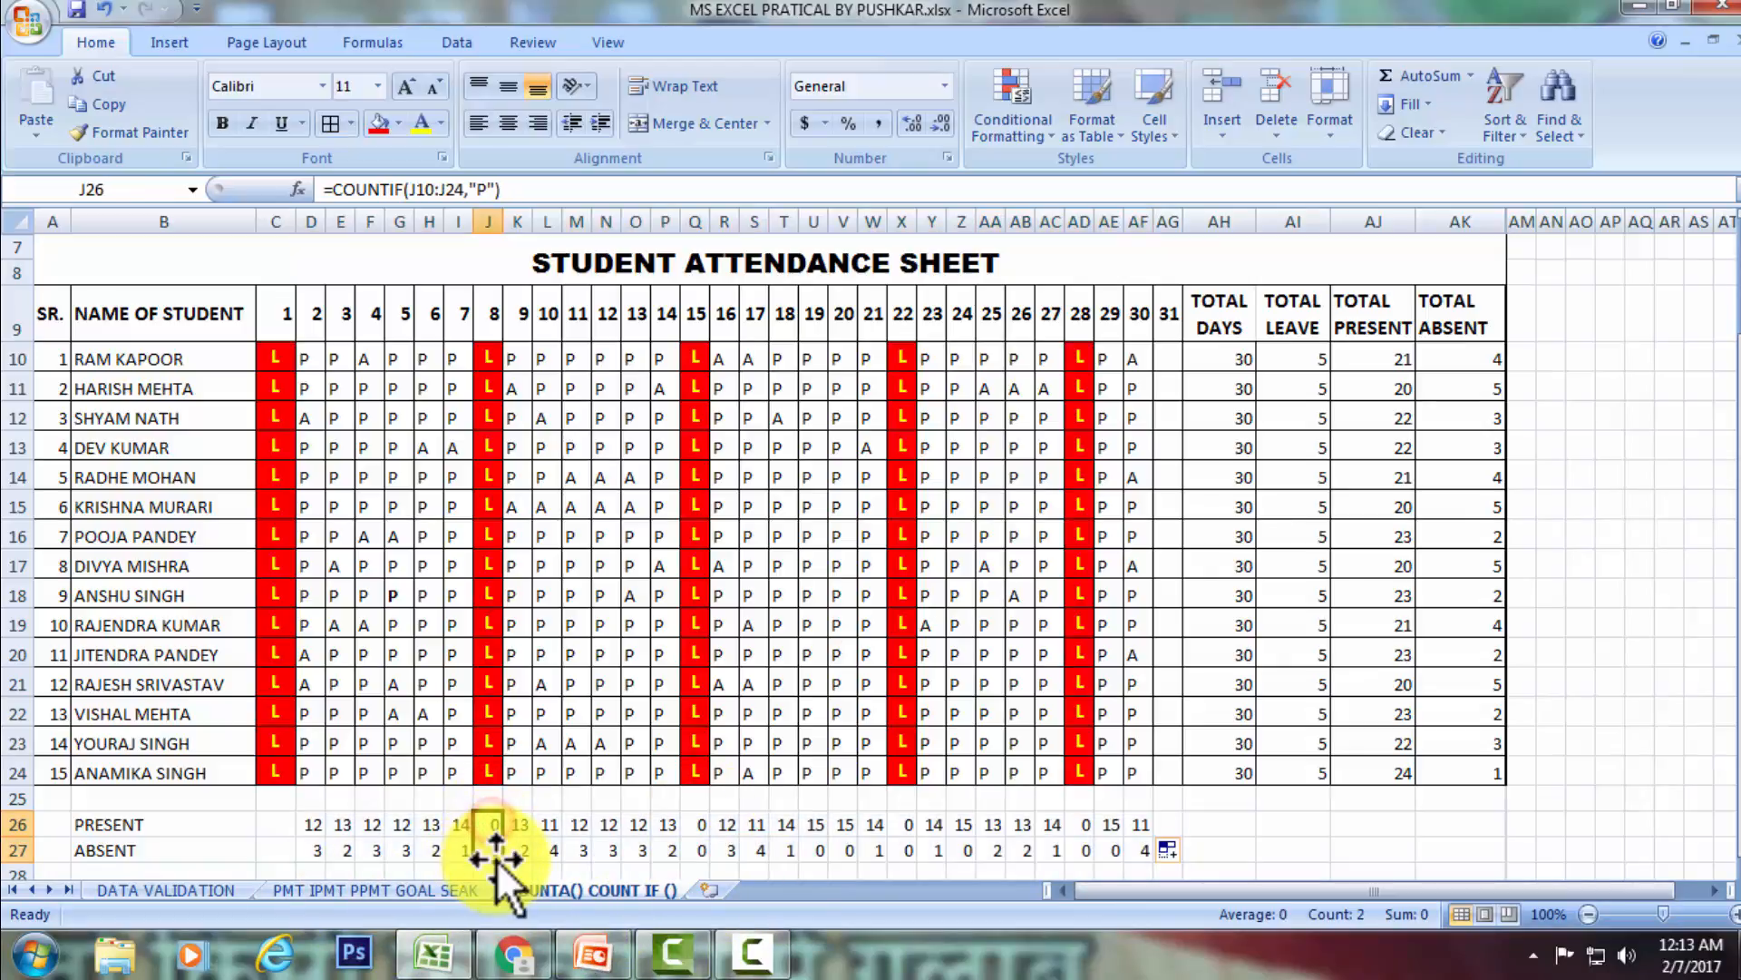
{"action": "key", "text": "Delete"}
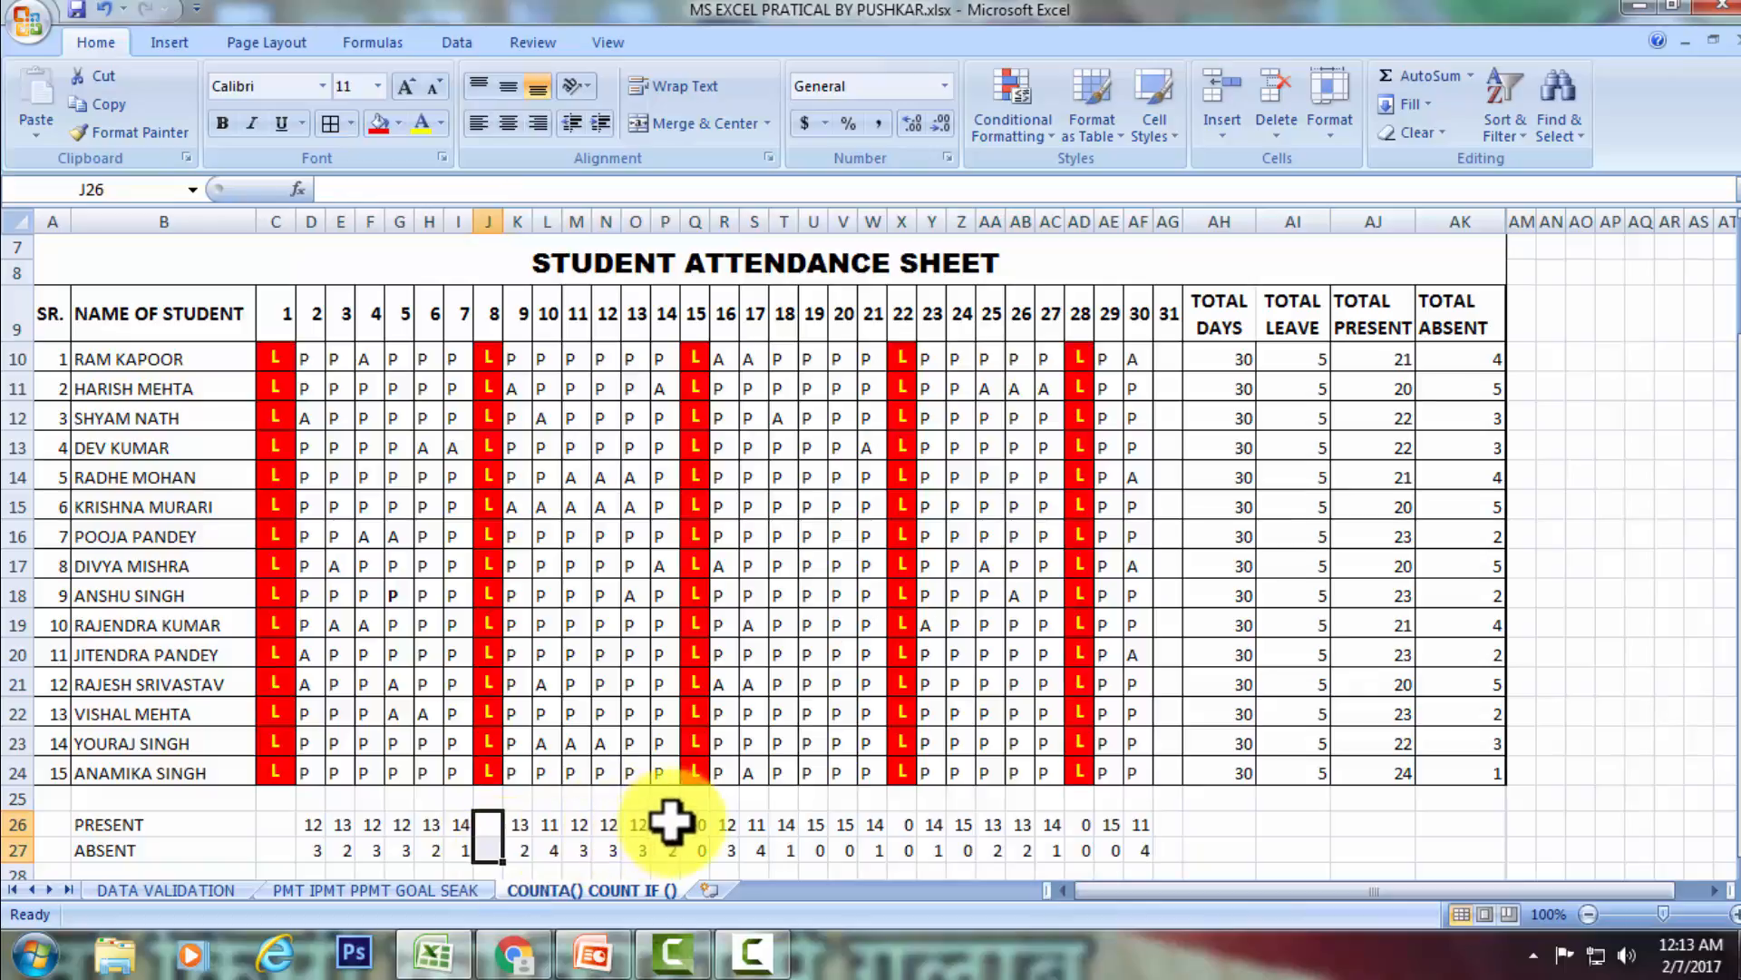
{"action": "left_click_drag", "start_coordinate": [694, 824], "coordinate": [701, 848]}
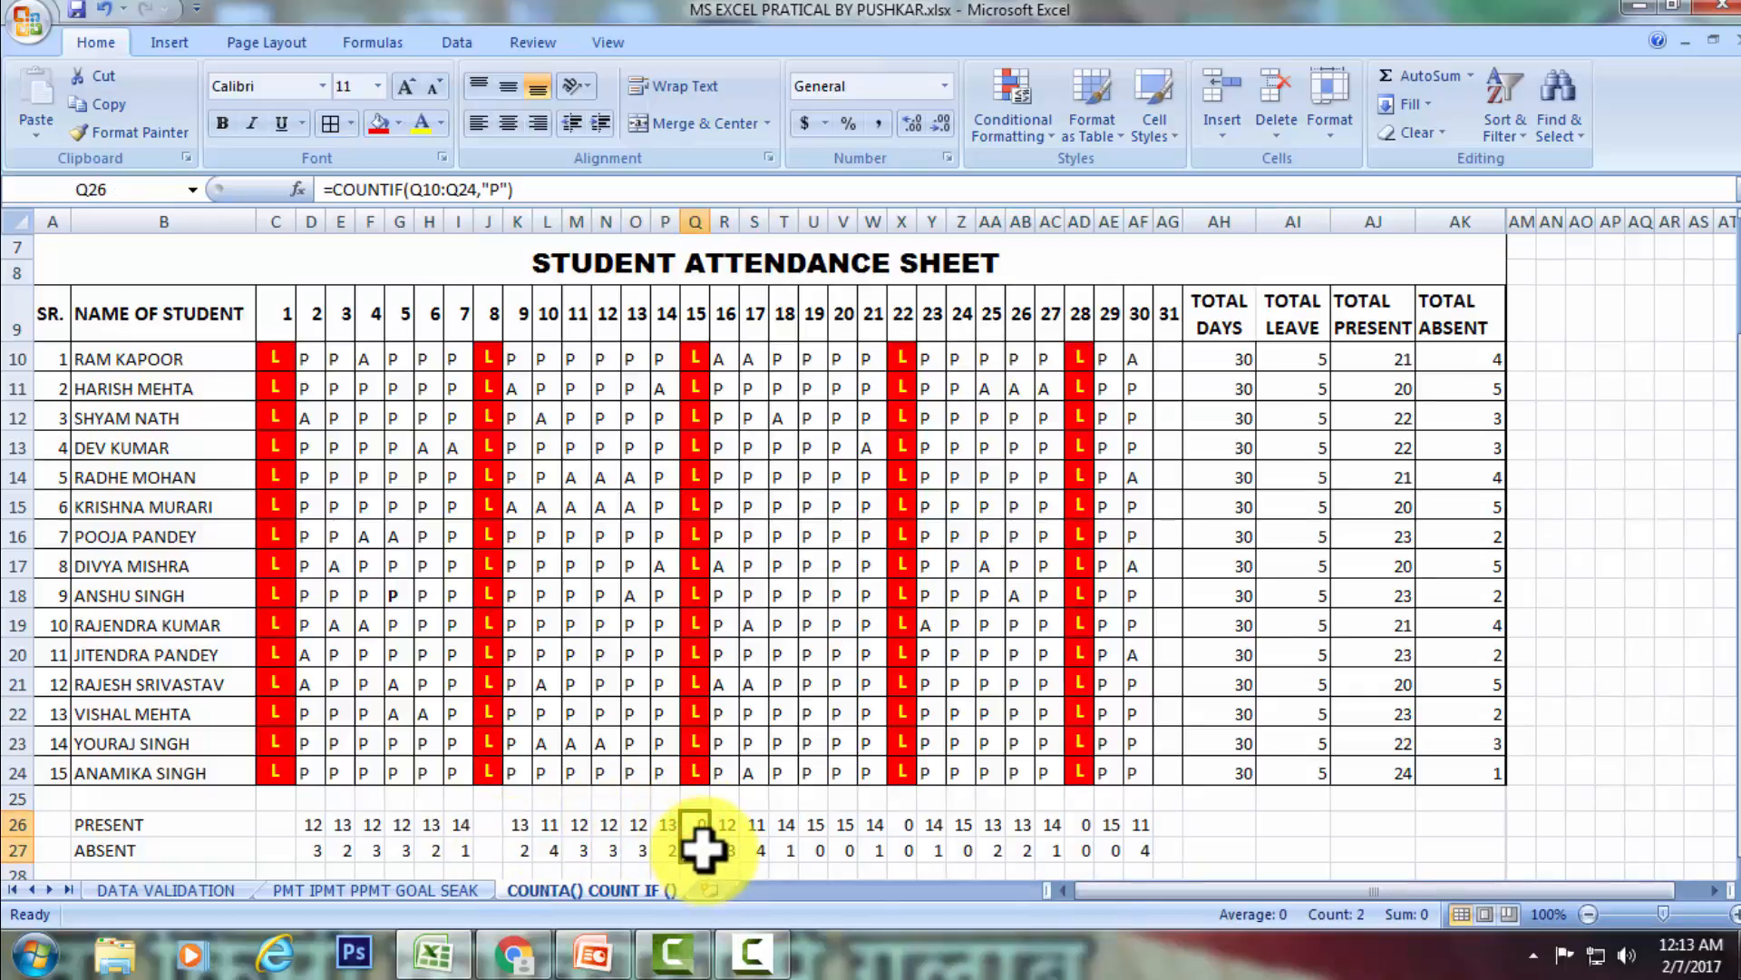
{"action": "key", "text": "Delete"}
{"action": "left_click", "coordinate": [901, 826]}
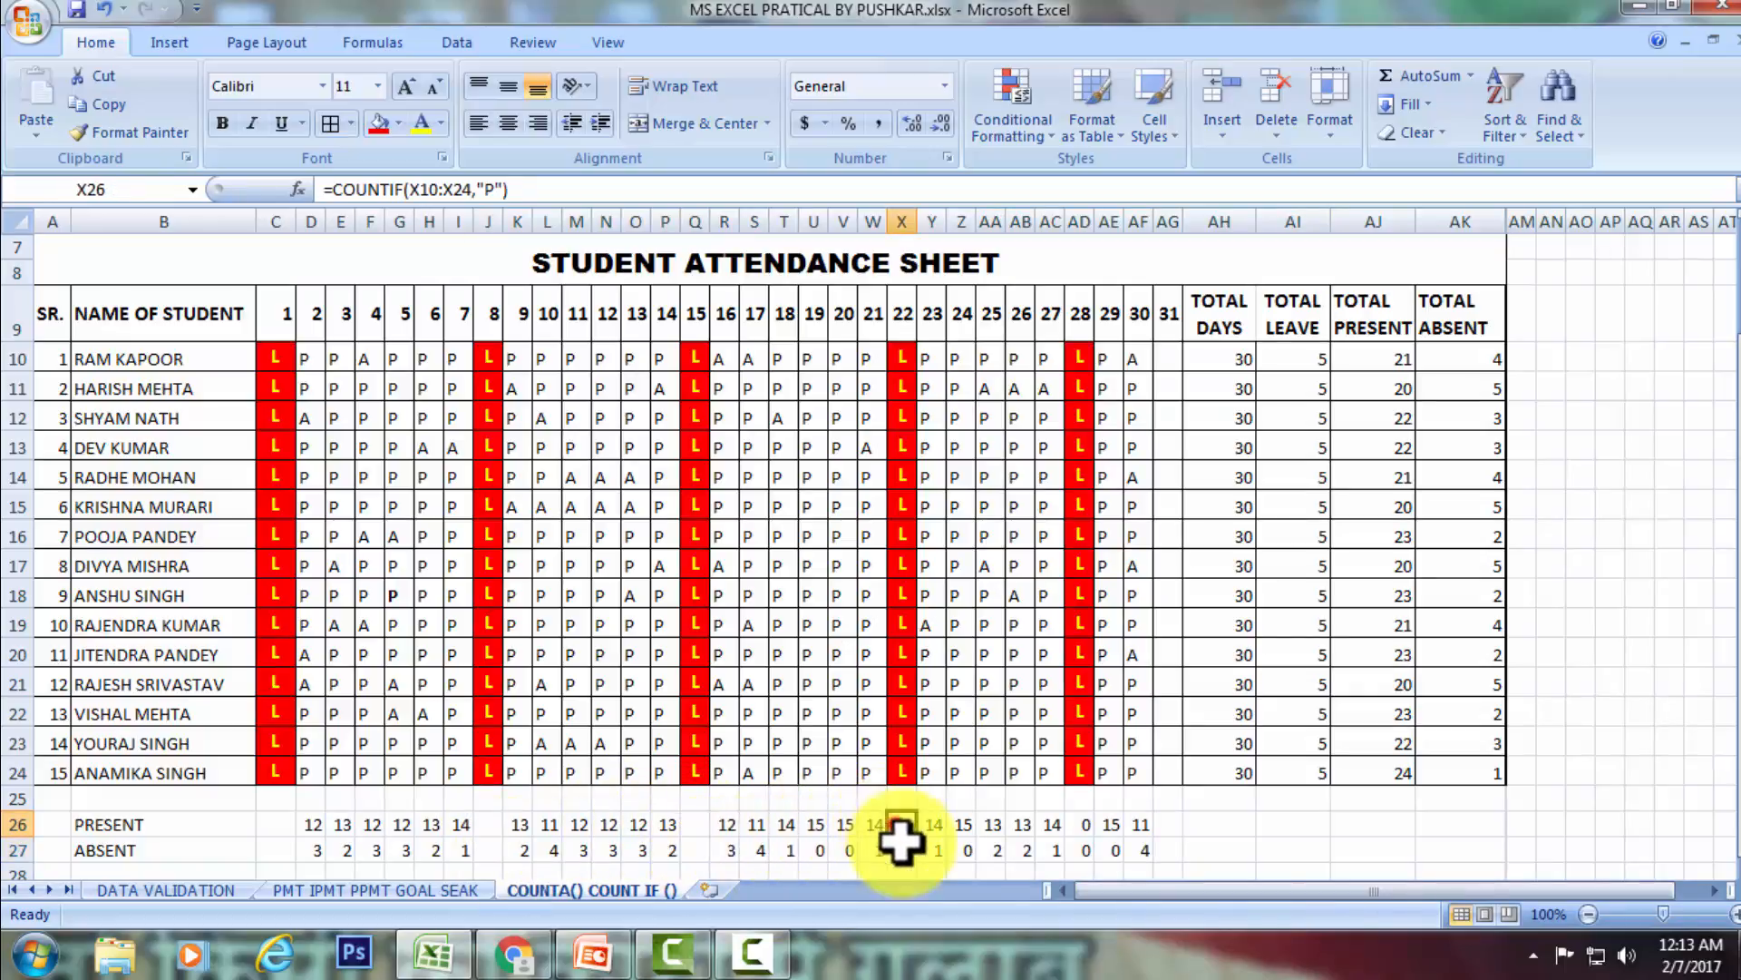
{"action": "left_click_drag", "start_coordinate": [901, 839], "coordinate": [904, 853]}
{"action": "key", "text": "Delete"}
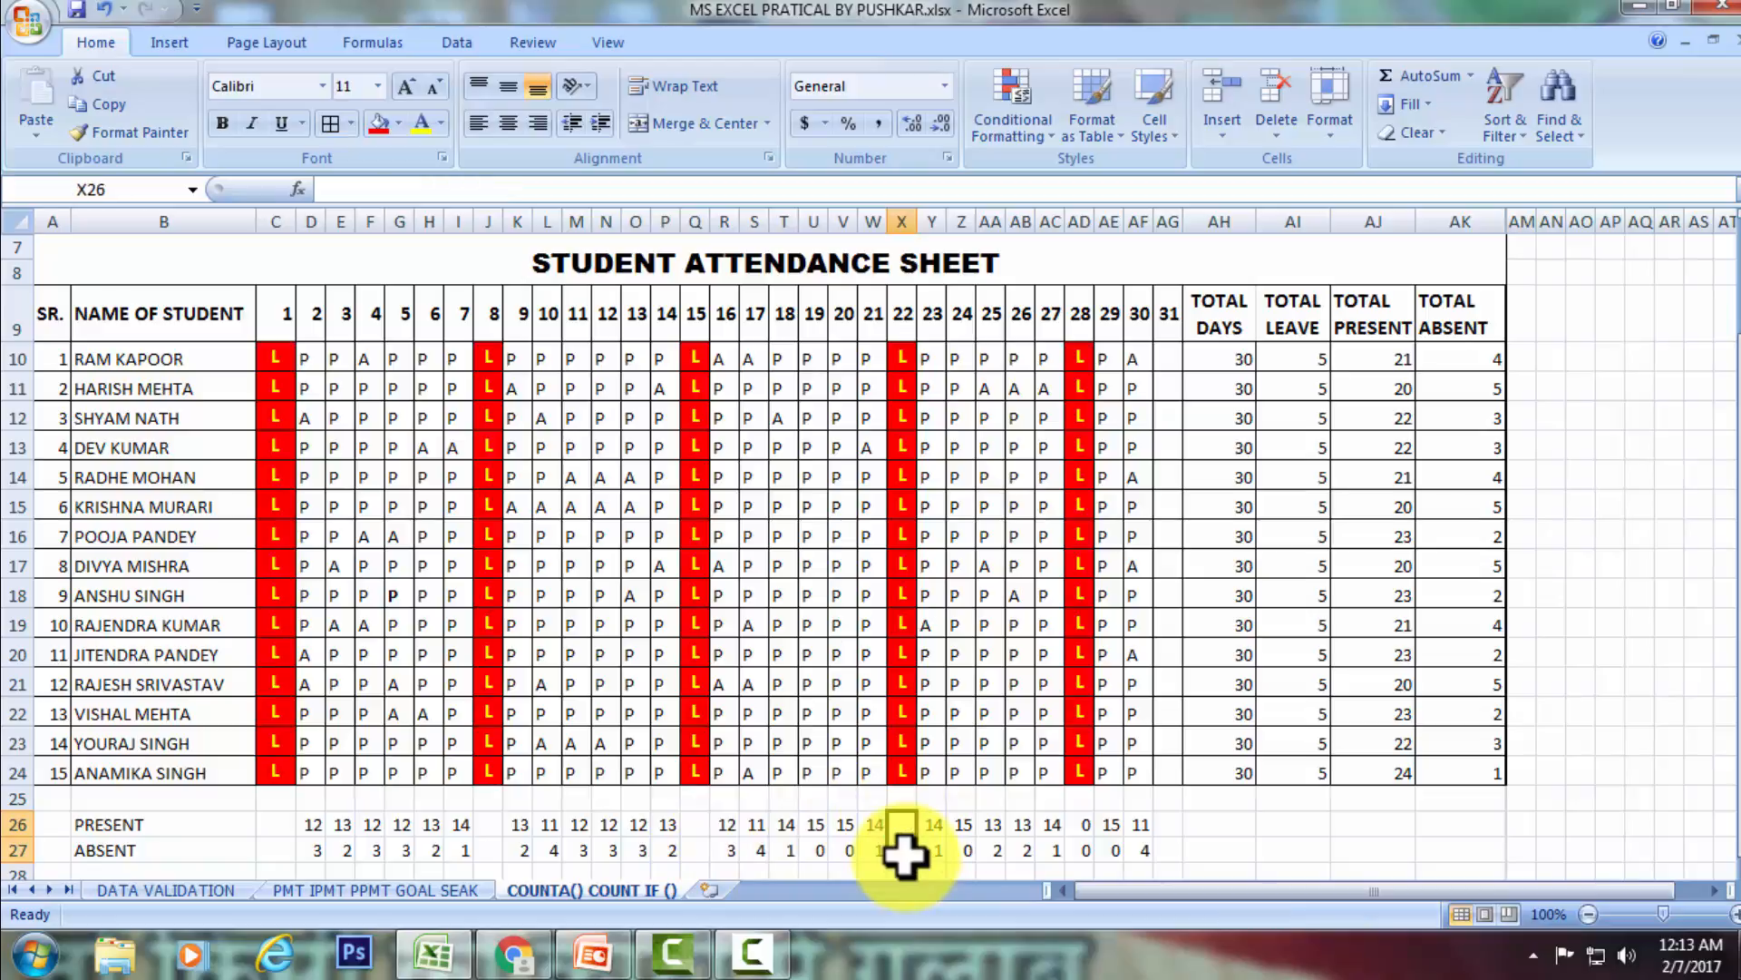
{"action": "left_click_drag", "start_coordinate": [1072, 822], "coordinate": [1085, 830]}
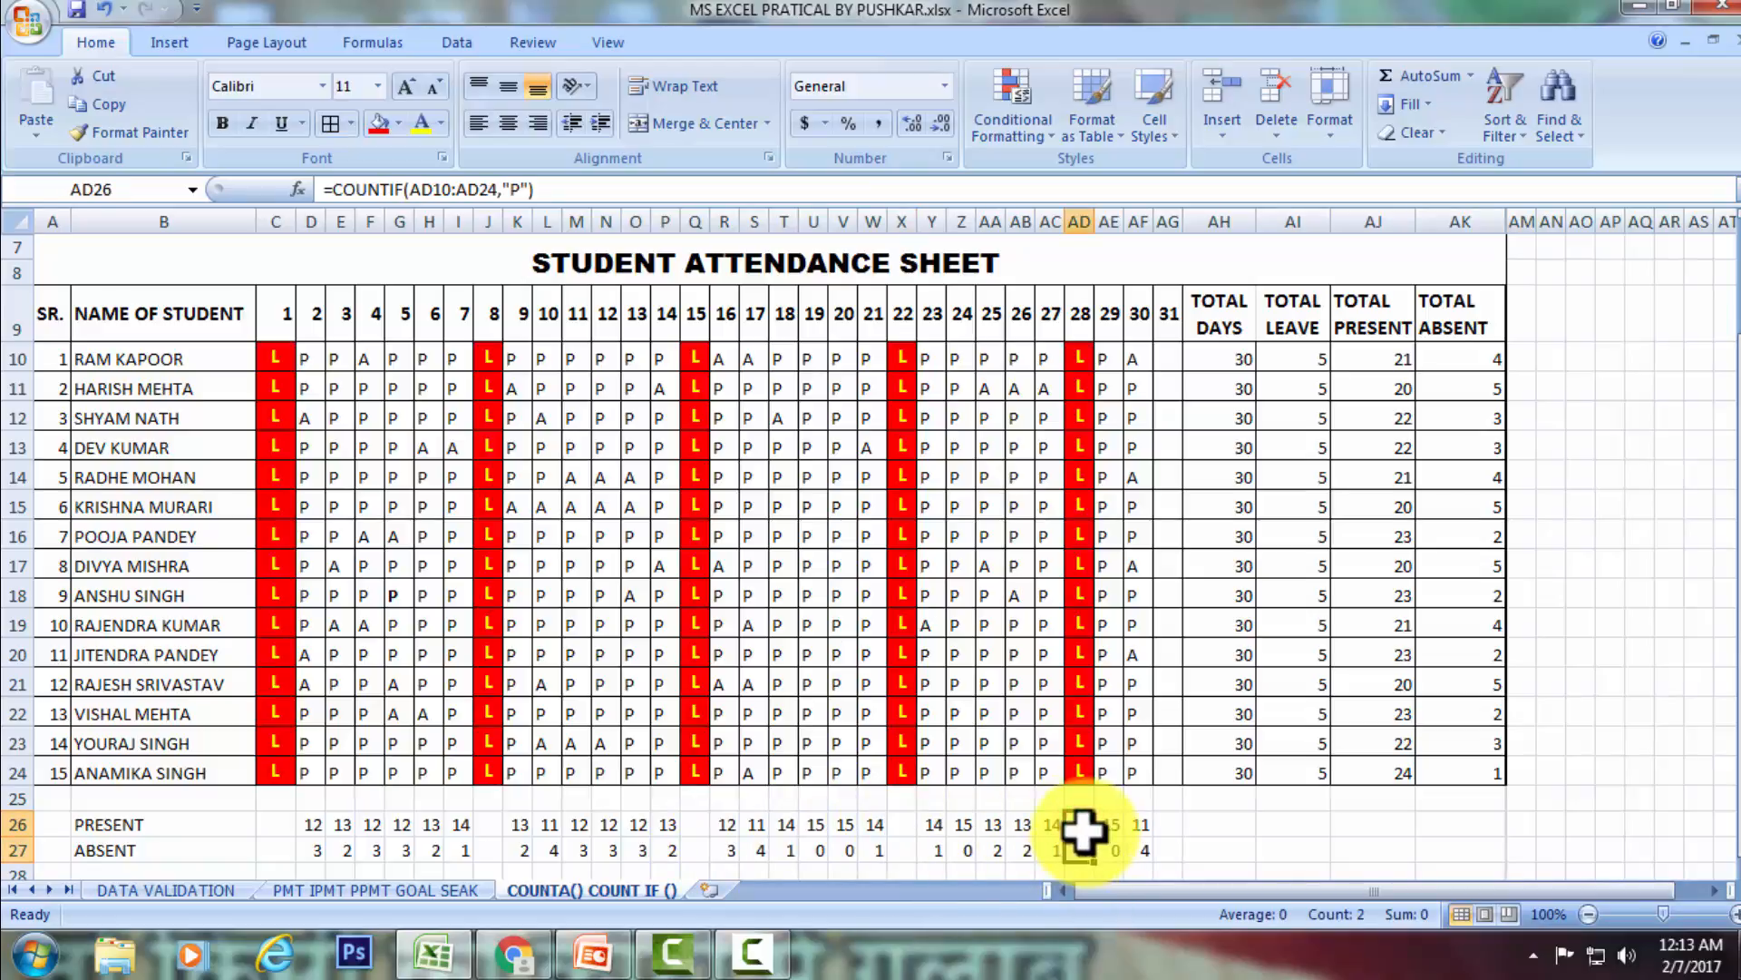
{"action": "key", "text": "Delete"}
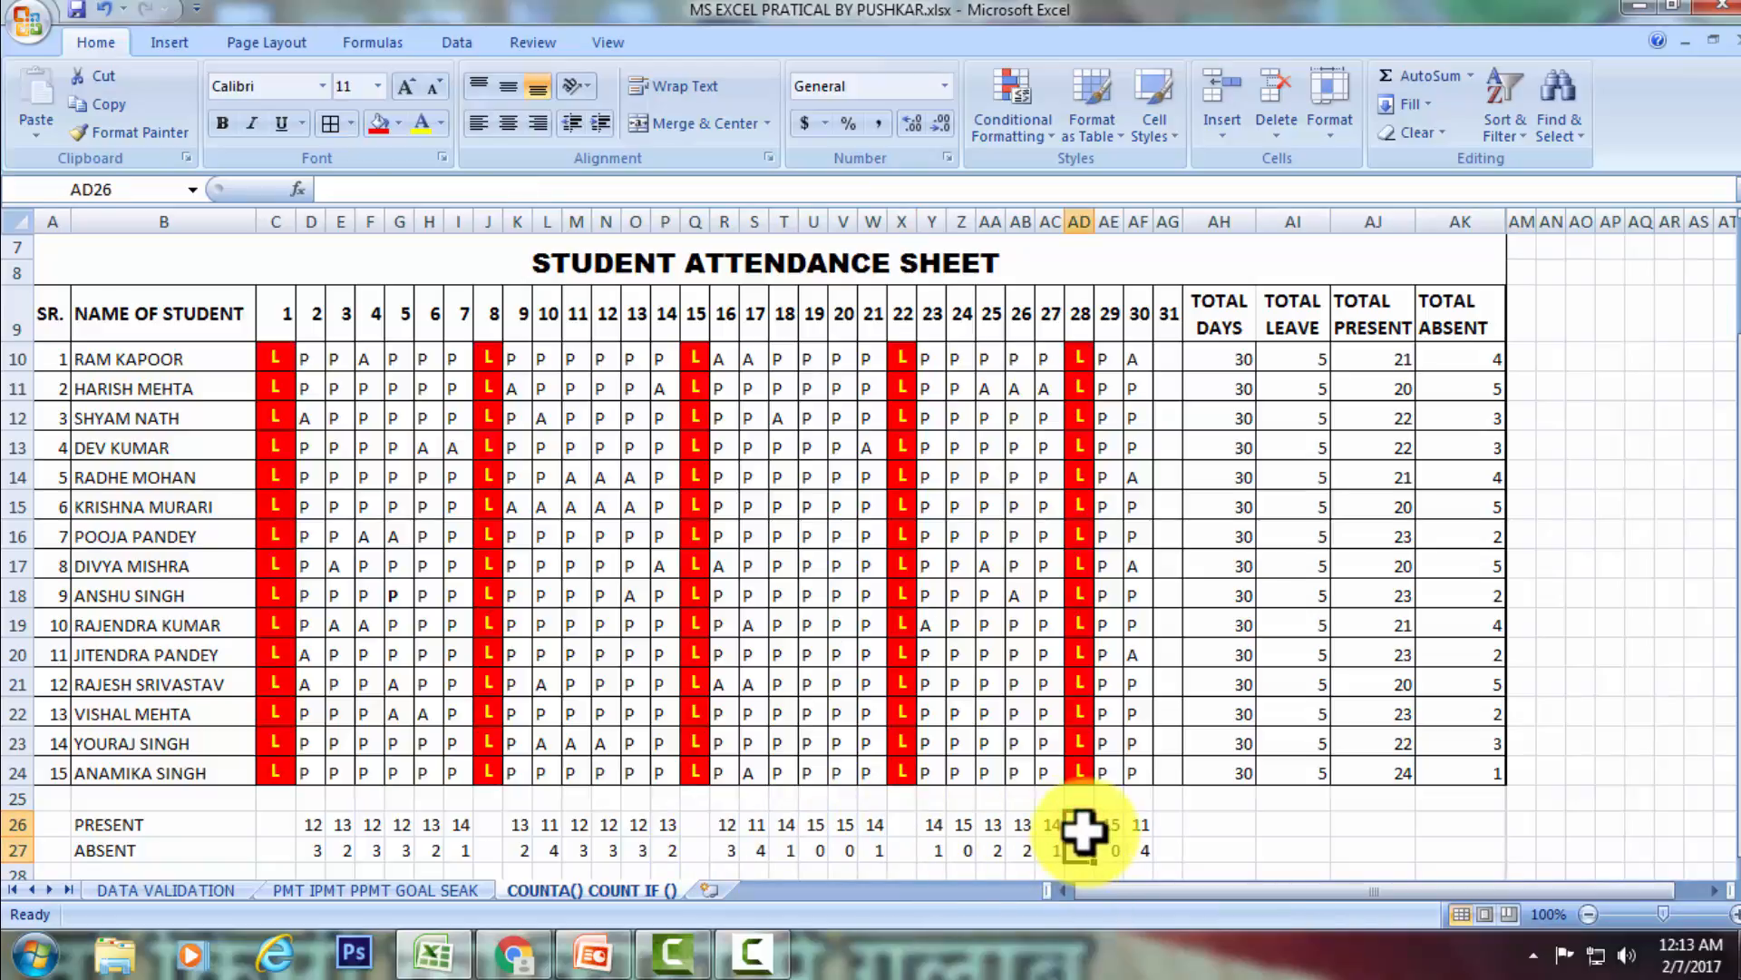
Check the COUNTIF formulas in the PRESENT and ABSENT rows for several days and look over the whole attendance sheet.
{"action": "left_click", "coordinate": [312, 825]}
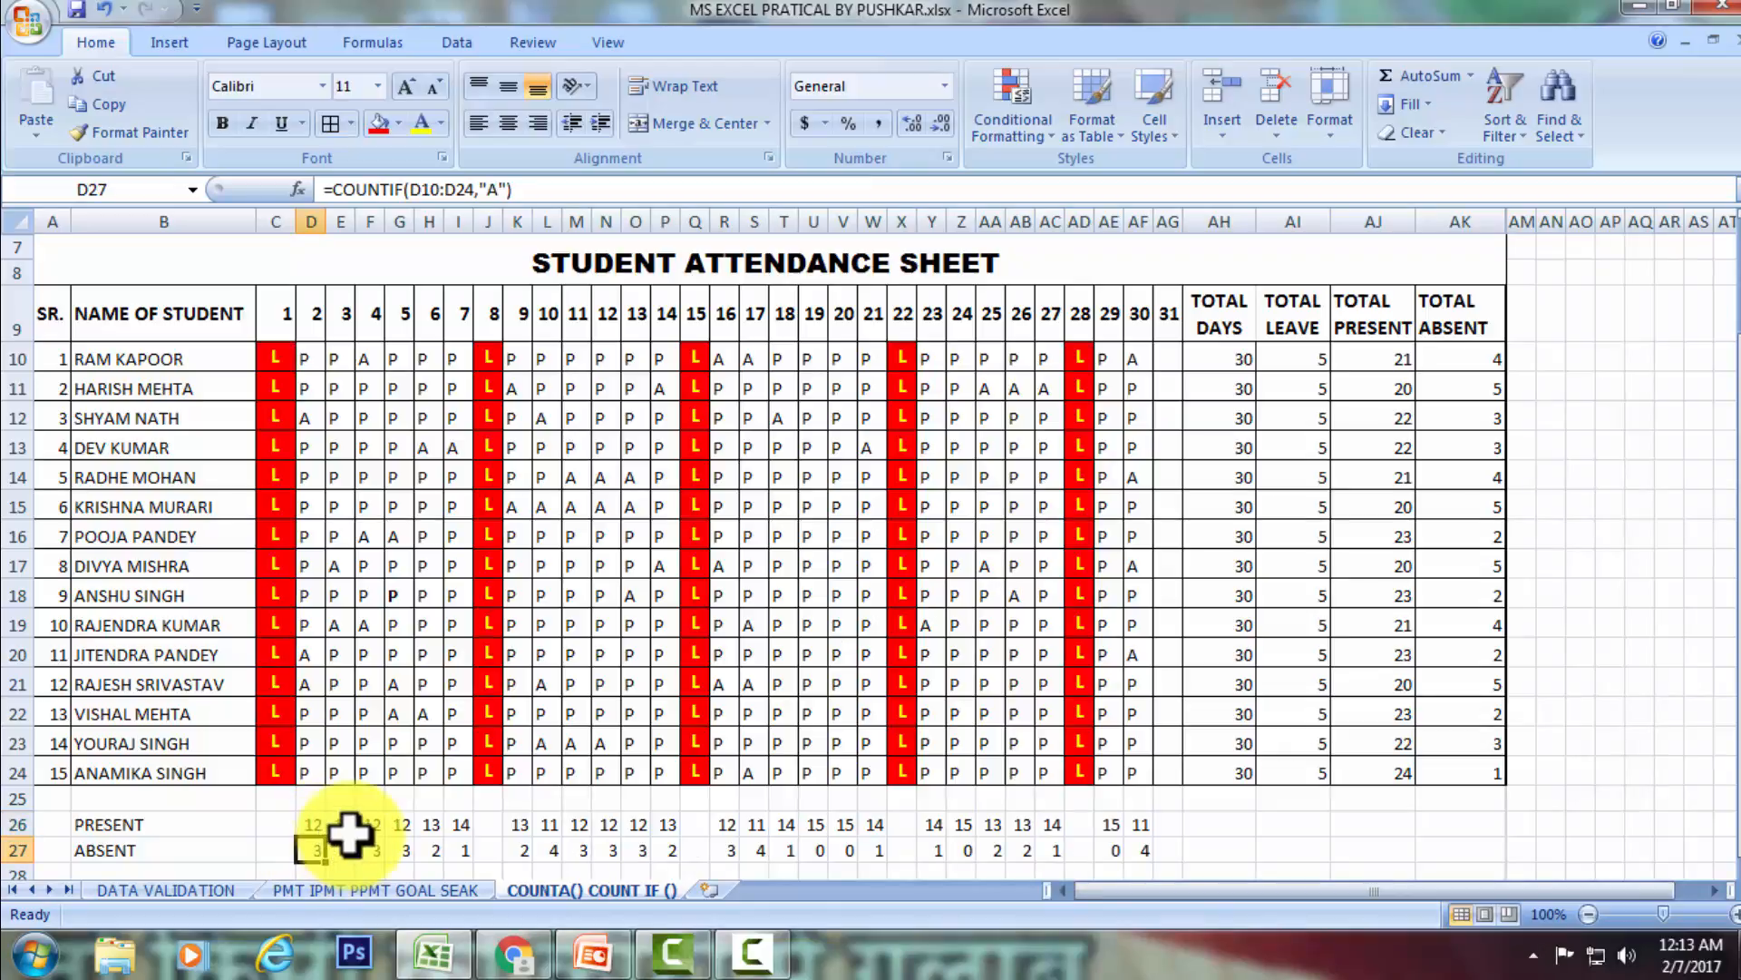
{"action": "left_click", "coordinate": [348, 826]}
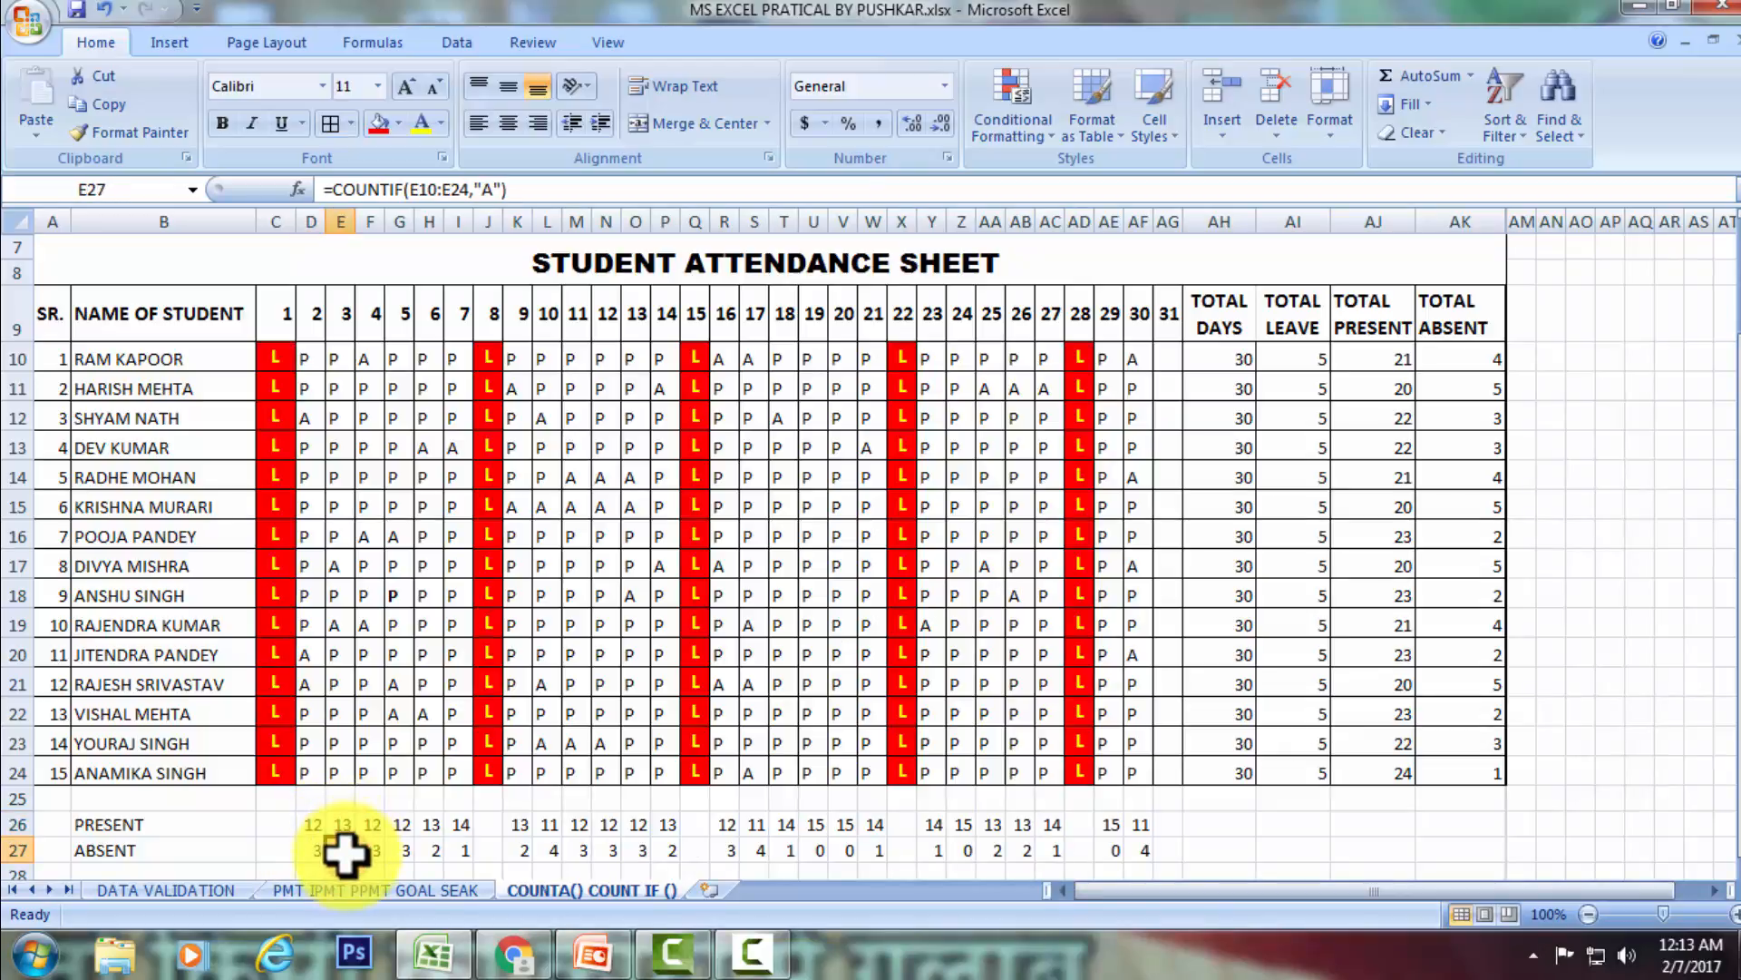
{"action": "left_click", "coordinate": [367, 824]}
{"action": "left_click", "coordinate": [370, 850]}
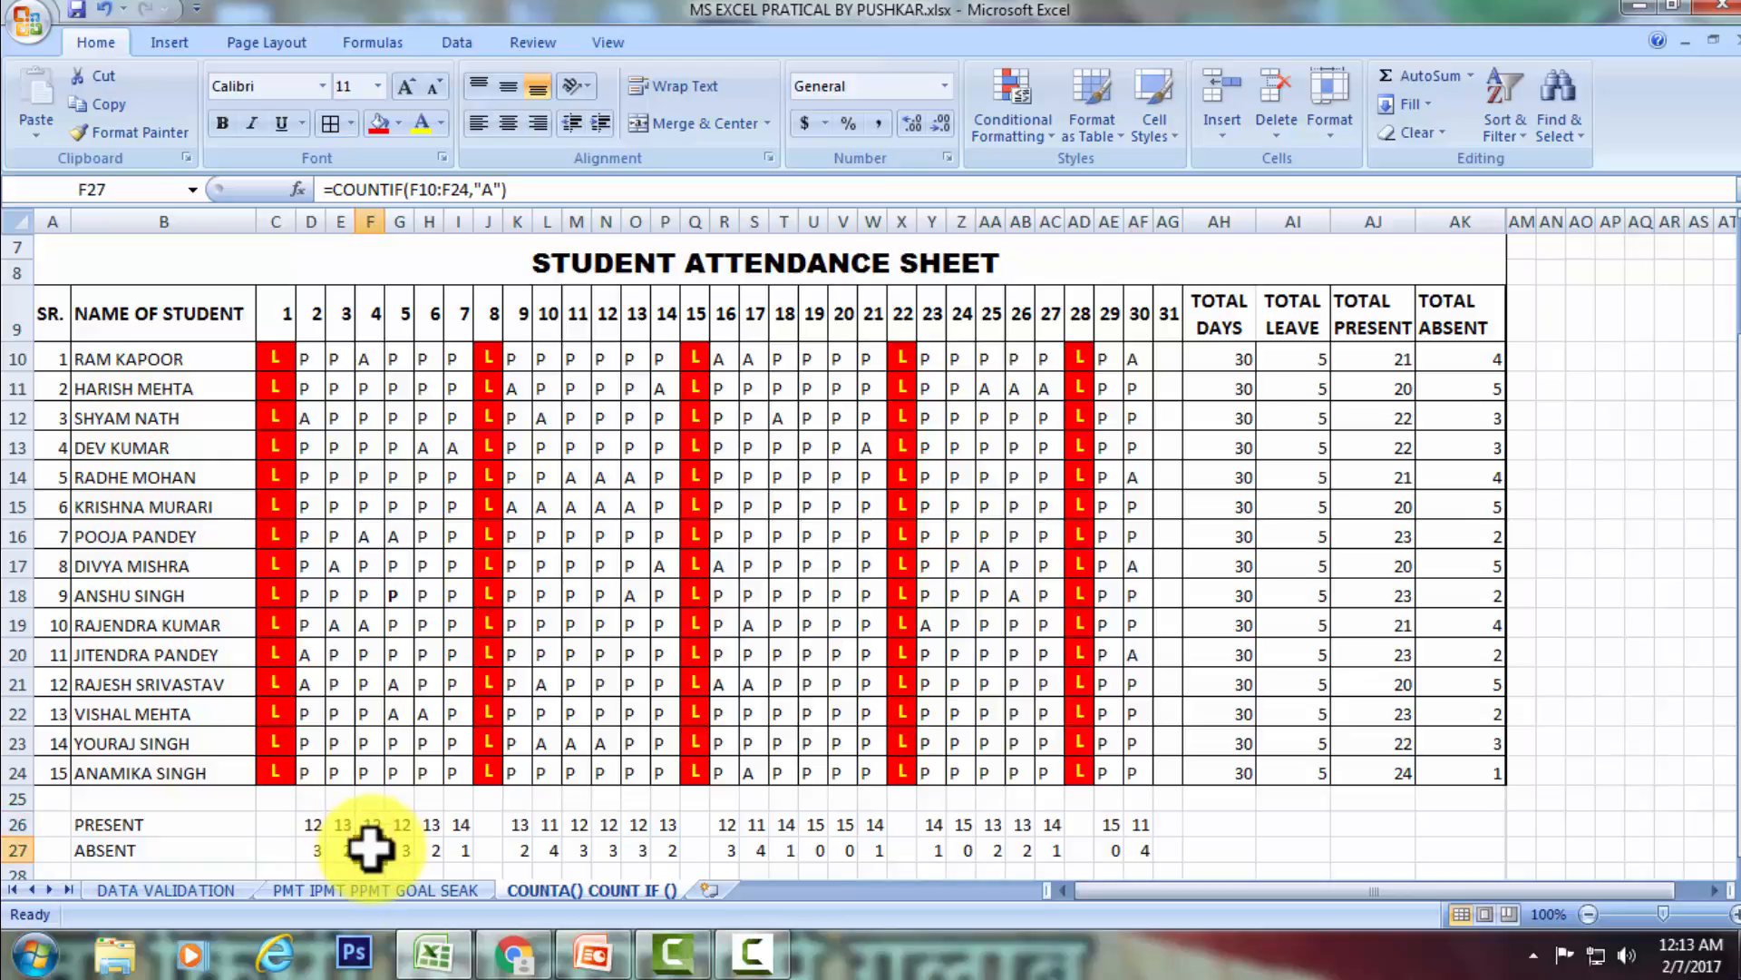
{"action": "left_click", "coordinate": [399, 826]}
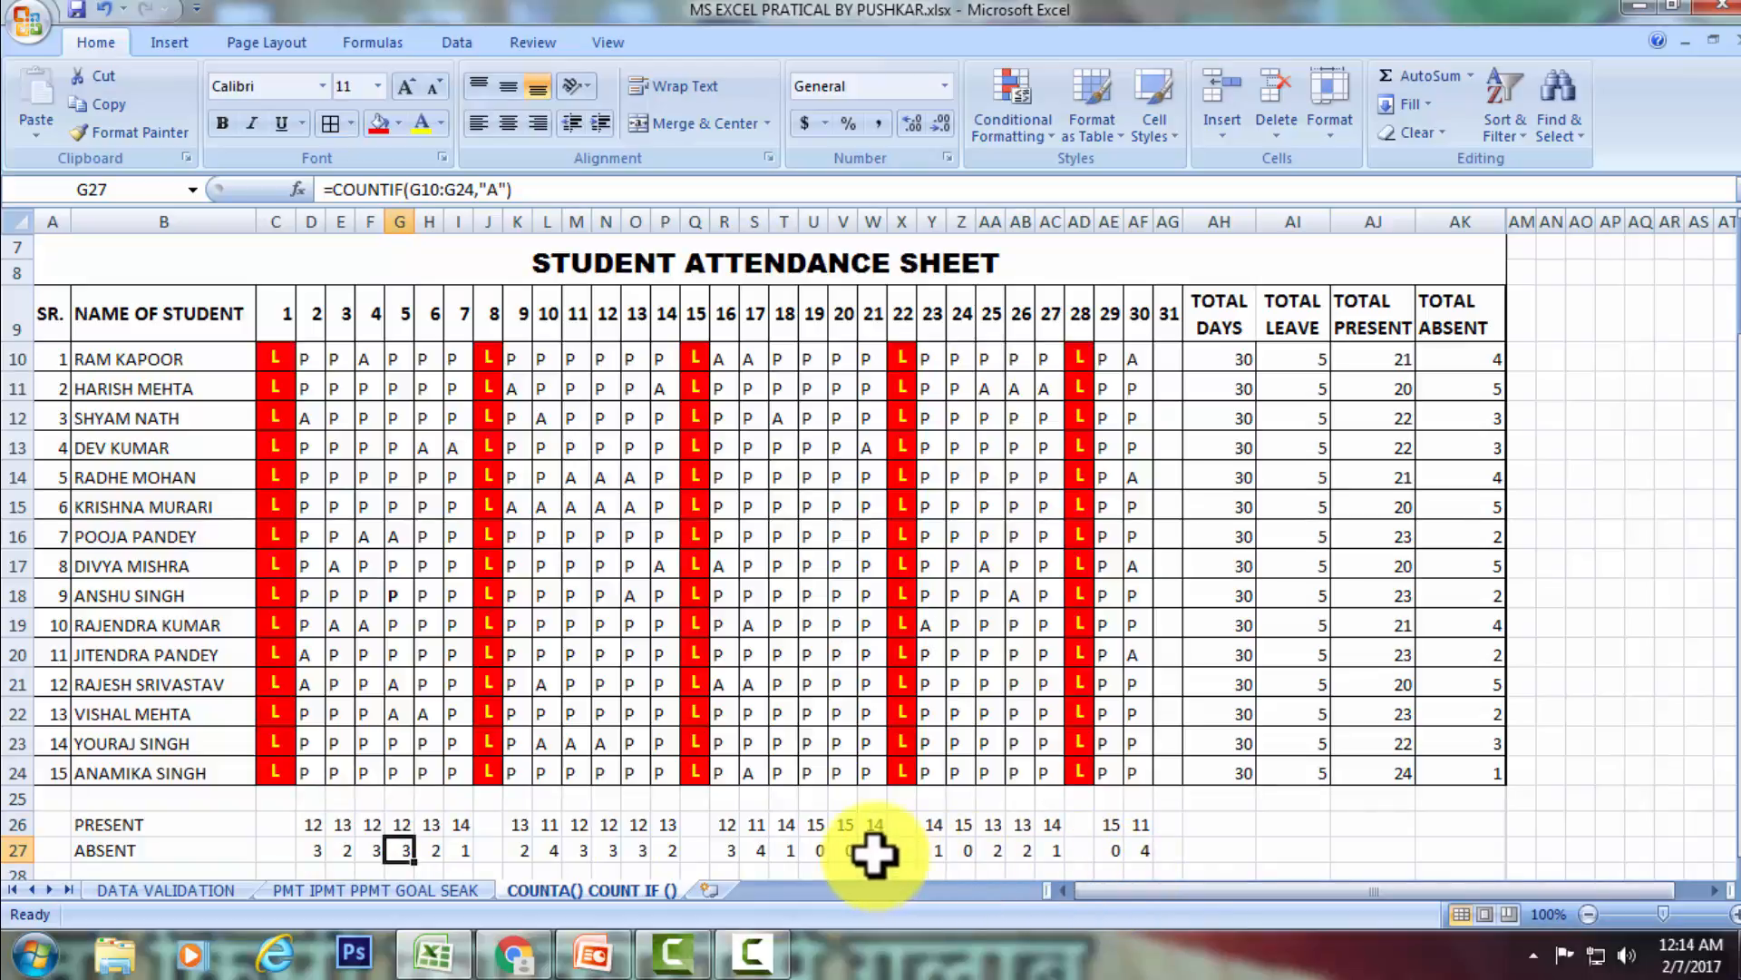
{"action": "left_click", "coordinate": [966, 850]}
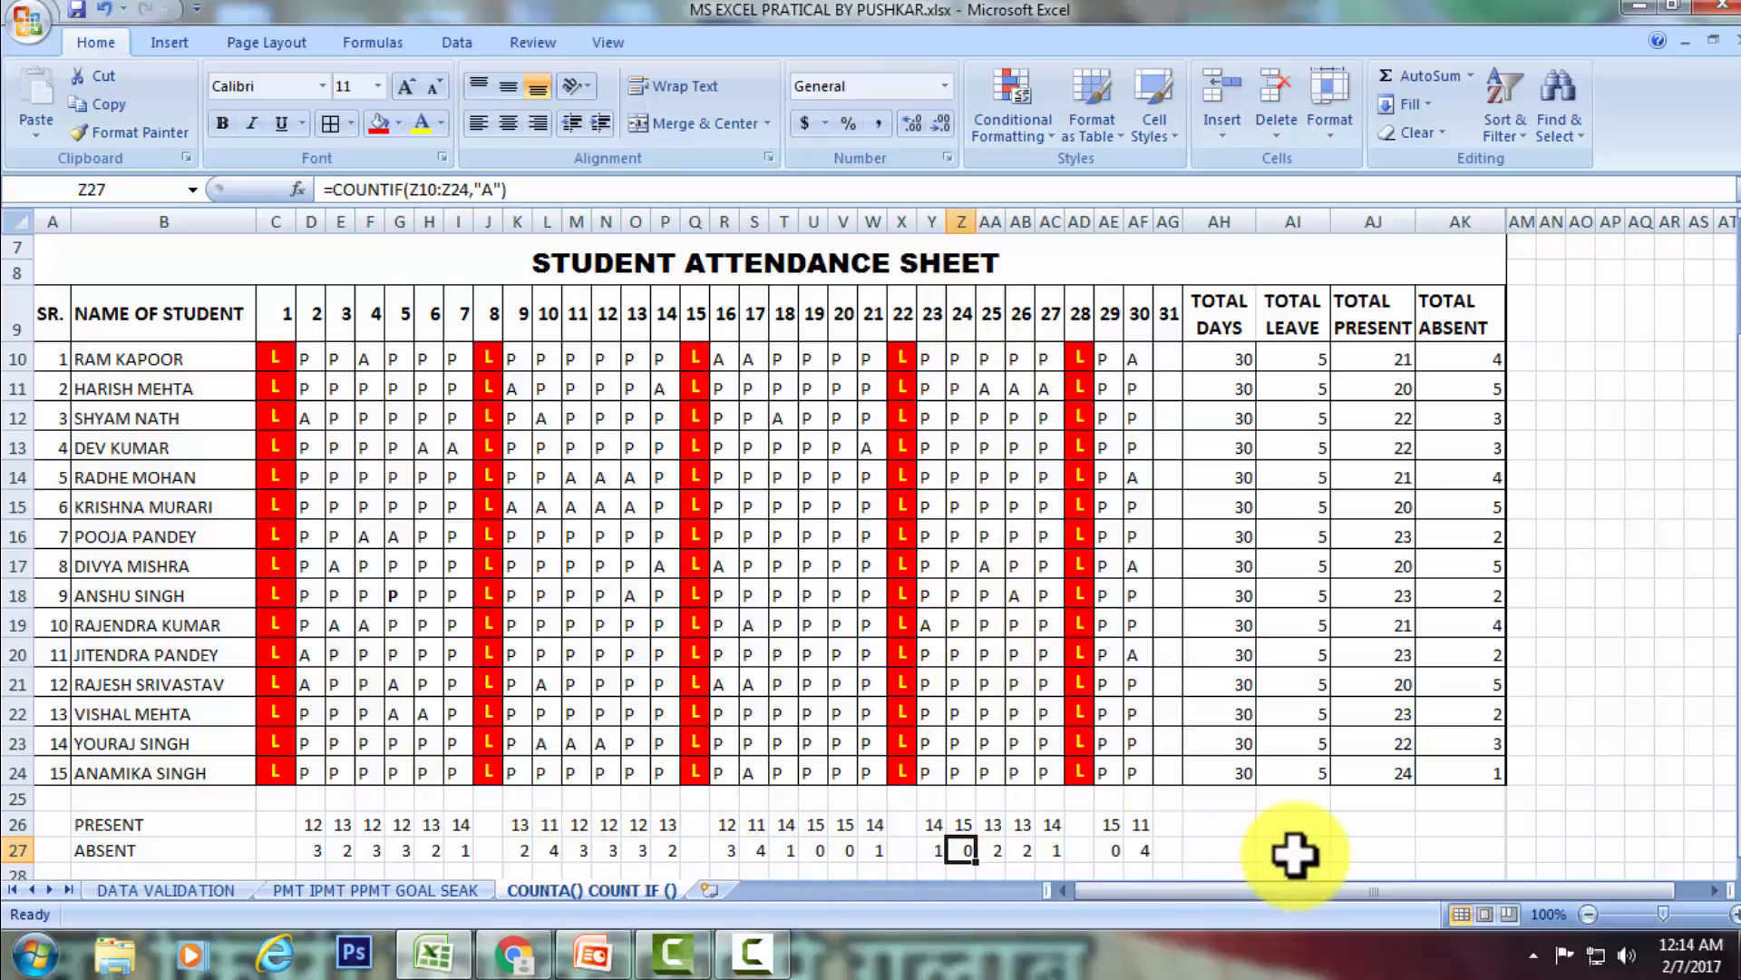
{"action": "scroll", "coordinate": [772, 617], "scroll_direction": "up", "scroll_amount": 2}
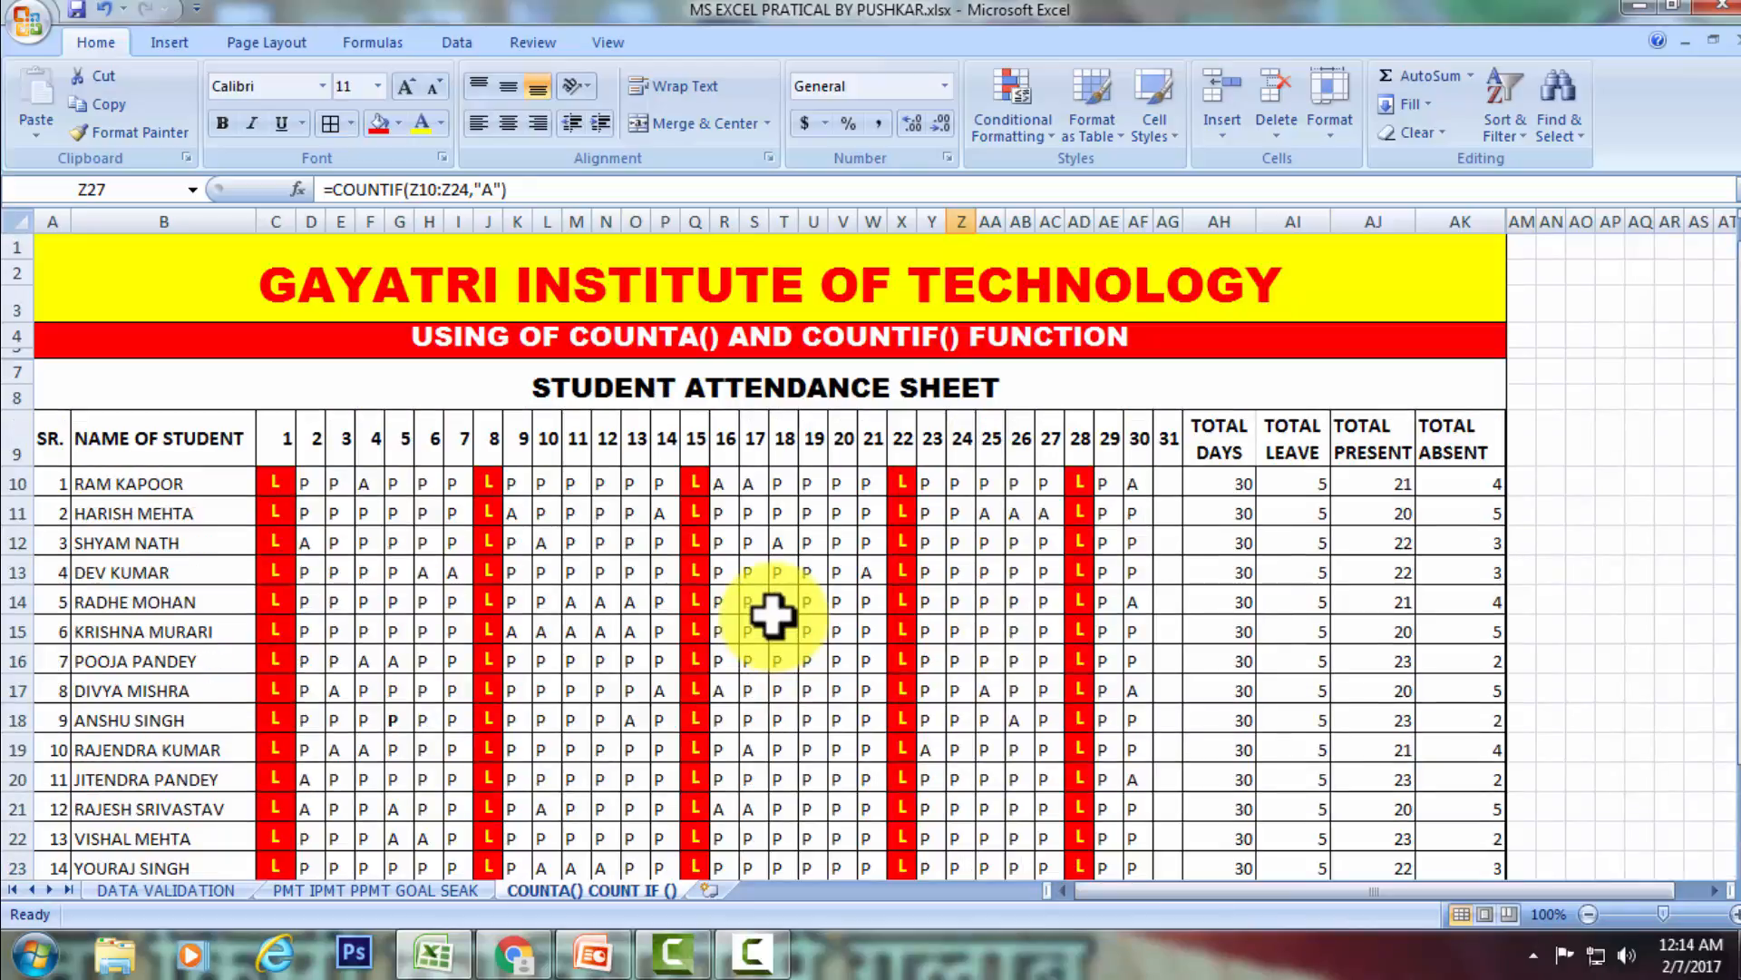
{"action": "scroll", "coordinate": [772, 616], "scroll_direction": "down", "scroll_amount": 1}
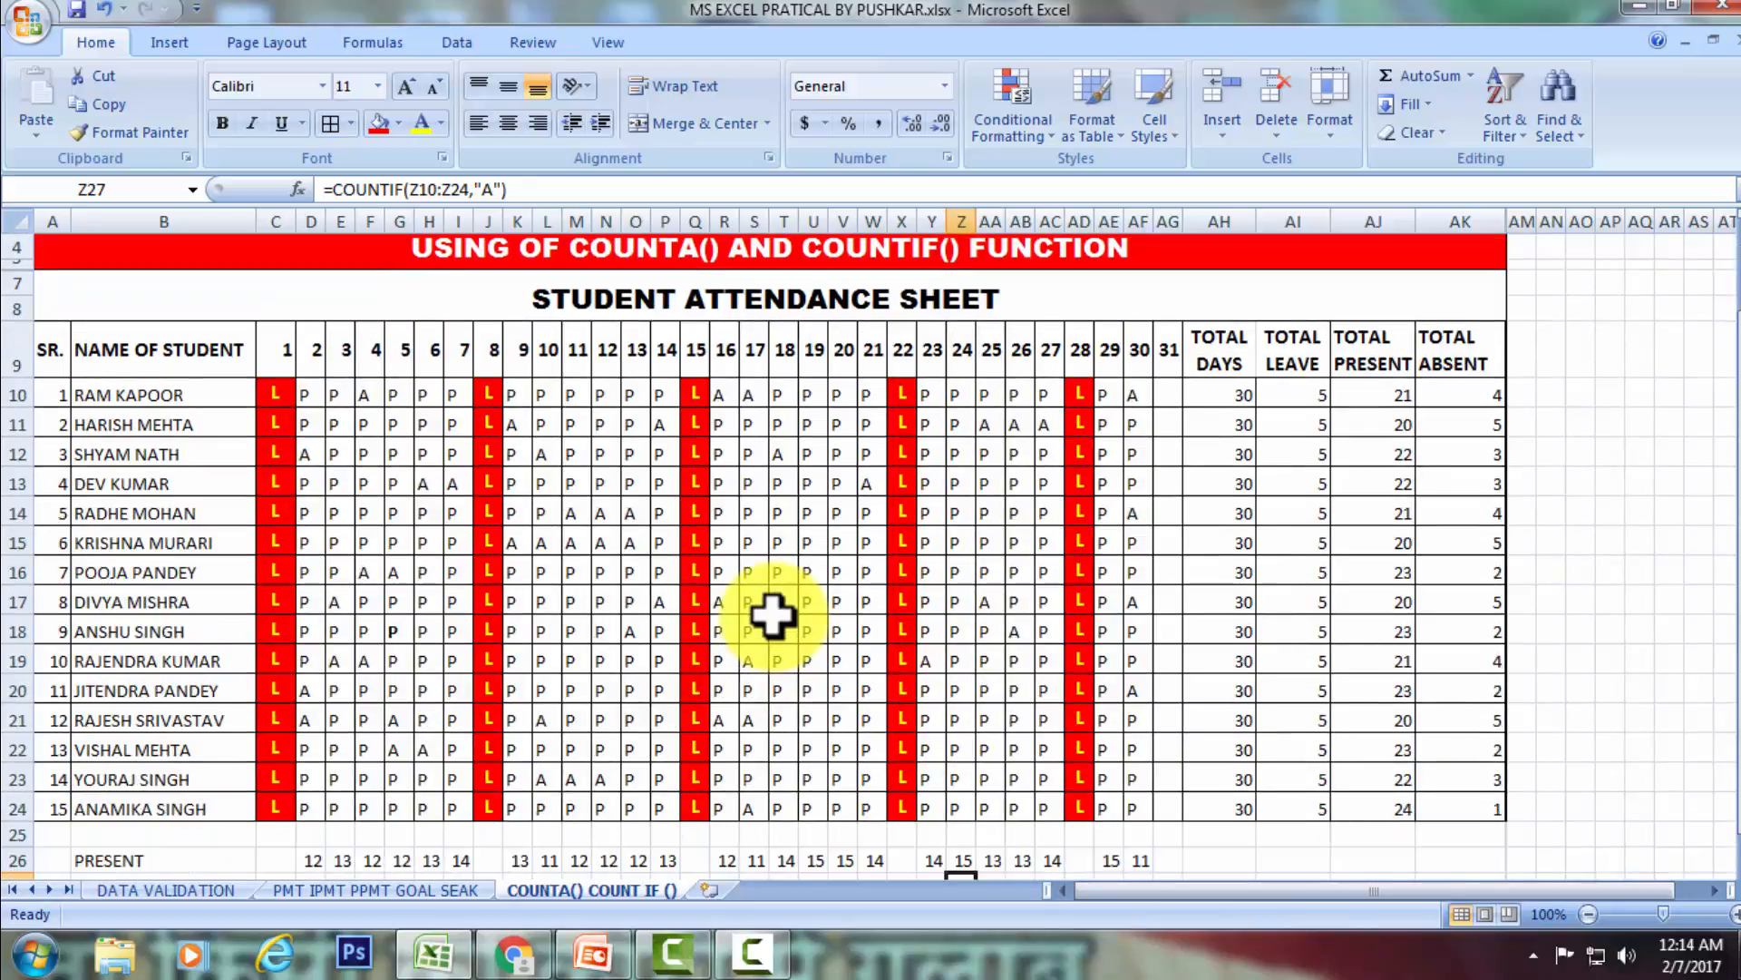
{"action": "scroll", "coordinate": [772, 617], "scroll_direction": "up", "scroll_amount": 1}
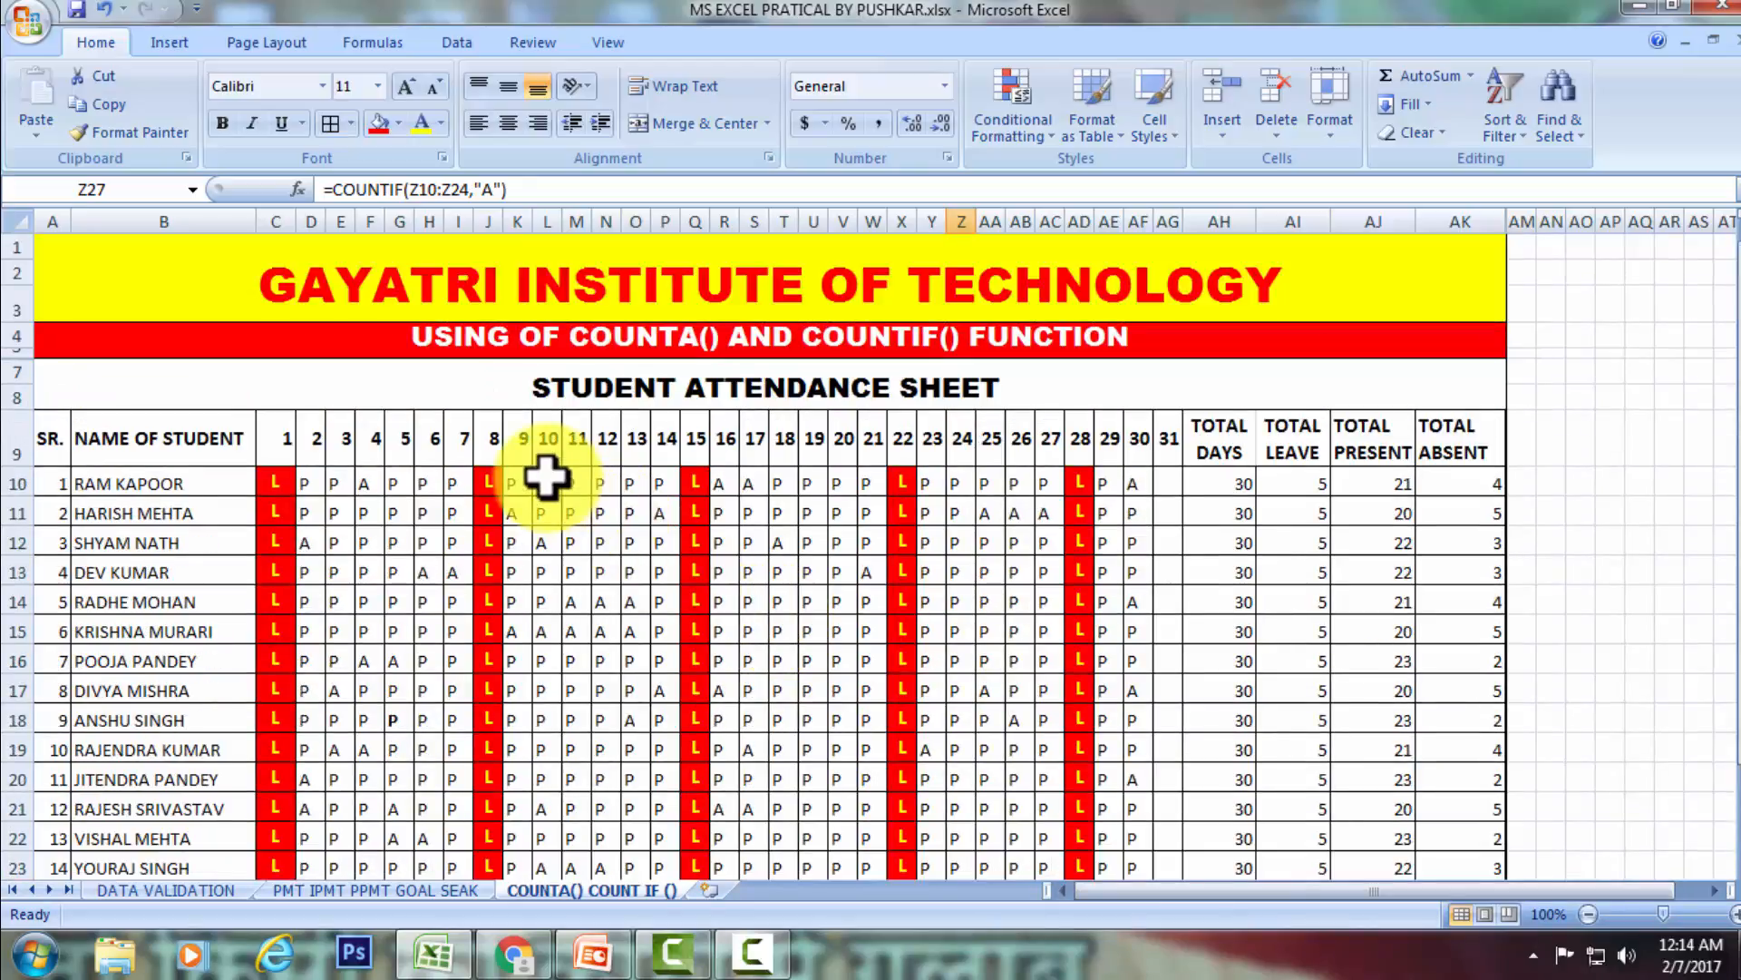
Slightly reduce the height of row 8 in the STUDENT ATTENDANCE SHEET heading and select the institute title in A1.
{"action": "left_click", "coordinate": [544, 381]}
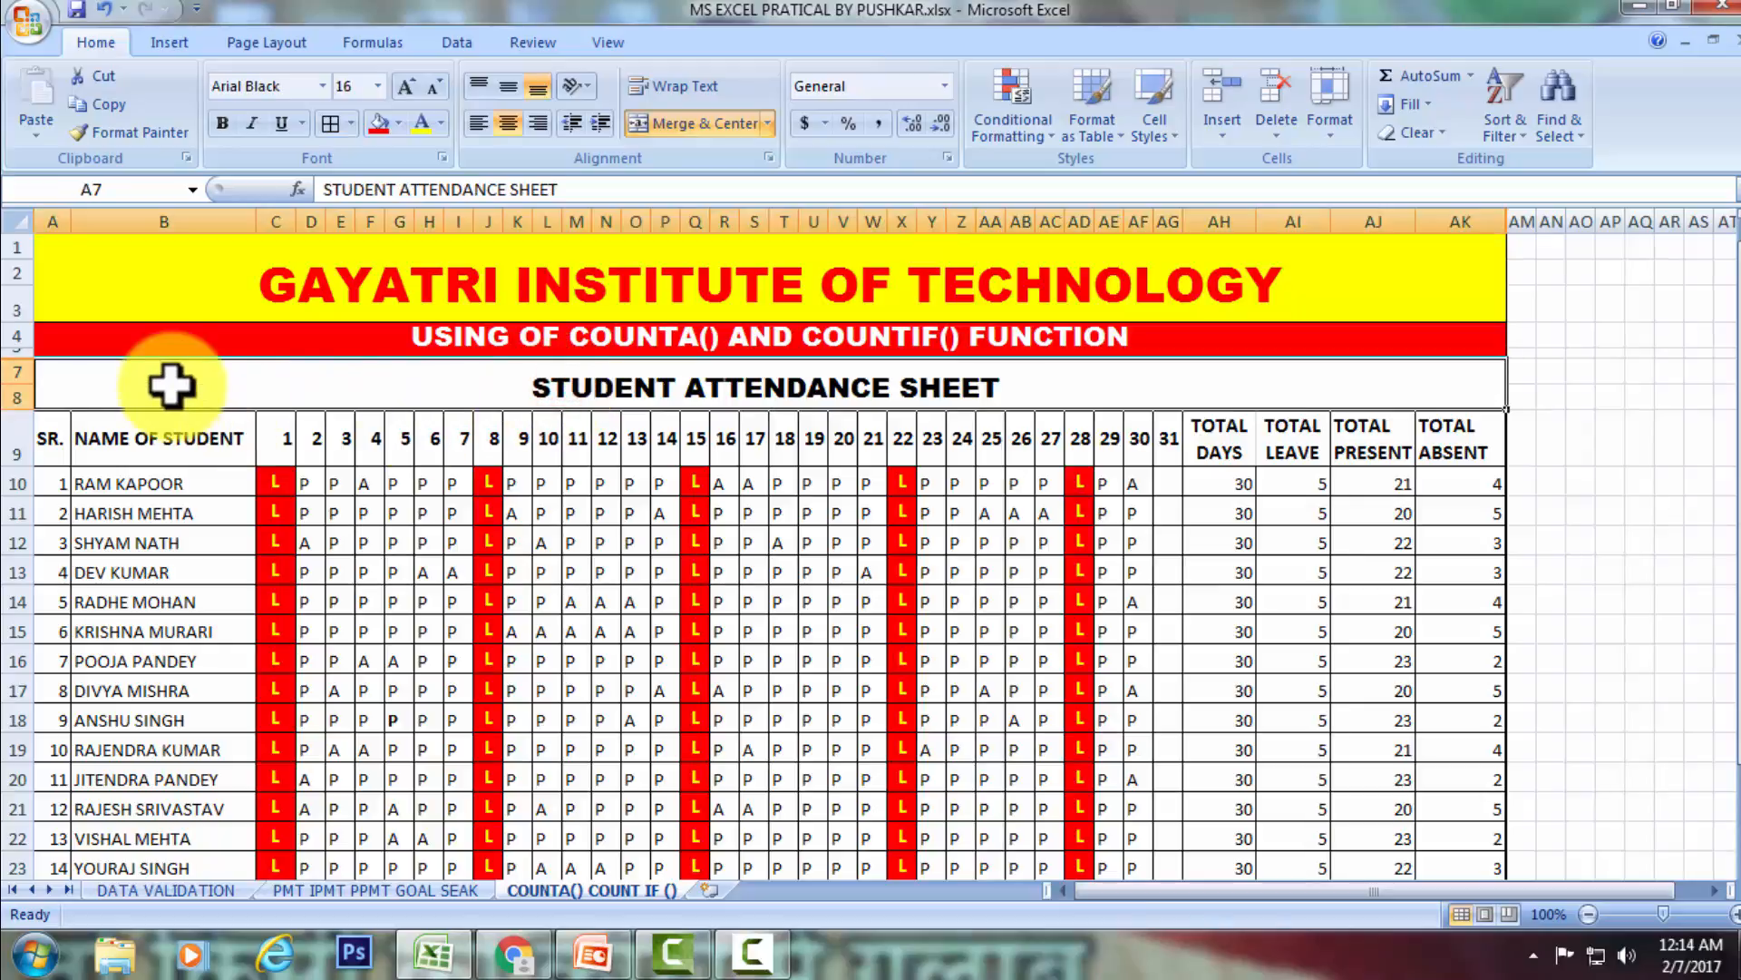
{"action": "left_click_drag", "start_coordinate": [20, 406], "coordinate": [20, 404]}
{"action": "left_click", "coordinate": [677, 280]}
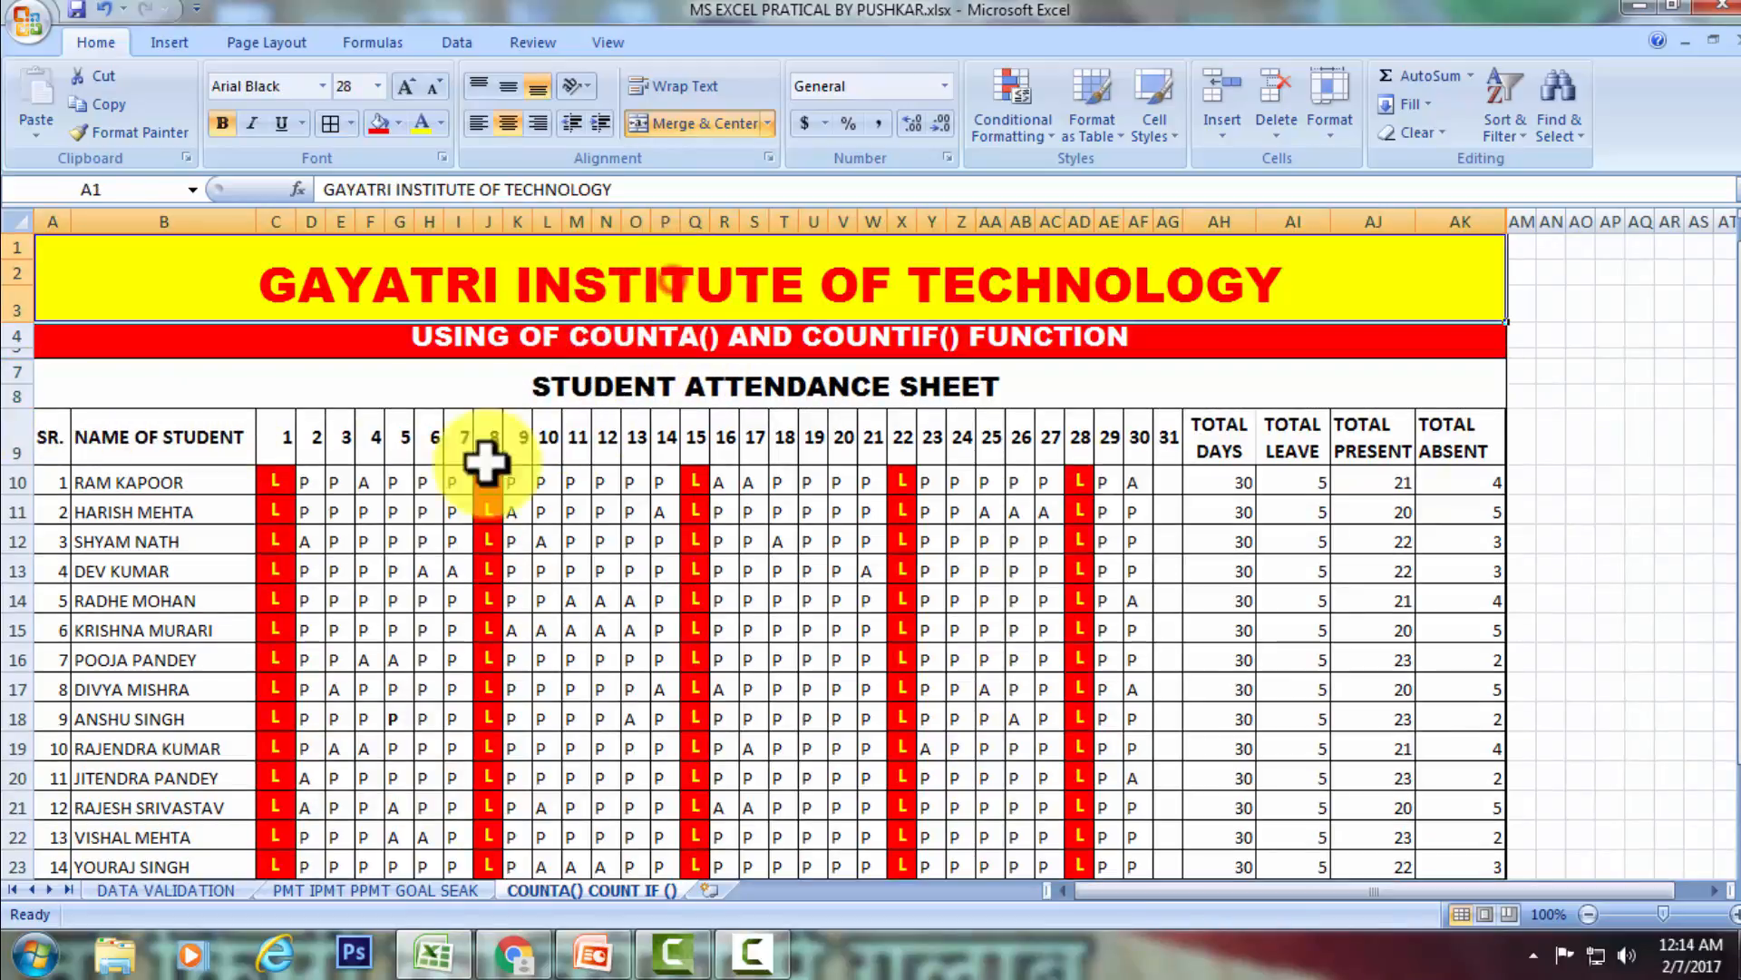